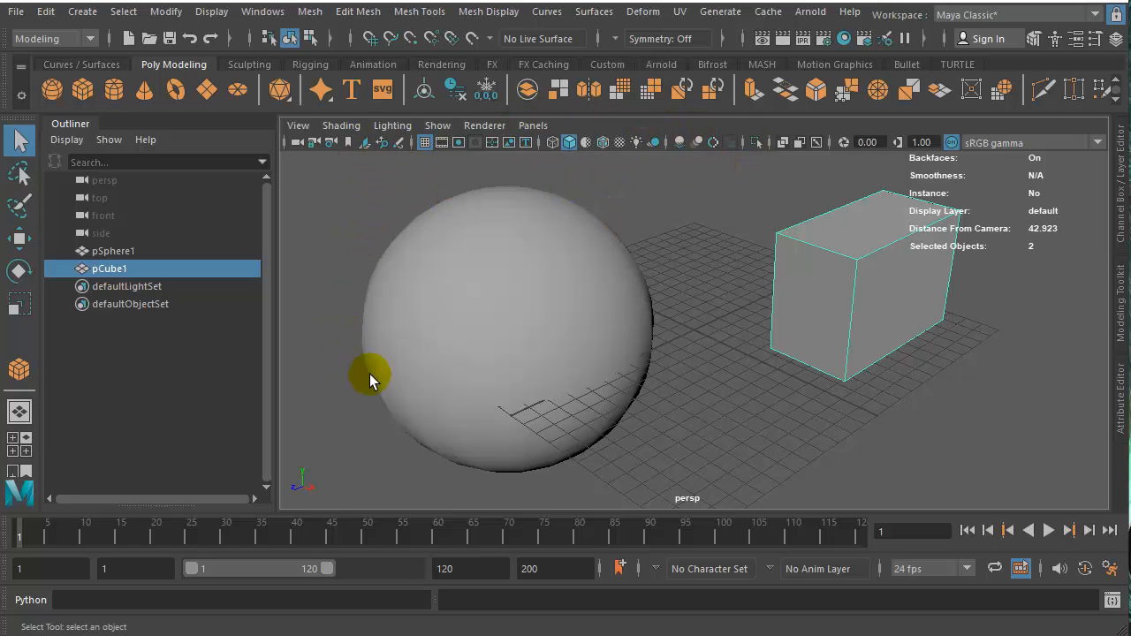
Step: Select the sphere in the perspective view, and switch the selection to the cube
{"action": "left_click", "coordinate": [512, 298]}
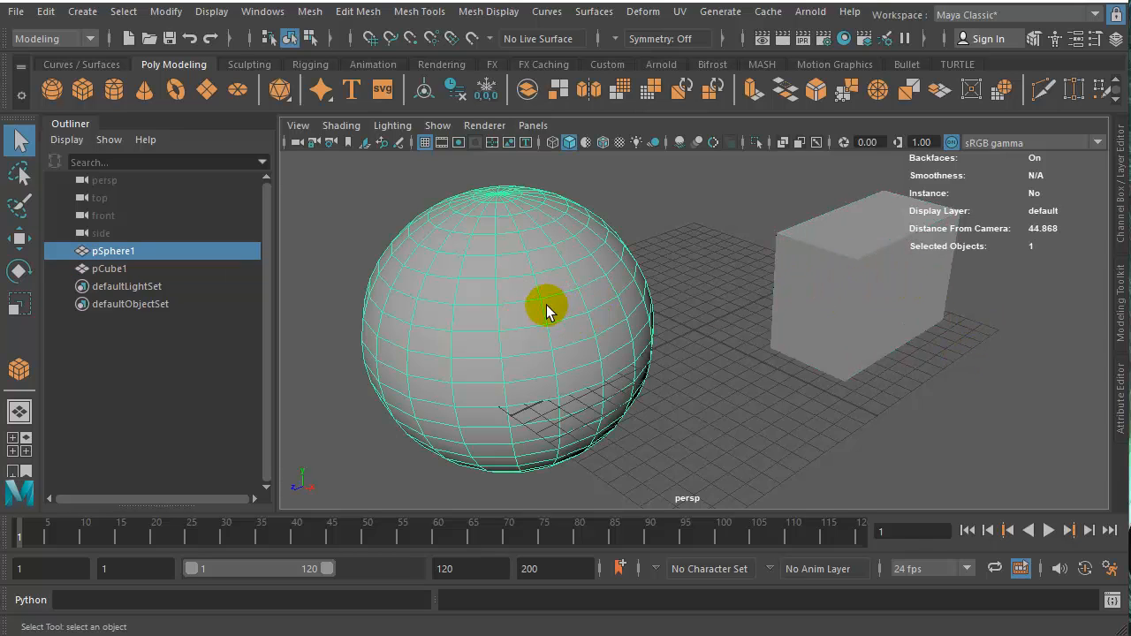
{"action": "left_click", "coordinate": [816, 293]}
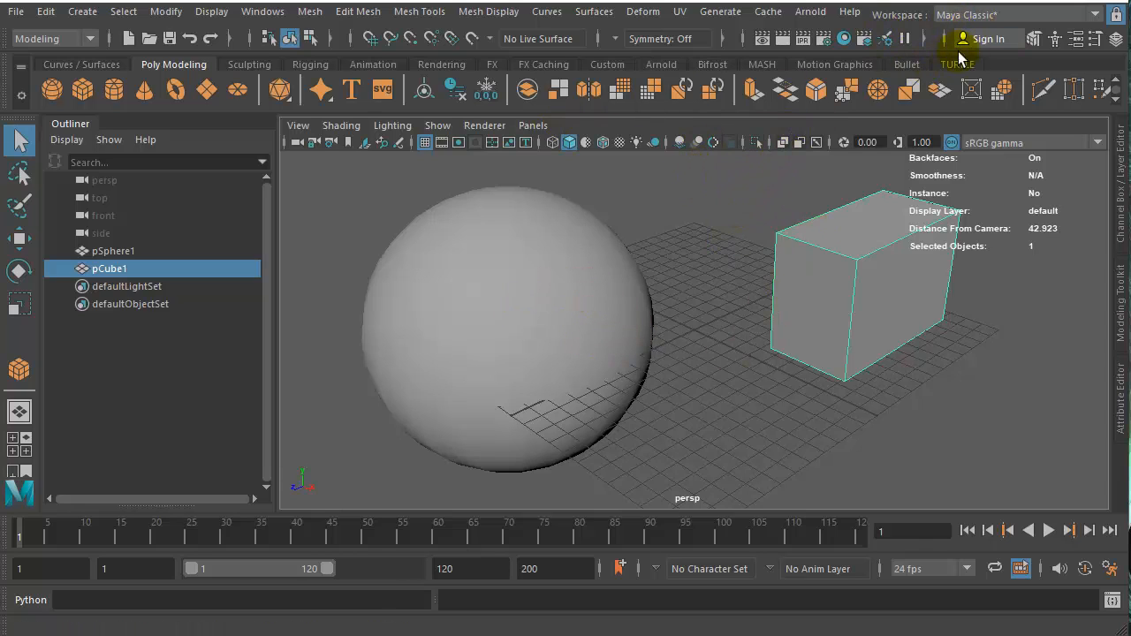
Step: Review the available workspaces and keep the Maya Classic workspace
{"action": "left_click", "coordinate": [1093, 16]}
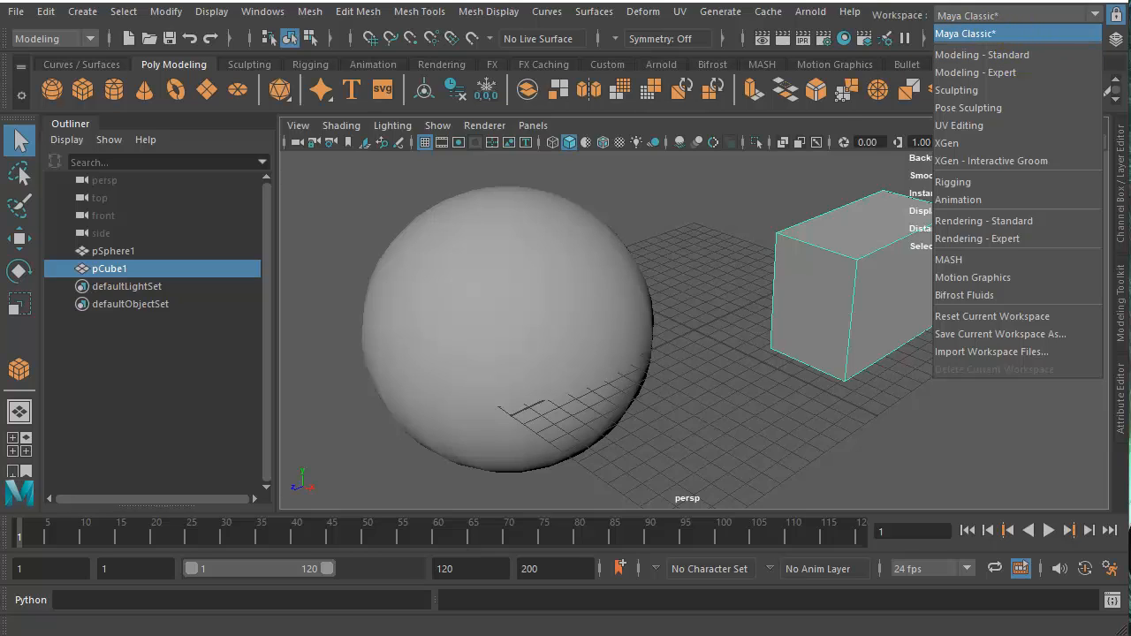
{"action": "left_click", "coordinate": [1066, 24]}
{"action": "left_click", "coordinate": [1060, 18]}
{"action": "left_click", "coordinate": [1003, 33]}
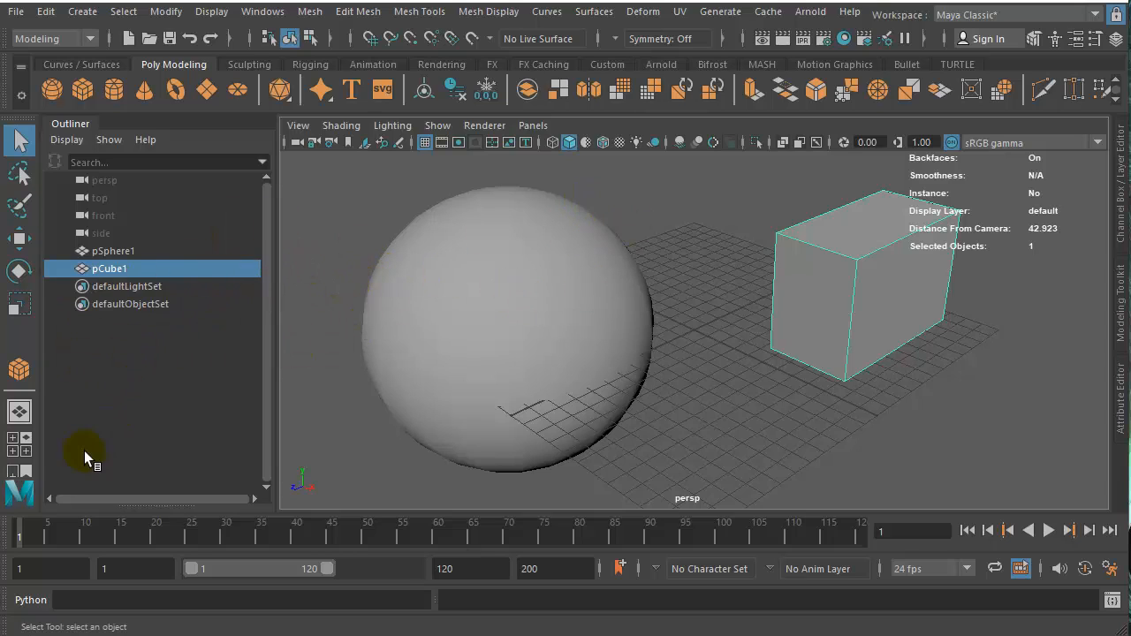
Step: Show the four-view layout and return to the single perspective view, repeating the switch to compare both layouts
{"action": "left_click", "coordinate": [24, 446]}
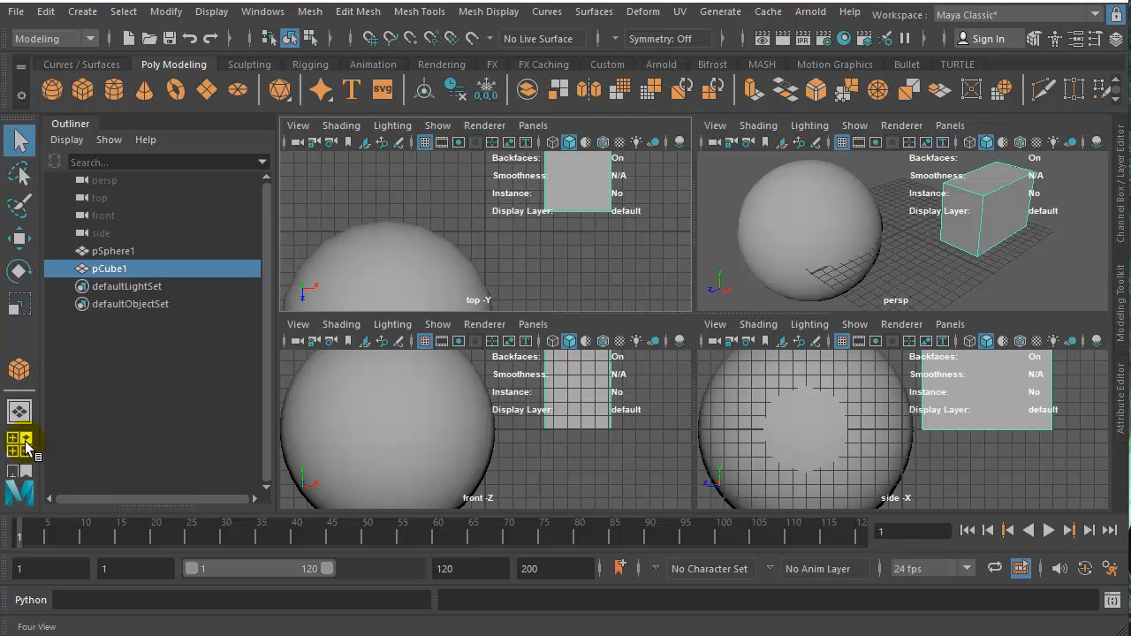
{"action": "left_click", "coordinate": [19, 411]}
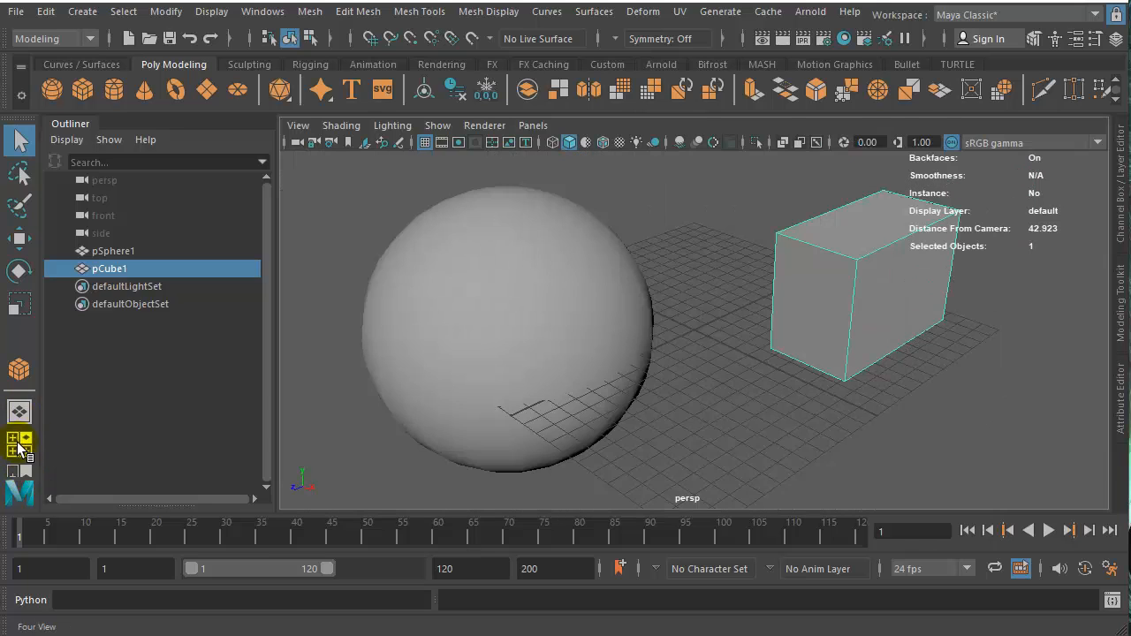
{"action": "left_click", "coordinate": [19, 413]}
{"action": "left_click", "coordinate": [20, 412]}
{"action": "left_click", "coordinate": [19, 411]}
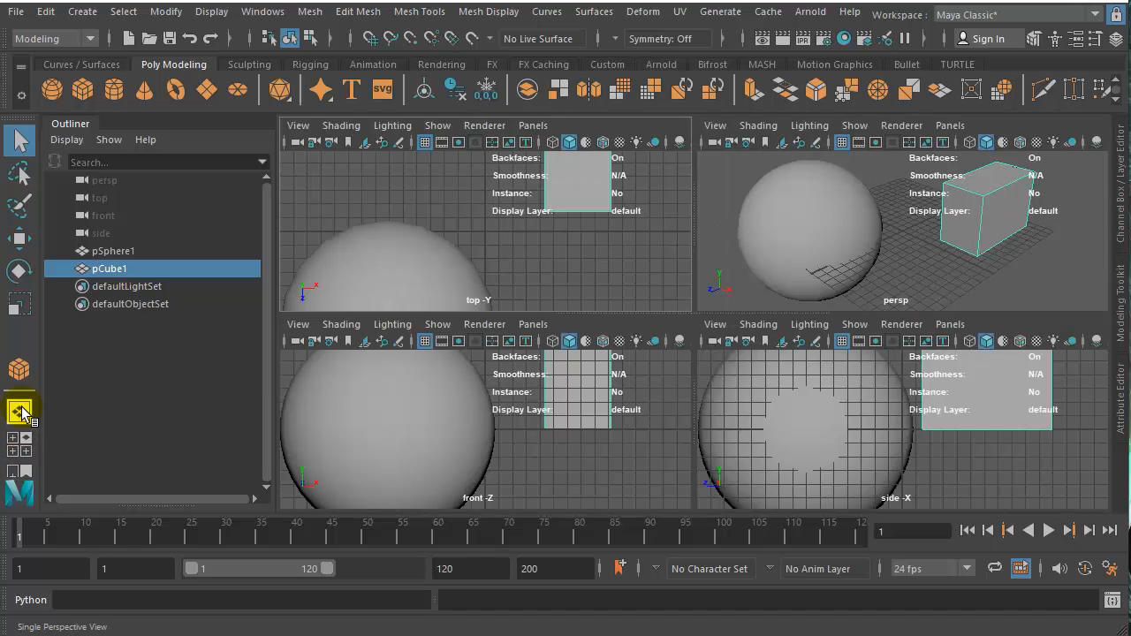
{"action": "left_click", "coordinate": [20, 412]}
{"action": "left_click", "coordinate": [19, 412]}
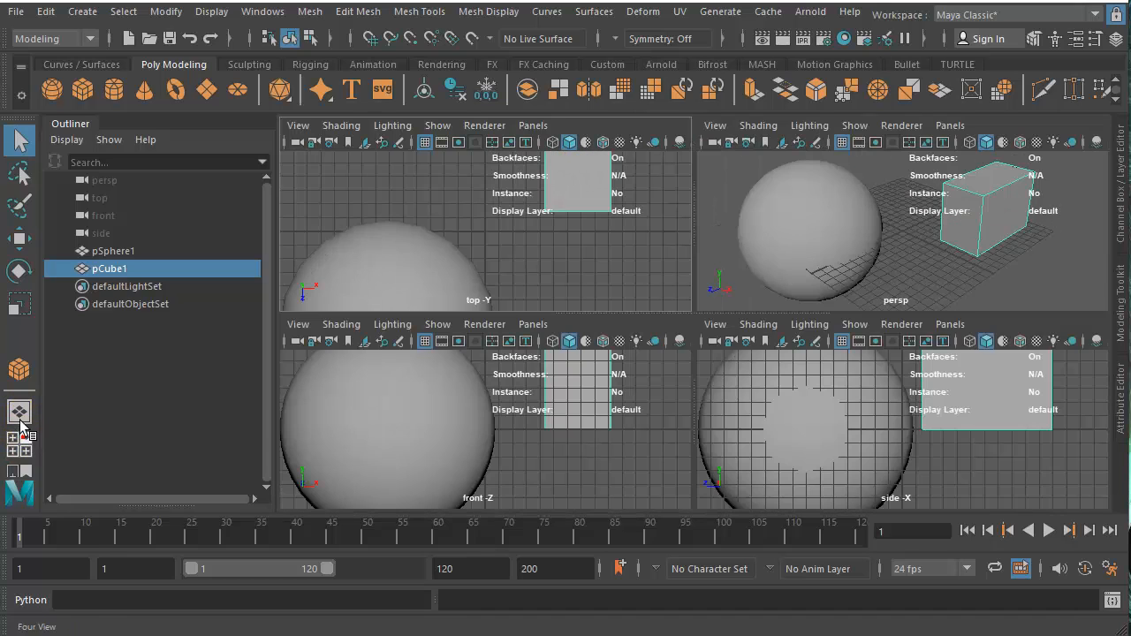
{"action": "left_click", "coordinate": [19, 412]}
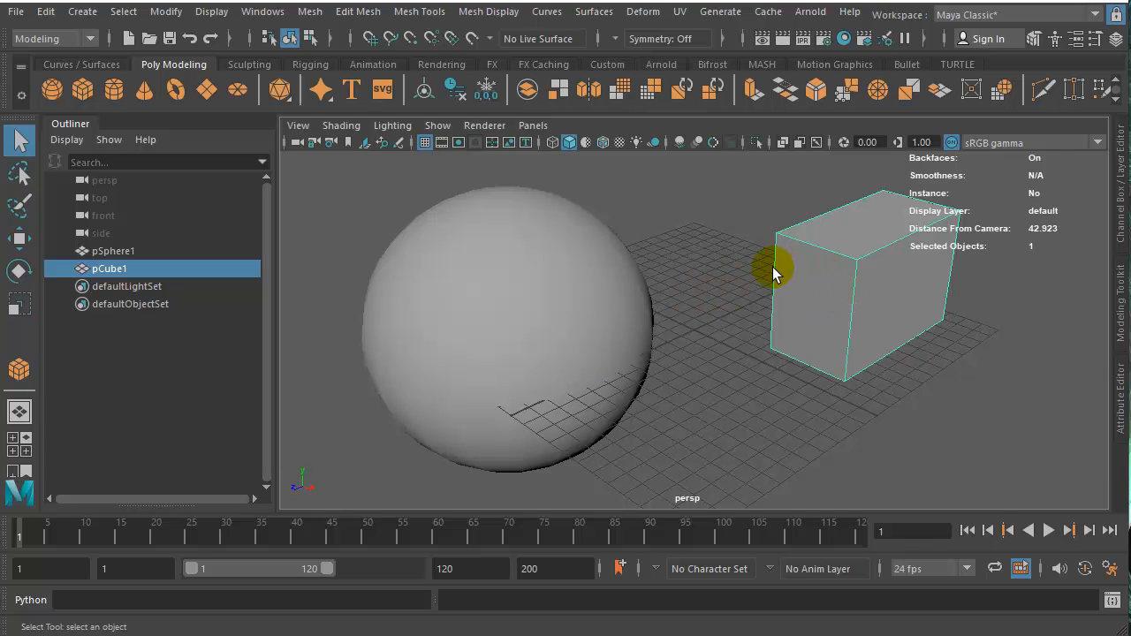
Step: Maximize the top view from the four-view layout, display the hotbox, and return to four views
{"action": "key", "text": "space"}
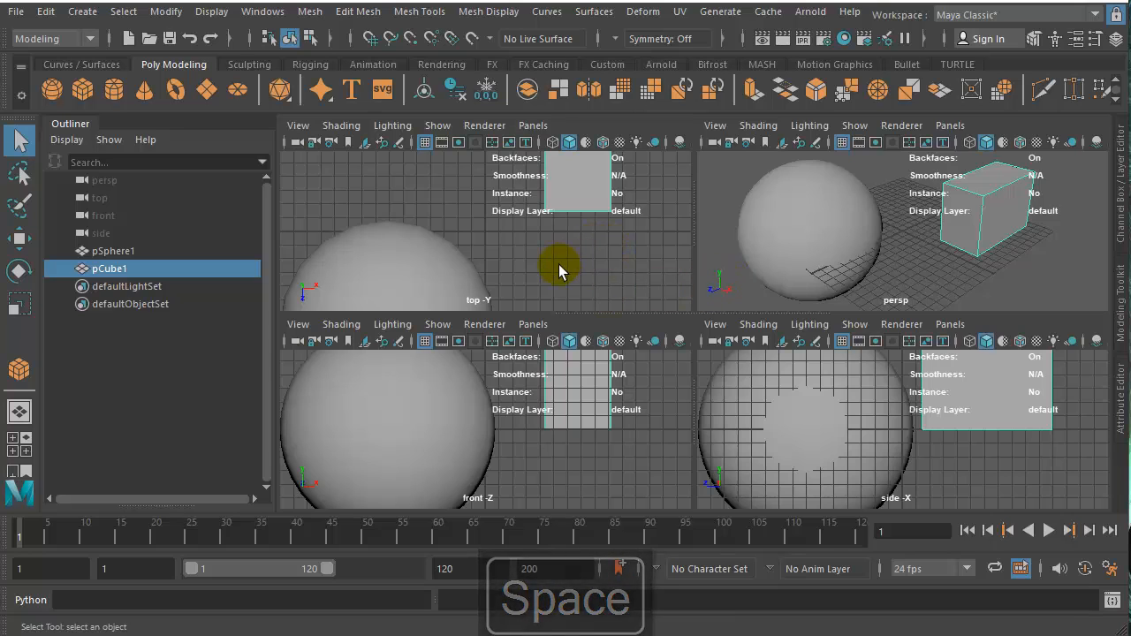
{"action": "key", "text": "space"}
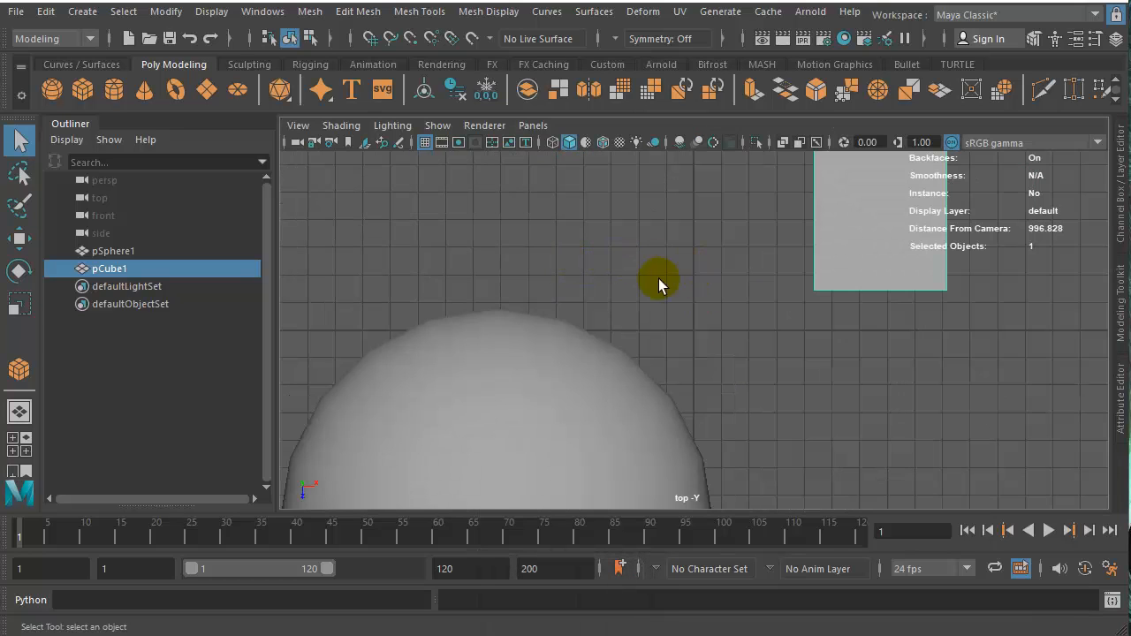
{"action": "key", "text": "space"}
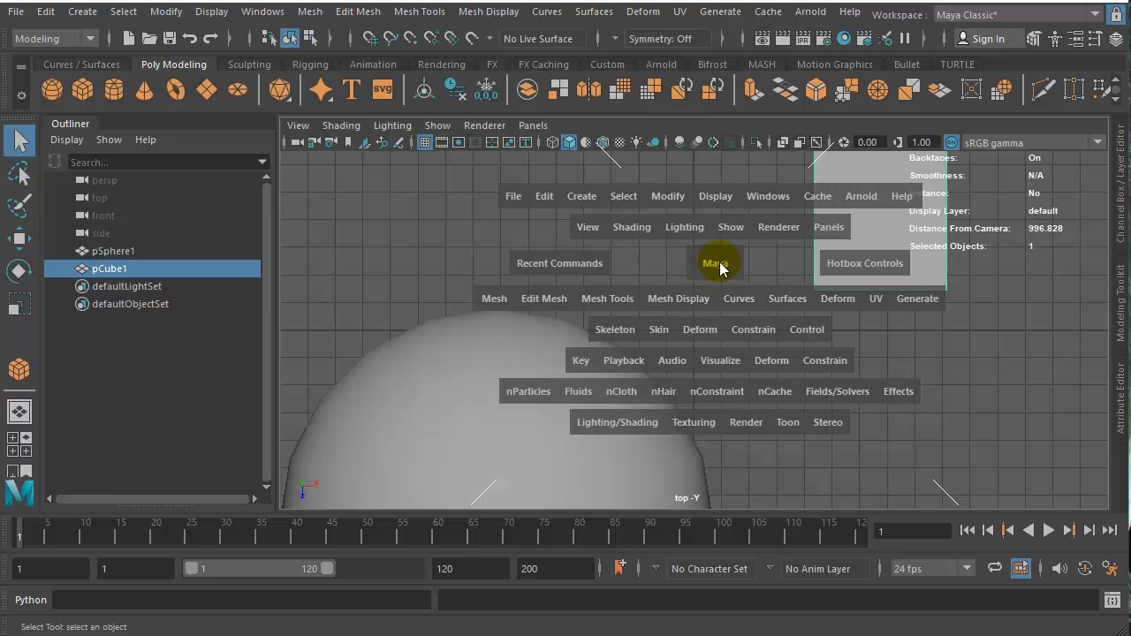
{"action": "key", "text": "space"}
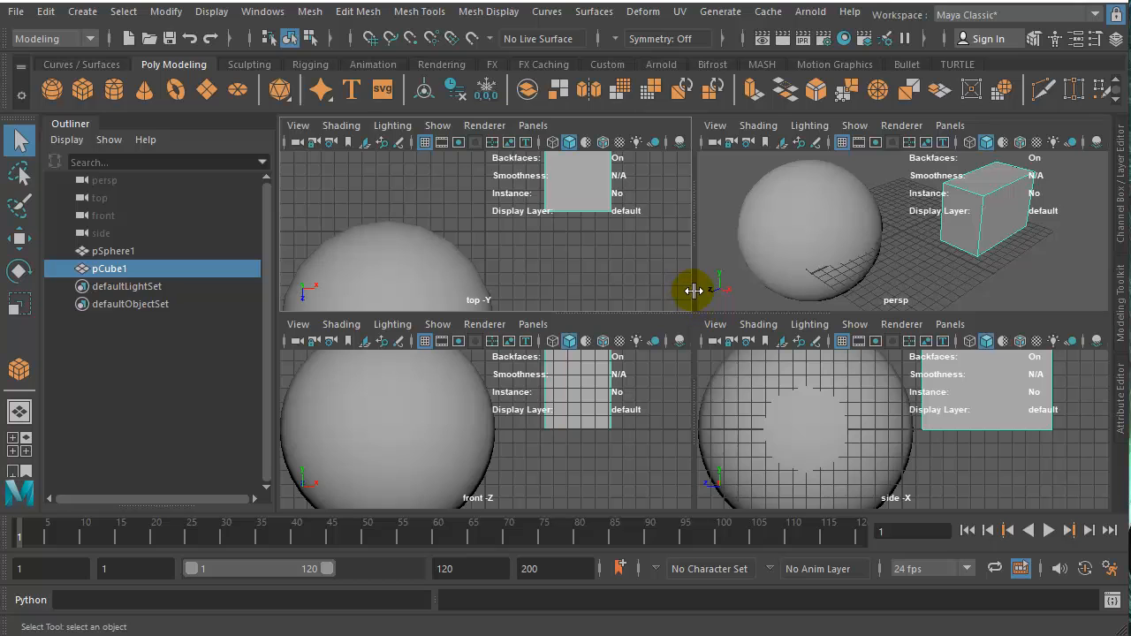
Step: Resize the four view panes by shifting the vertical divider slightly right and the horizontal divider slightly up
{"action": "mouse_move", "coordinate": [694, 290]}
{"action": "left_mouse_down"}
{"action": "mouse_move", "coordinate": [662, 291]}
{"action": "mouse_move", "coordinate": [734, 277]}
{"action": "mouse_move", "coordinate": [697, 273]}
{"action": "left_mouse_up"}
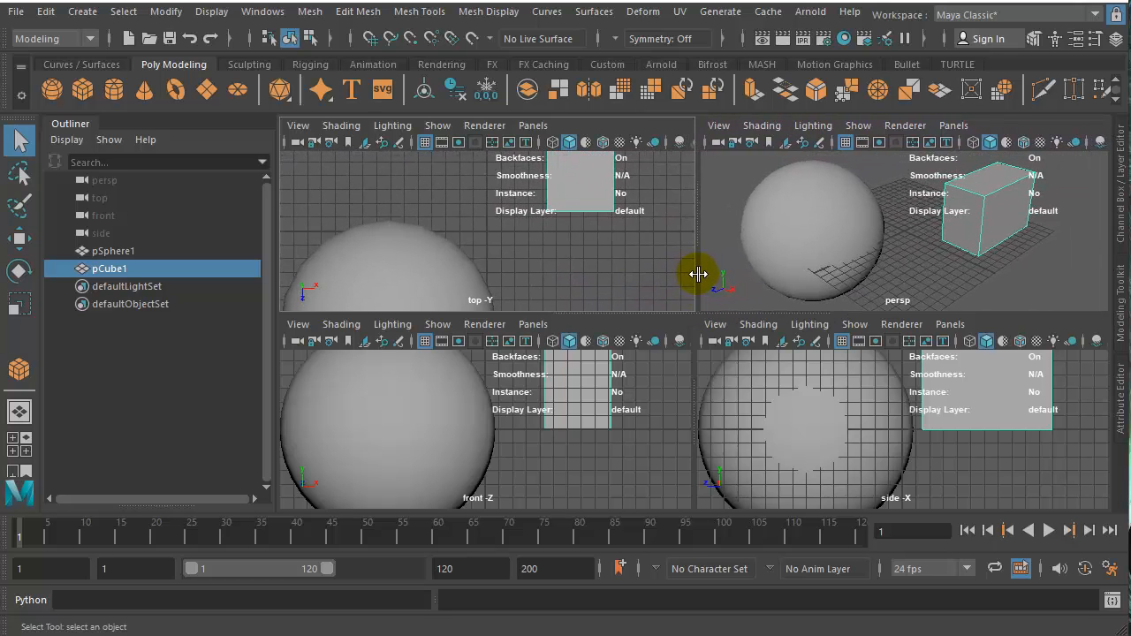
{"action": "mouse_move", "coordinate": [674, 312]}
{"action": "left_mouse_down"}
{"action": "mouse_move", "coordinate": [675, 265]}
{"action": "mouse_move", "coordinate": [671, 303]}
{"action": "left_mouse_up"}
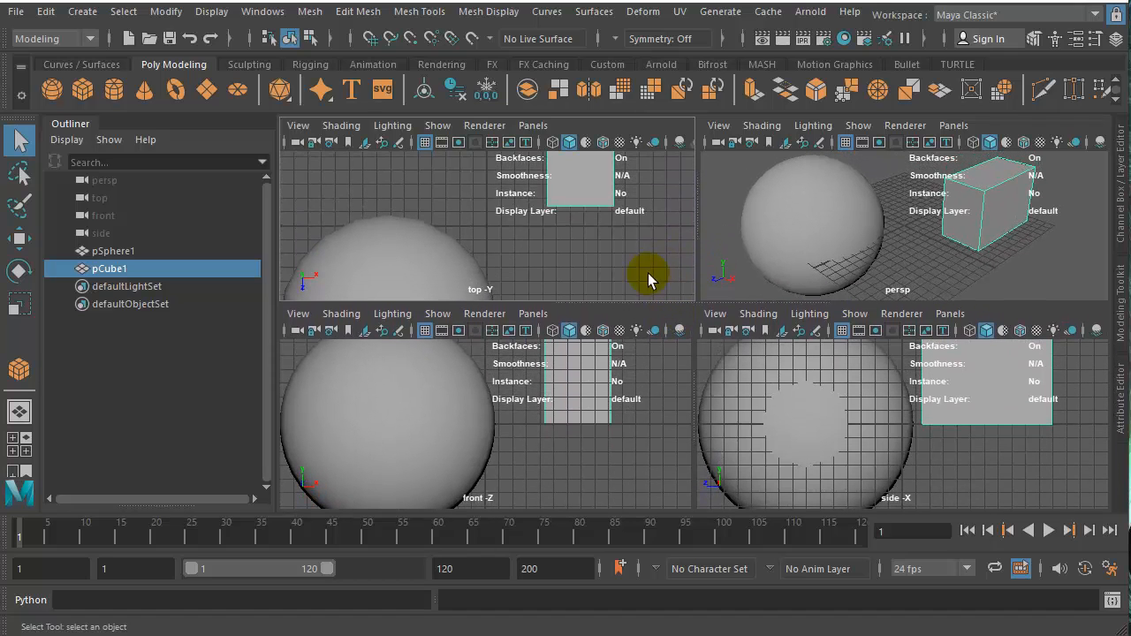
Step: Maximize the front view and the side view one after the other, returning to the four-view layout each time
{"action": "key", "text": "space"}
{"action": "left_click", "coordinate": [664, 378]}
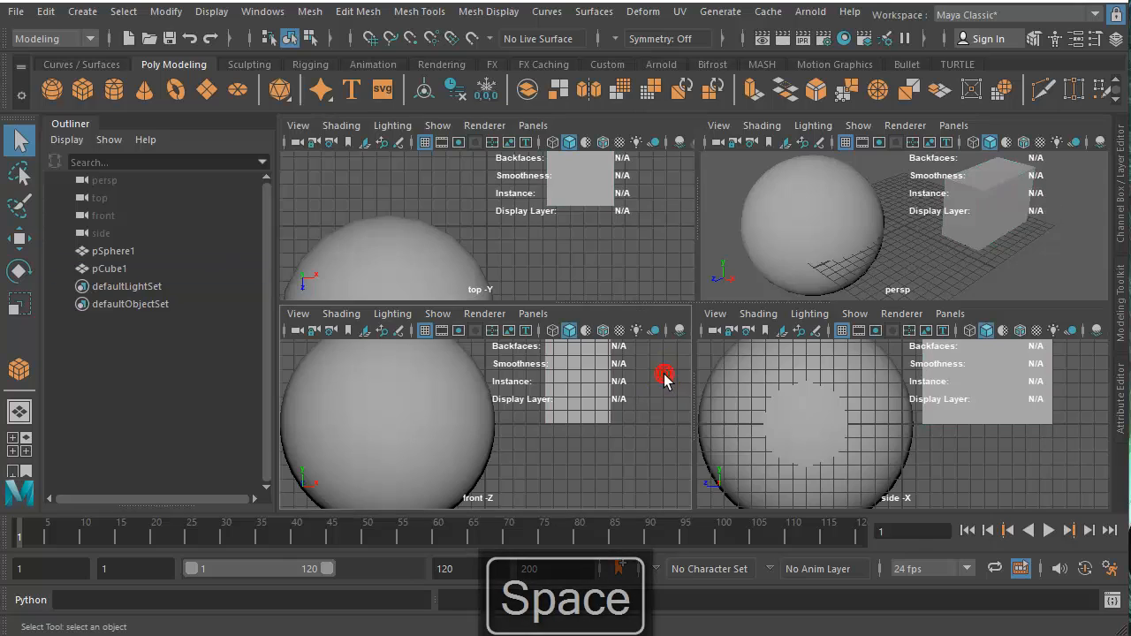
{"action": "key", "text": "space"}
{"action": "key", "text": "space"}
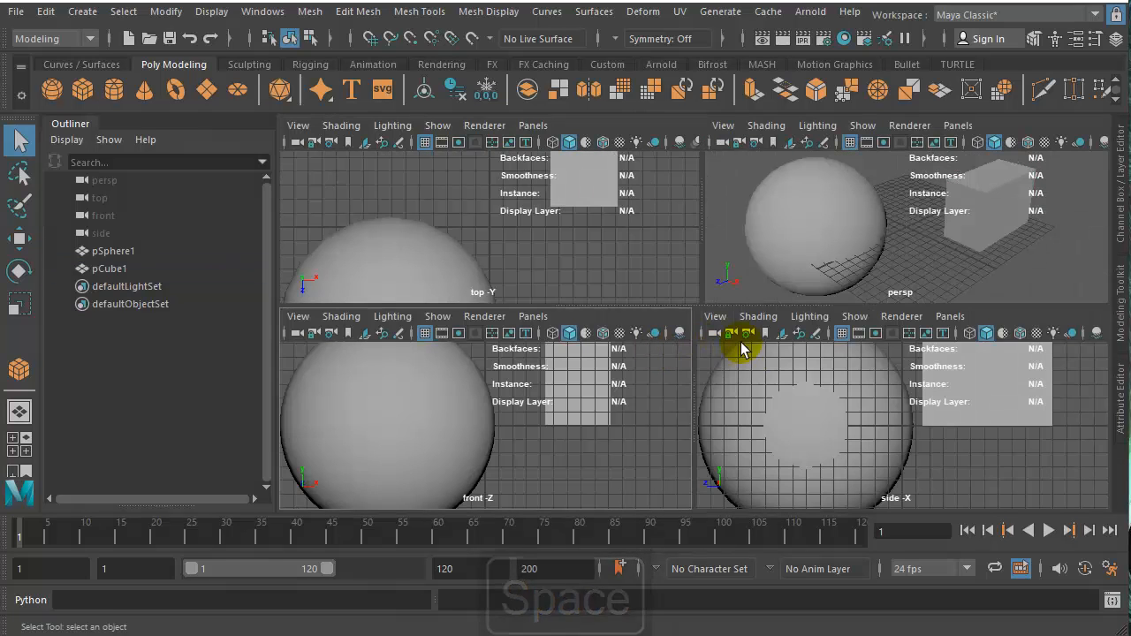
{"action": "left_click", "coordinate": [865, 382]}
{"action": "key", "text": "space"}
{"action": "key", "text": "space"}
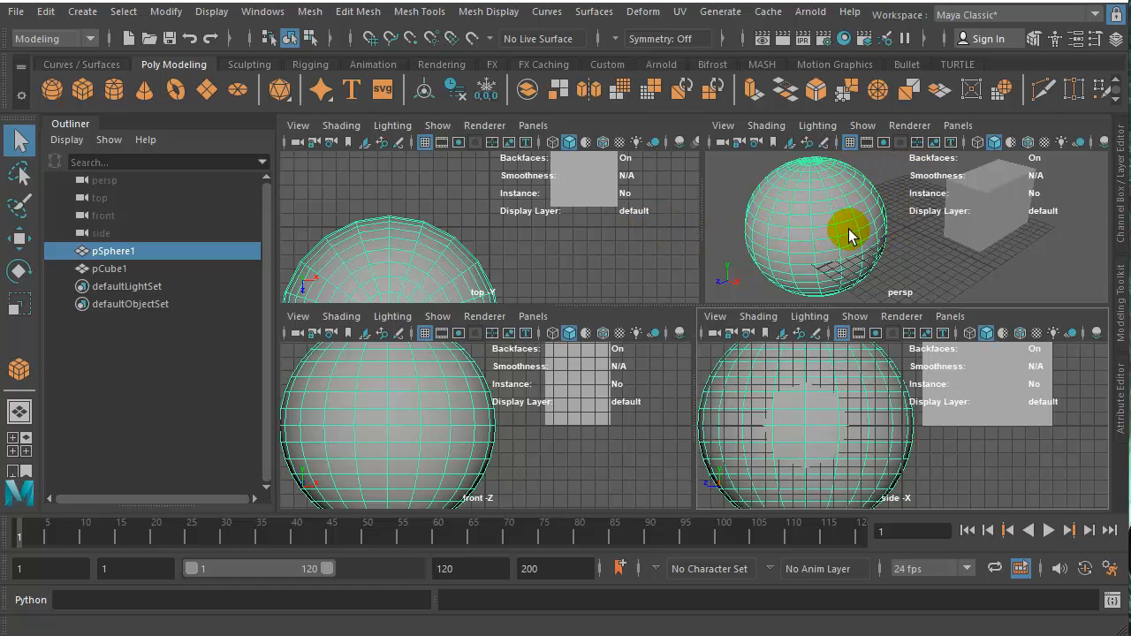
Step: Clear the selection in the perspective view, maximize that view and orbit around the sphere and cube
{"action": "left_click", "coordinate": [900, 259]}
{"action": "key", "text": "space"}
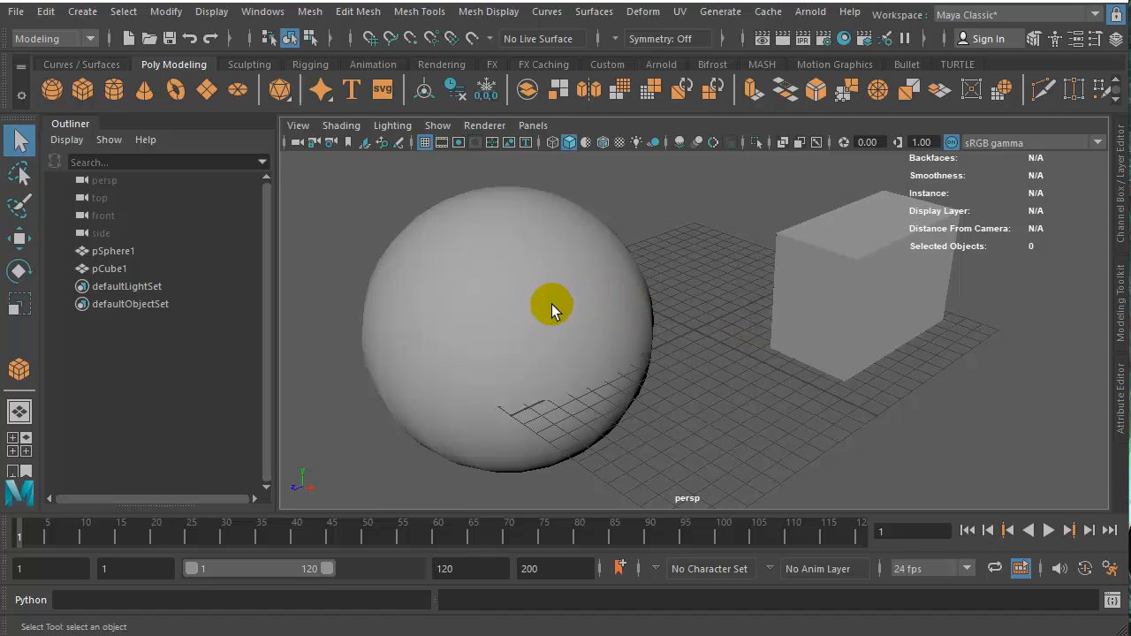
{"action": "left_click_drag", "start_coordinate": [526, 300], "coordinate": [639, 309], "text": "alt"}
{"action": "left_click_drag", "start_coordinate": [447, 250], "coordinate": [558, 283], "text": "alt"}
Step: Select the cube, frame it in the perspective view and orbit around it
{"action": "left_click", "coordinate": [808, 281]}
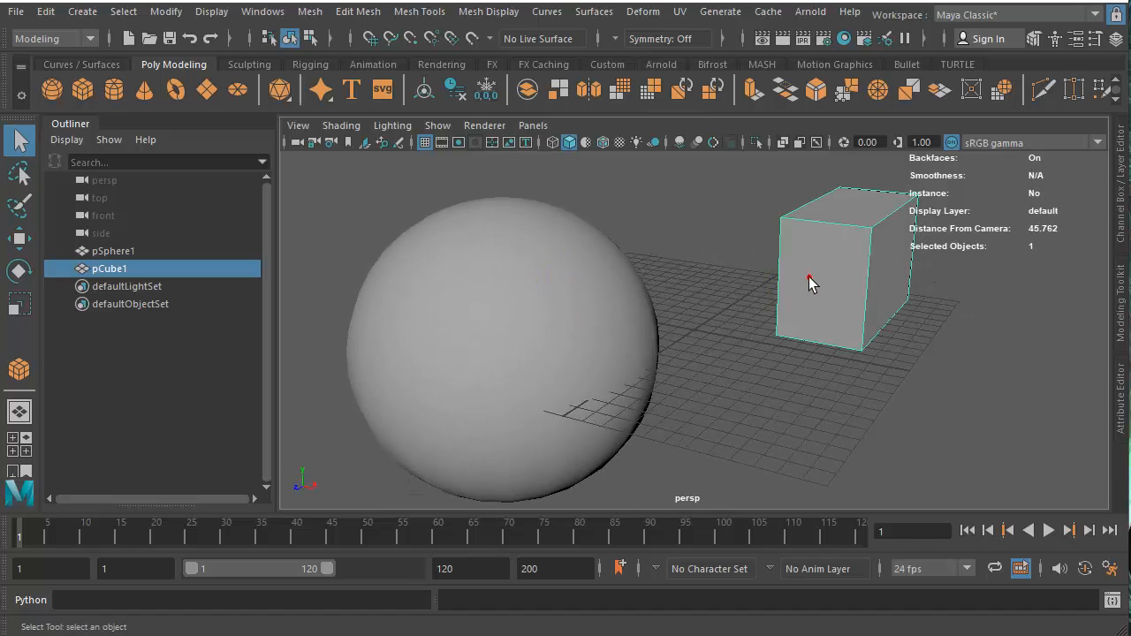
{"action": "key", "text": "f"}
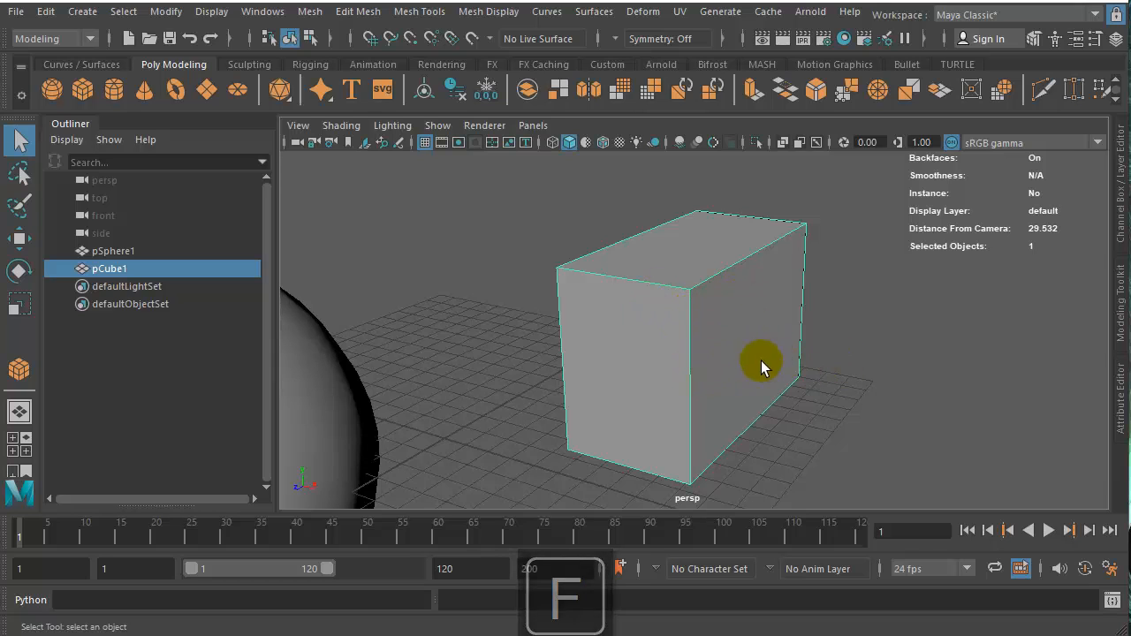
{"action": "left_click_drag", "start_coordinate": [686, 360], "coordinate": [414, 277], "text": "alt"}
Step: Select the sphere, frame it in the perspective view and orbit to a lower viewing angle
{"action": "left_click", "coordinate": [414, 275]}
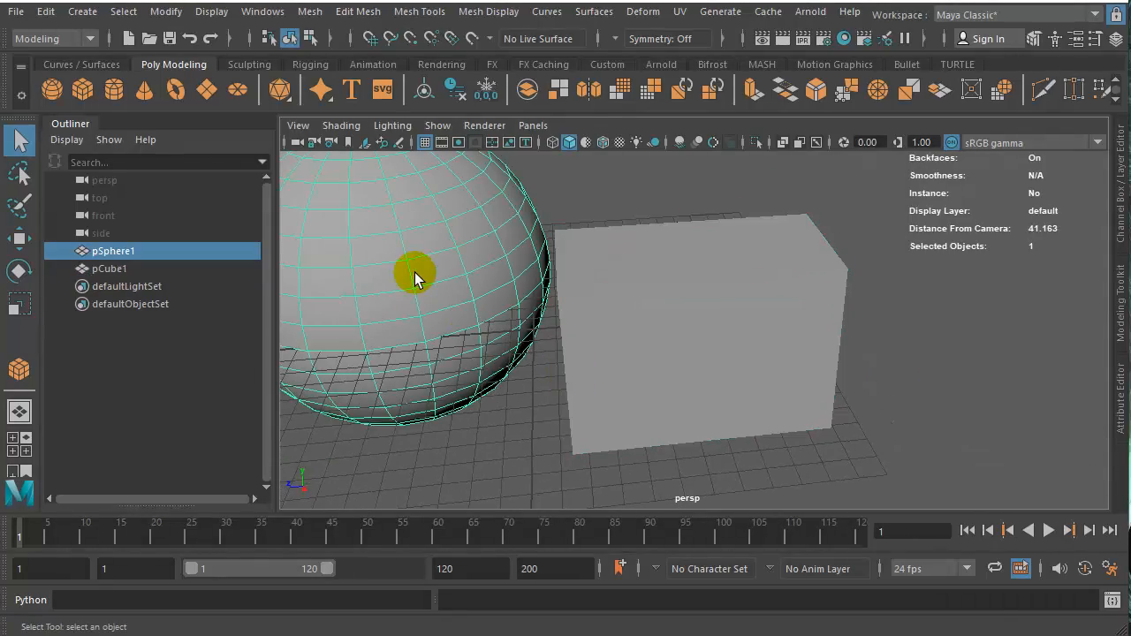
{"action": "key", "text": "f"}
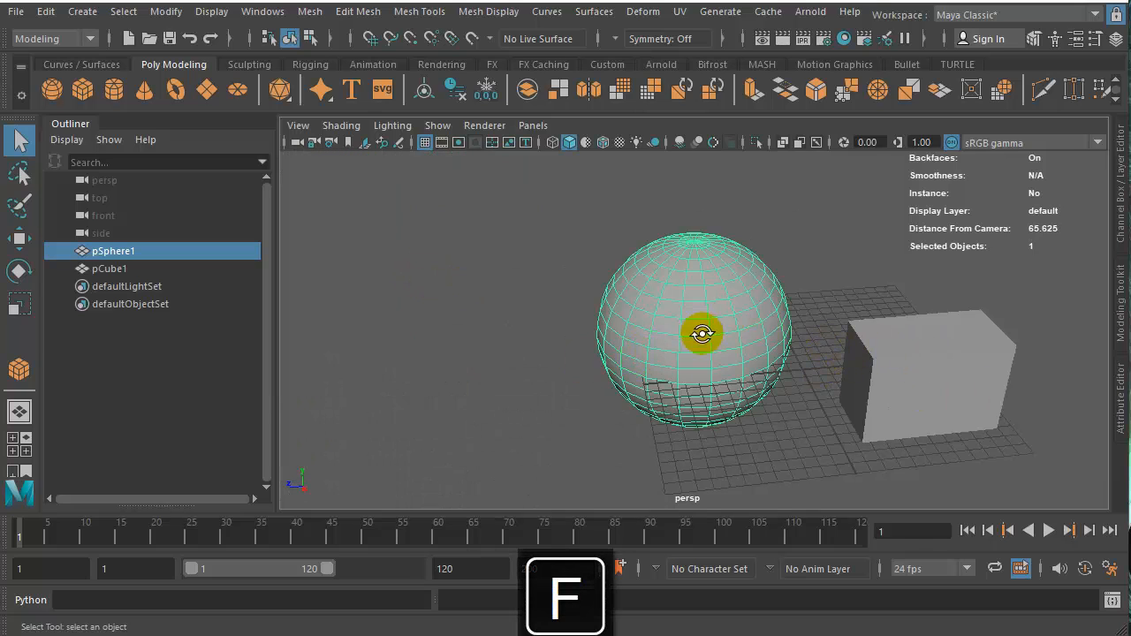
{"action": "left_click_drag", "start_coordinate": [700, 332], "coordinate": [676, 308], "text": "alt"}
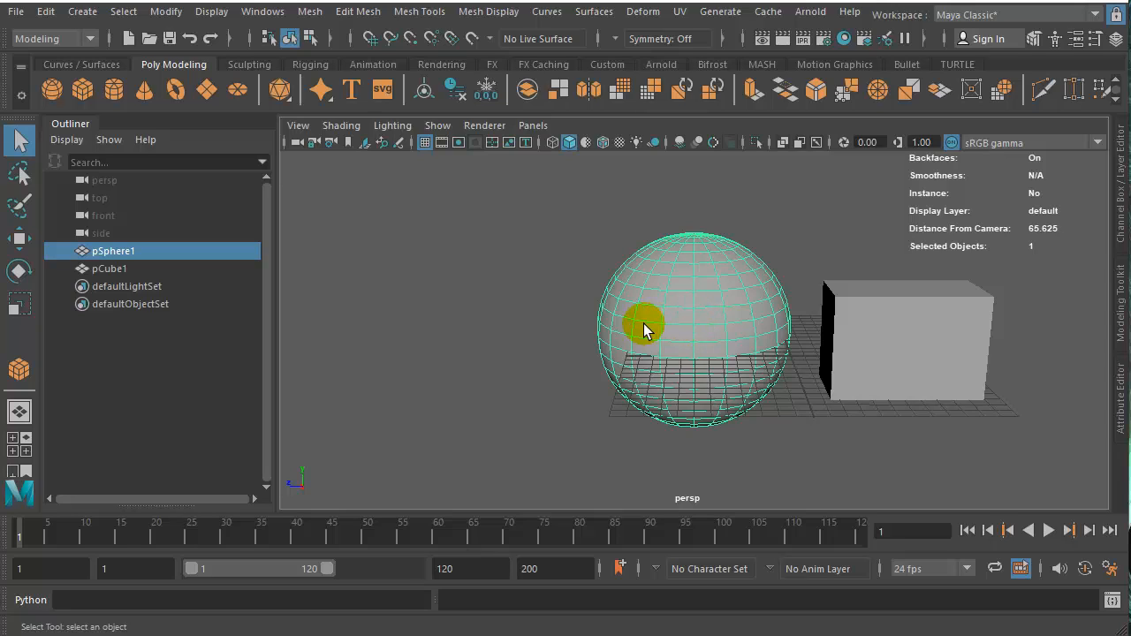
Step: Pan the perspective view sideways, and zoom in and out on the sphere and cube
{"action": "middle_click_drag", "start_coordinate": [643, 328], "coordinate": [642, 324], "text": "alt"}
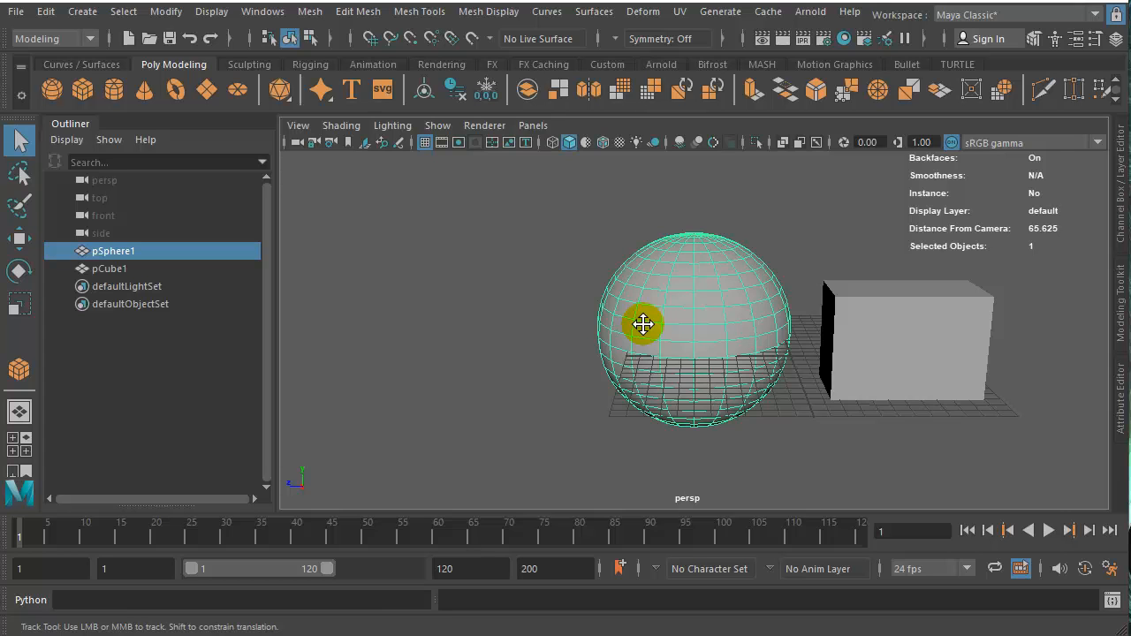
{"action": "middle_click_drag", "start_coordinate": [642, 324], "coordinate": [578, 325], "text": "alt"}
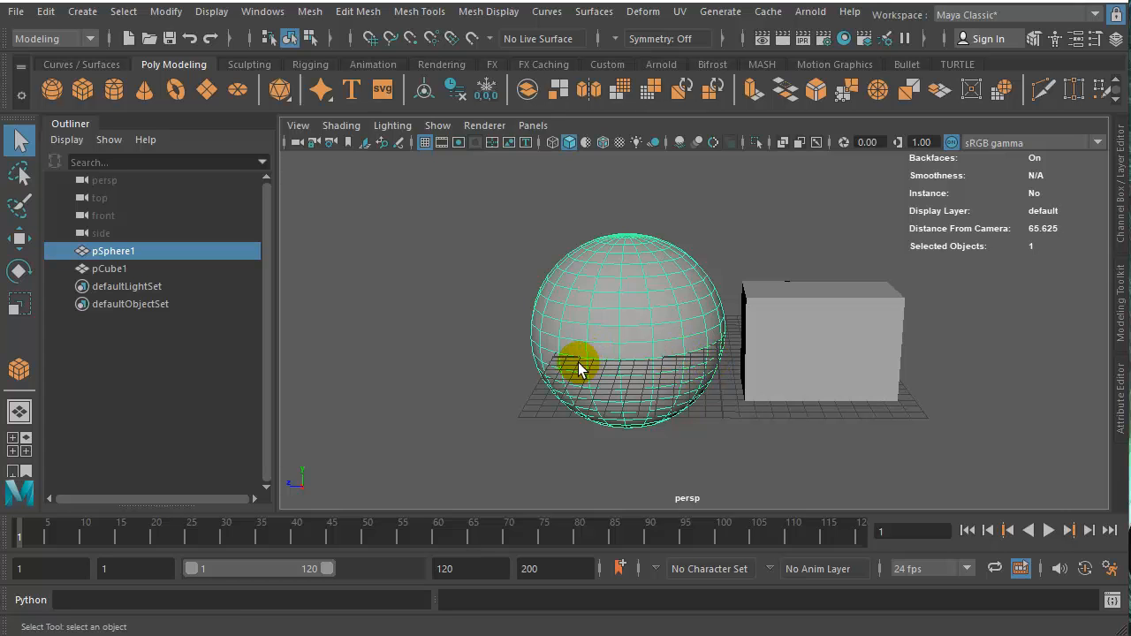
{"action": "right_click_drag", "start_coordinate": [535, 333], "coordinate": [541, 378], "text": "alt"}
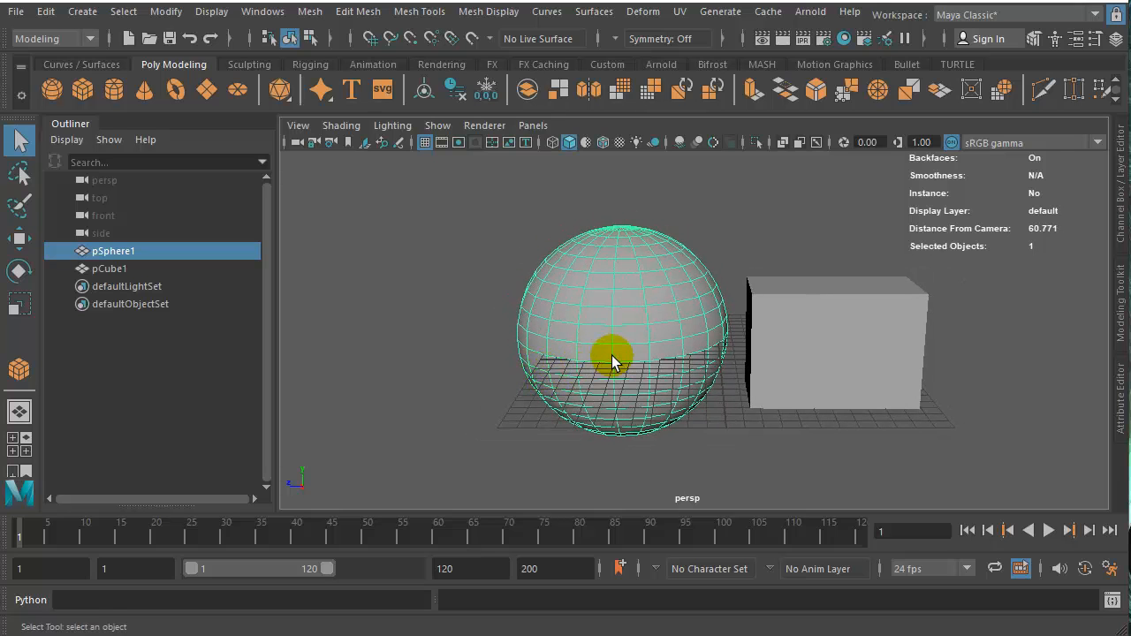
{"action": "scroll", "coordinate": [612, 355], "scroll_direction": "up", "scroll_amount": 3}
{"action": "scroll", "coordinate": [611, 355], "scroll_direction": "down", "scroll_amount": 6}
{"action": "scroll", "coordinate": [611, 357], "scroll_direction": "up", "scroll_amount": 3}
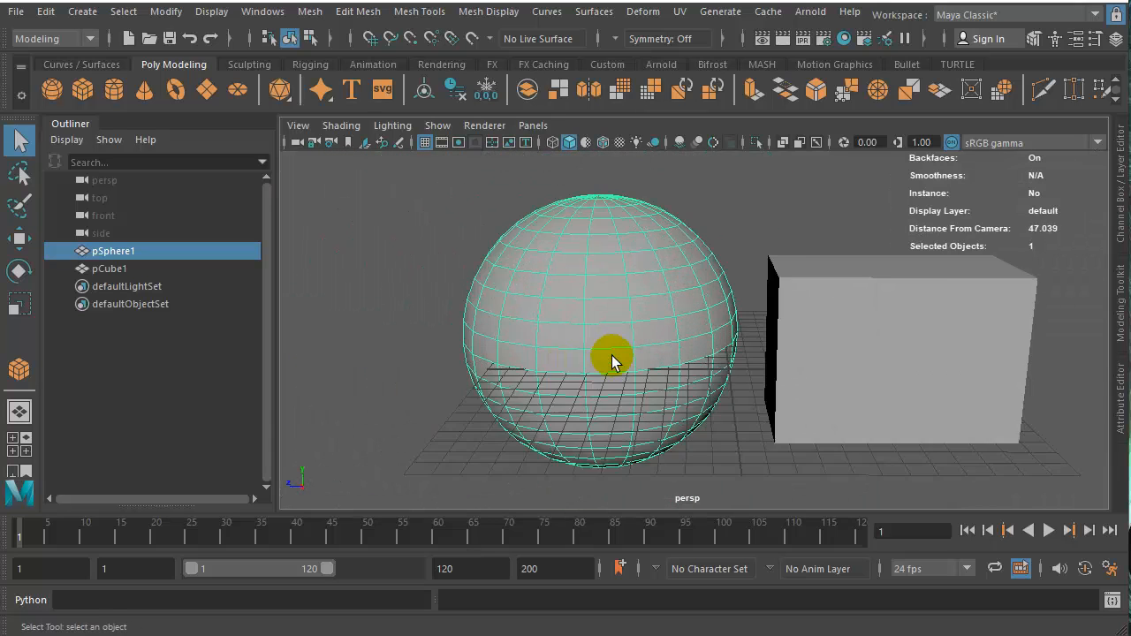
{"action": "scroll", "coordinate": [612, 357], "scroll_direction": "down", "scroll_amount": 6}
{"action": "scroll", "coordinate": [611, 357], "scroll_direction": "up", "scroll_amount": 5}
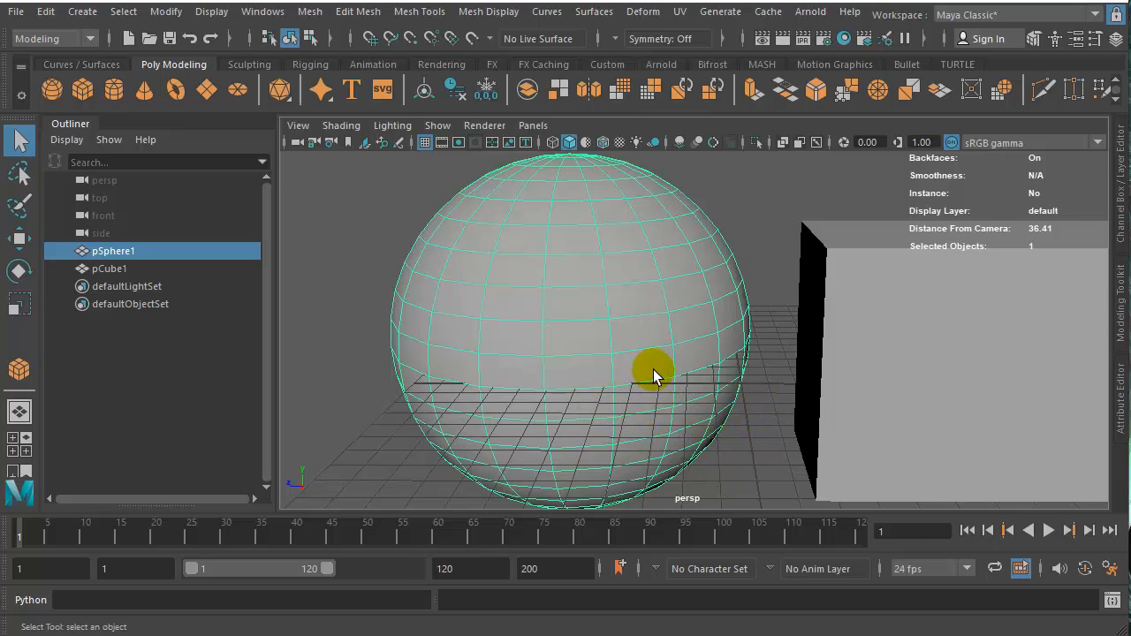
{"action": "scroll", "coordinate": [653, 371], "scroll_direction": "down", "scroll_amount": 5}
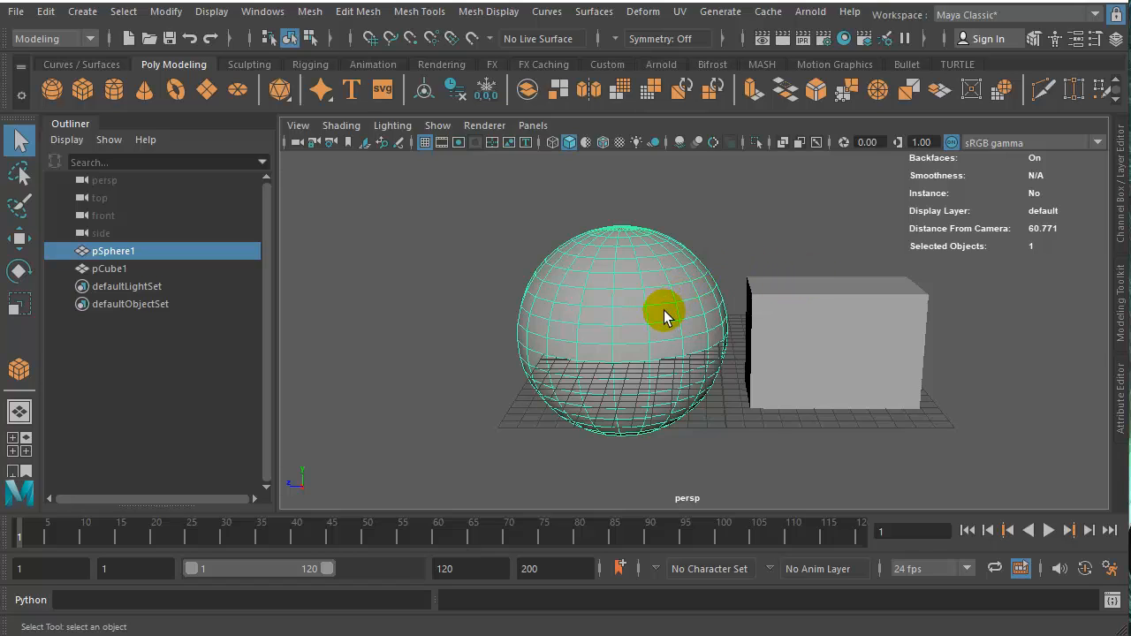
Step: Set the sphere's display to unsmoothed, and switch it to the smooth preview with its cage
{"action": "key", "text": "1"}
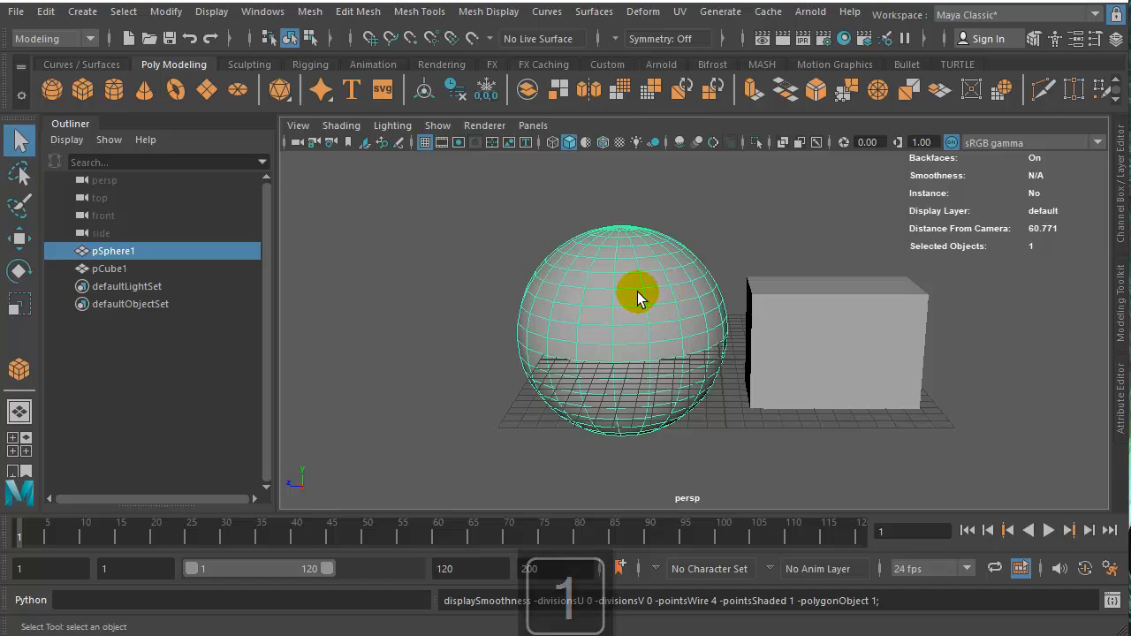
{"action": "key", "text": "2"}
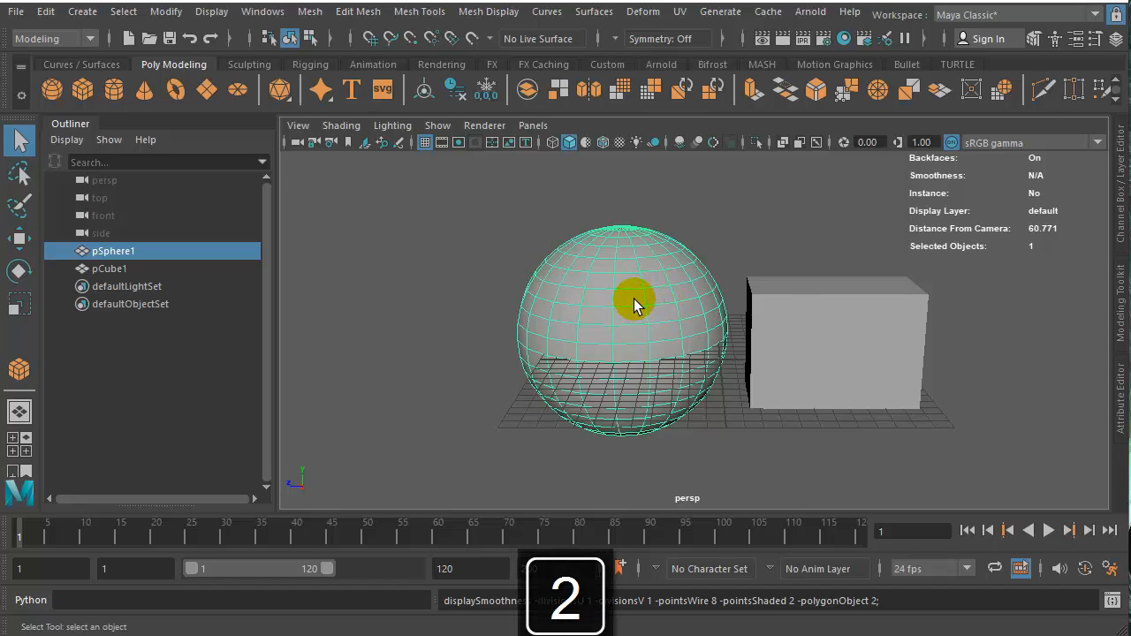
Step: Preview the cube smoothed inside its cage, and return it to the unsmoothed display
{"action": "left_click", "coordinate": [803, 323]}
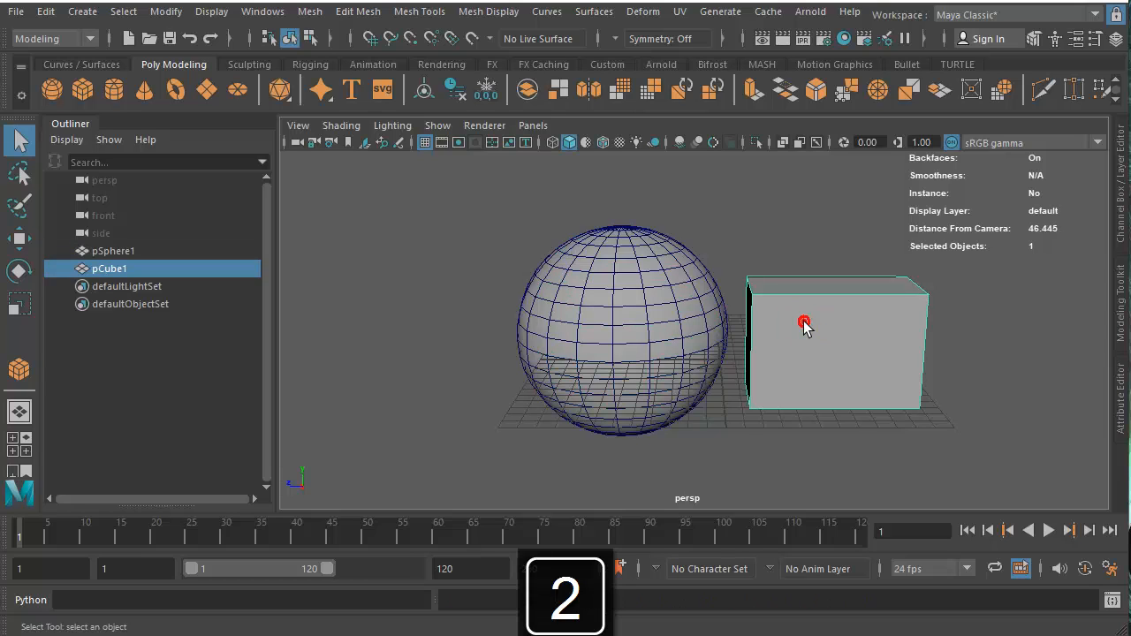
{"action": "key", "text": "2"}
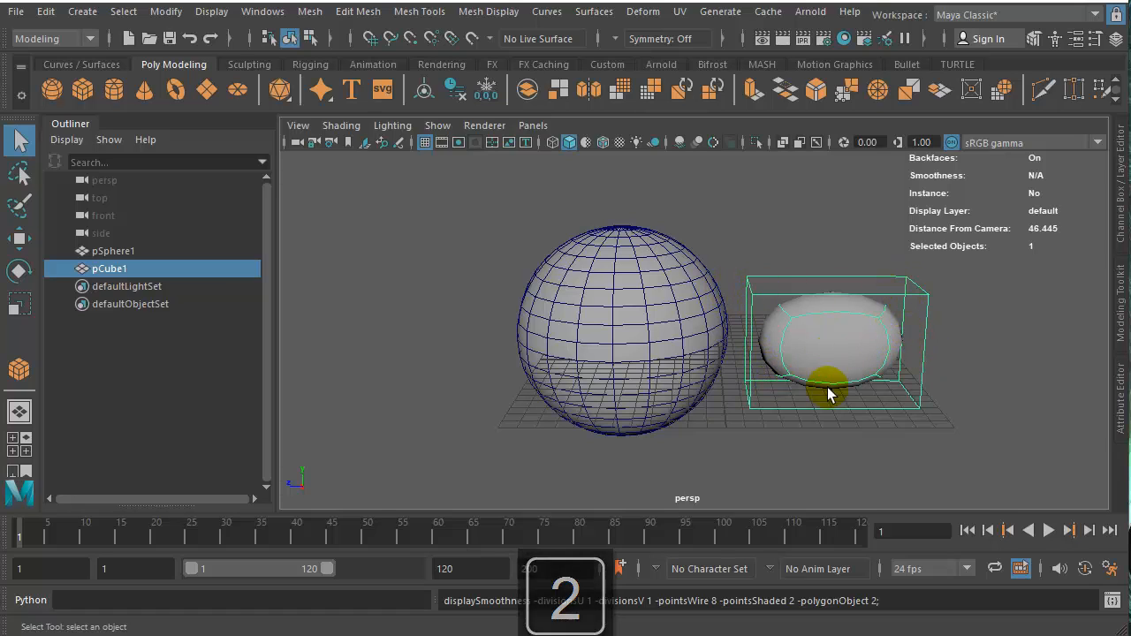
{"action": "key", "text": "1"}
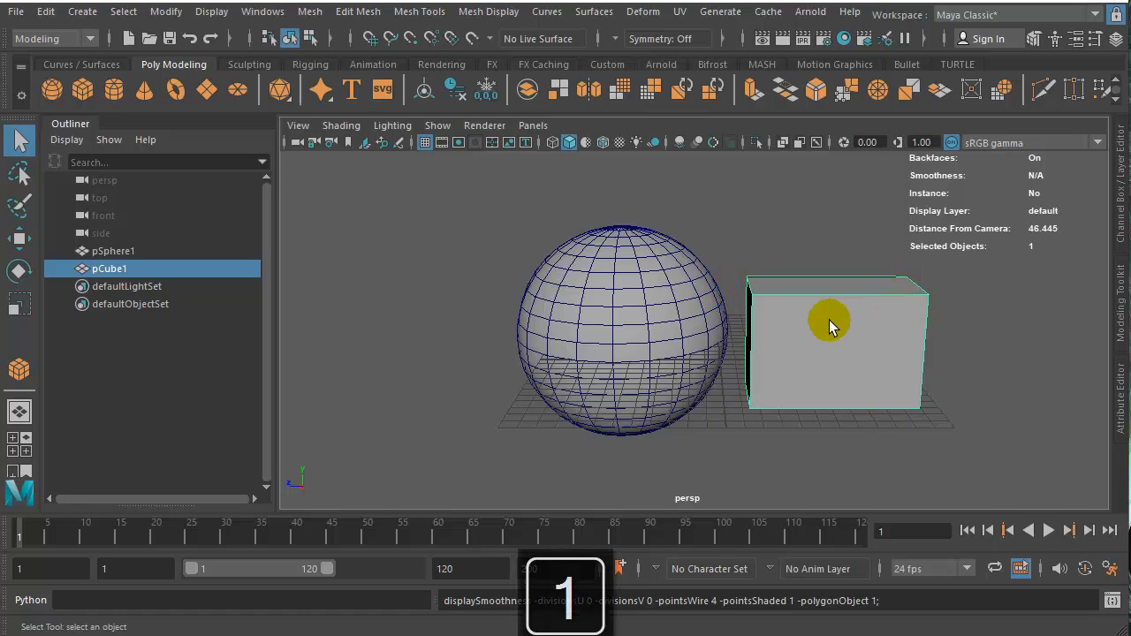
Step: Preview the cube smoothed within its cage, and switch it to the full smooth preview without the cage
{"action": "key", "text": "2"}
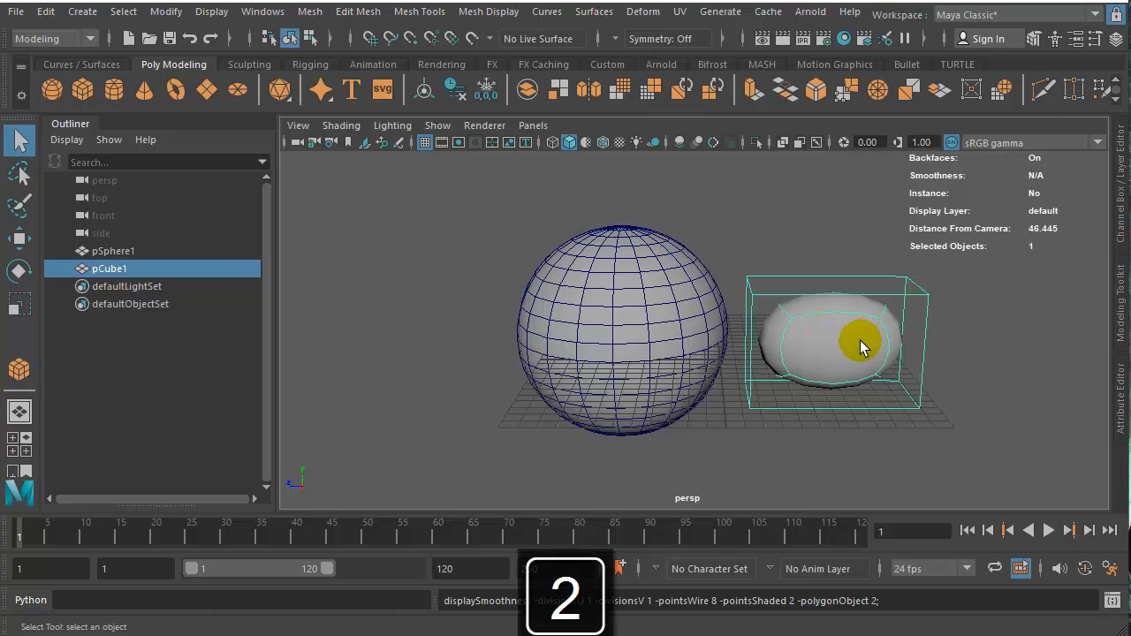
{"action": "key", "text": "3"}
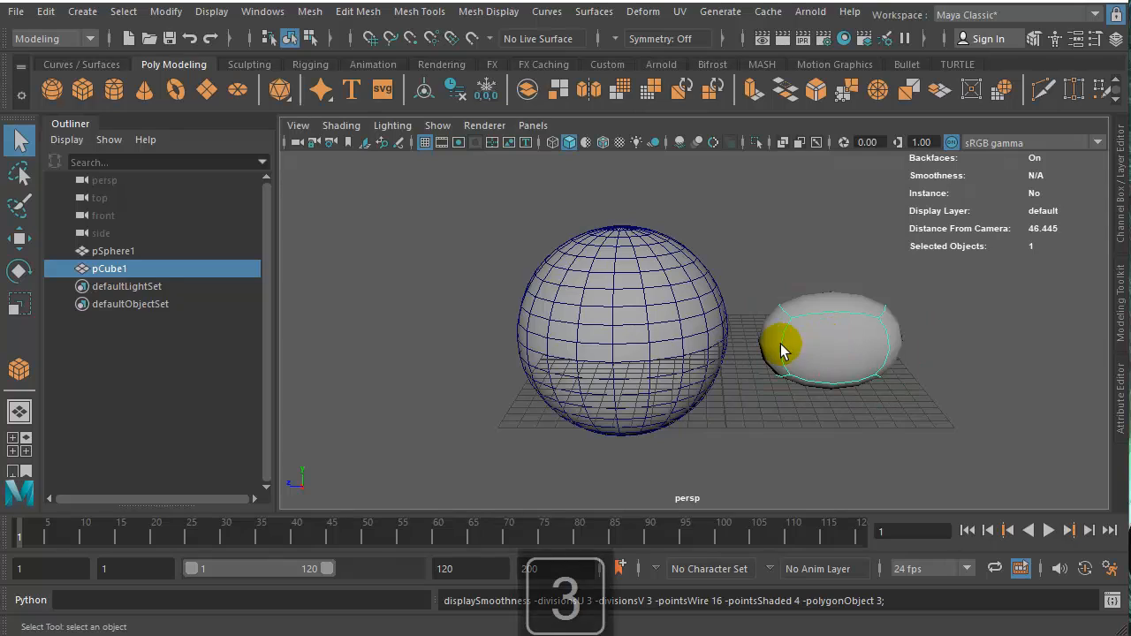
{"action": "key", "text": "3"}
{"action": "scroll", "coordinate": [834, 345], "scroll_direction": "up", "scroll_amount": 5}
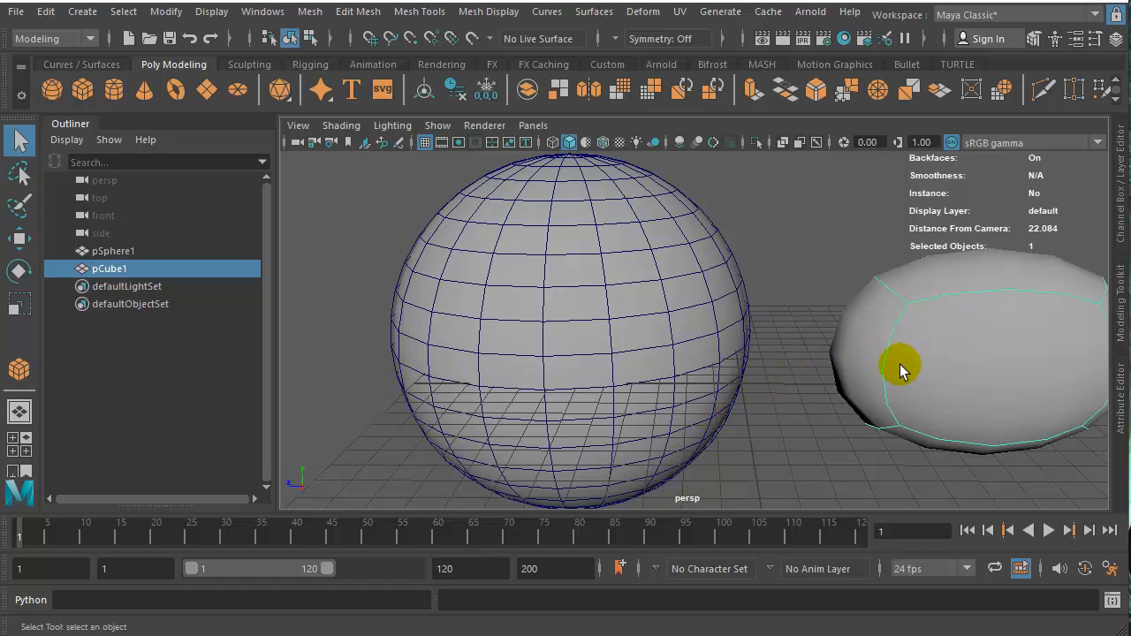
Step: Cycle the cube through the unsmoothed, smooth-with-cage and fully smooth displays, and return it to unsmoothed
{"action": "key", "text": "1"}
{"action": "key", "text": "2"}
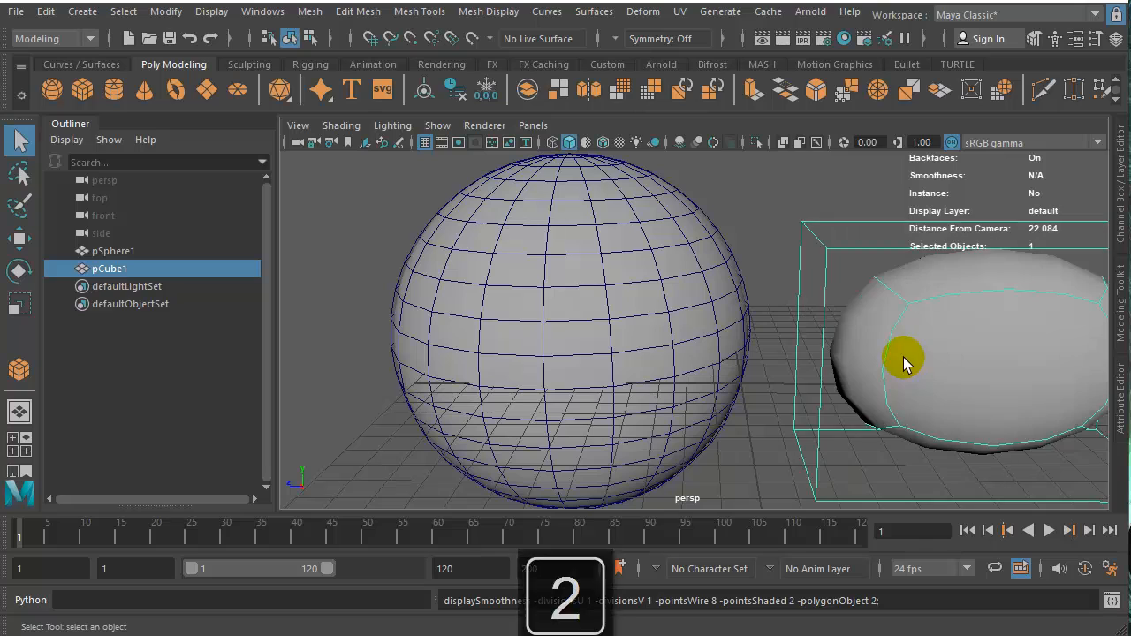
{"action": "key", "text": "3"}
{"action": "scroll", "coordinate": [902, 357], "scroll_direction": "down", "scroll_amount": 5}
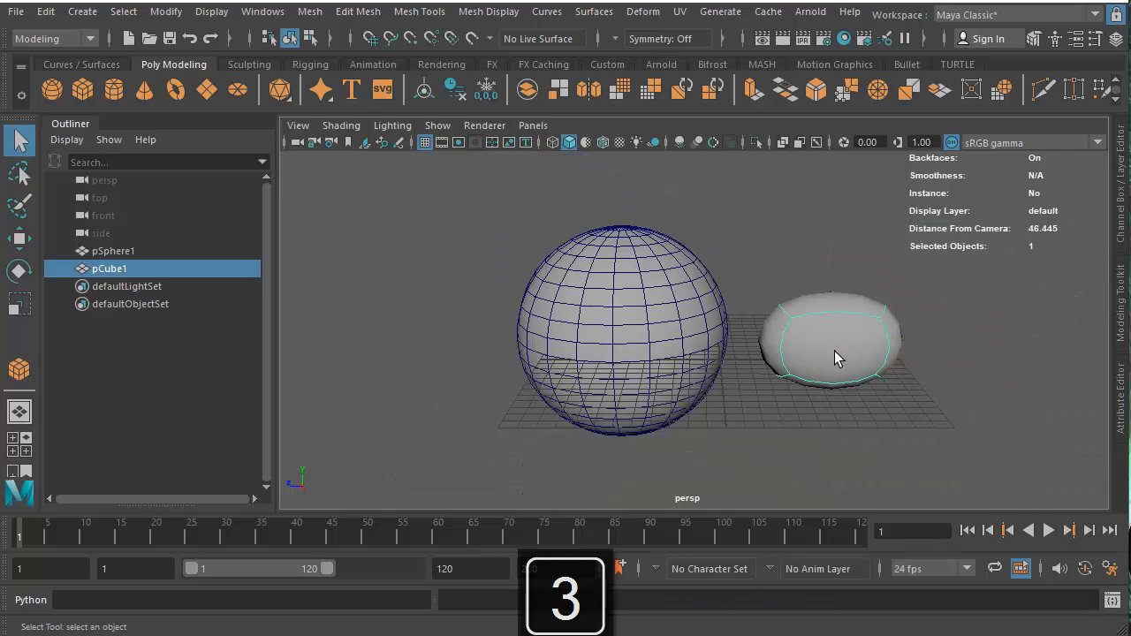
{"action": "key", "text": "1"}
{"action": "key", "text": "1"}
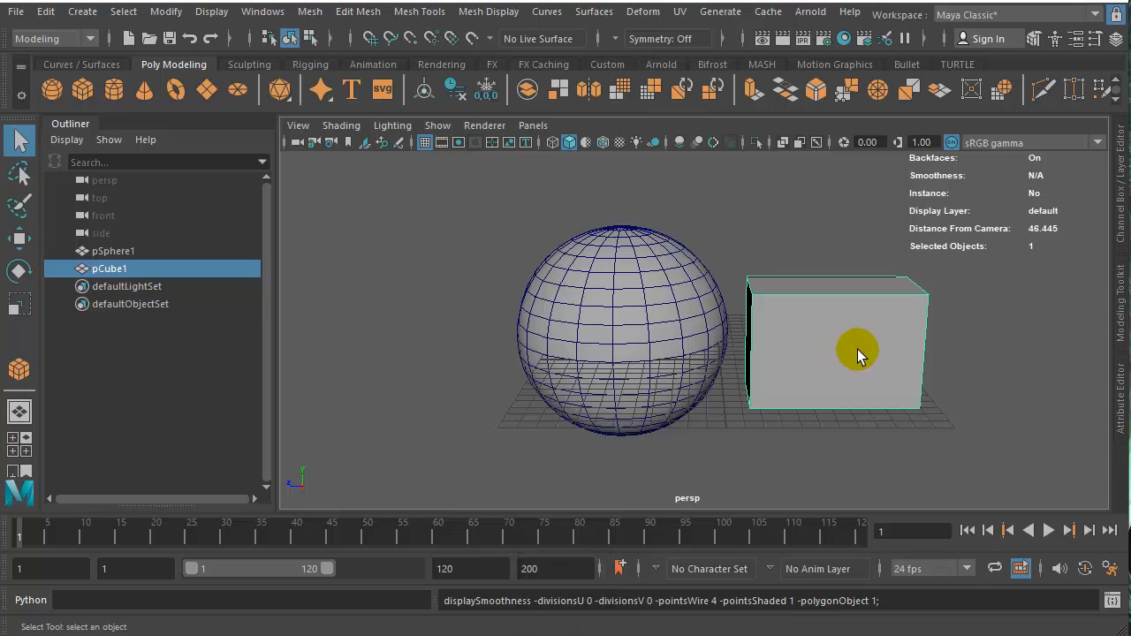
Step: Toggle the perspective view between wireframe and shaded display, ending in shaded mode
{"action": "key", "text": "4"}
{"action": "key", "text": "4"}
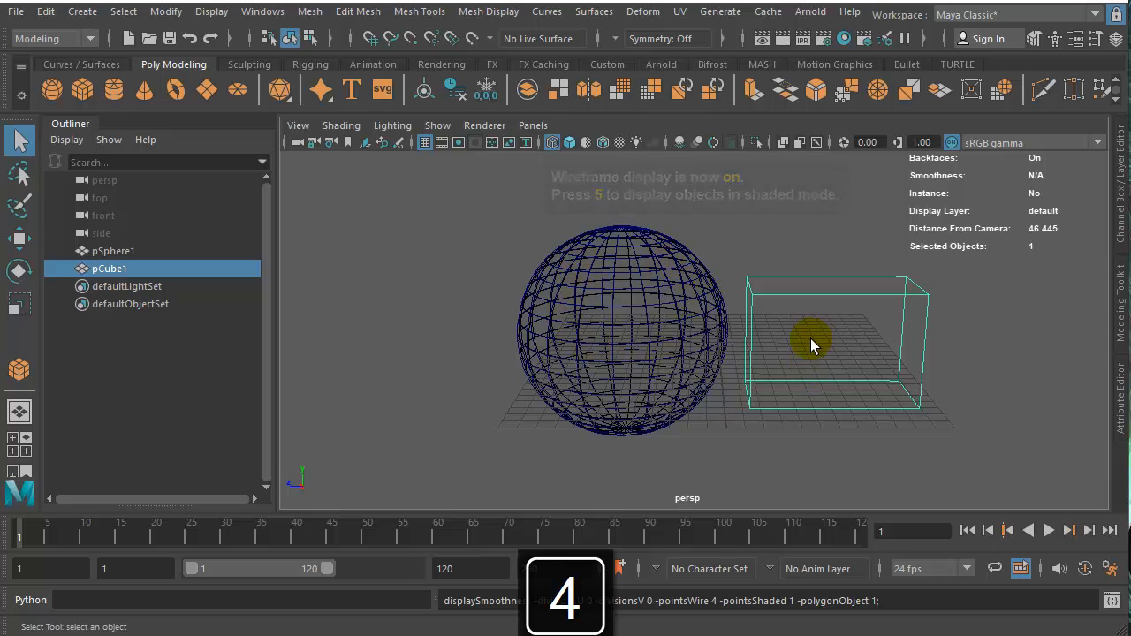
{"action": "key", "text": "5"}
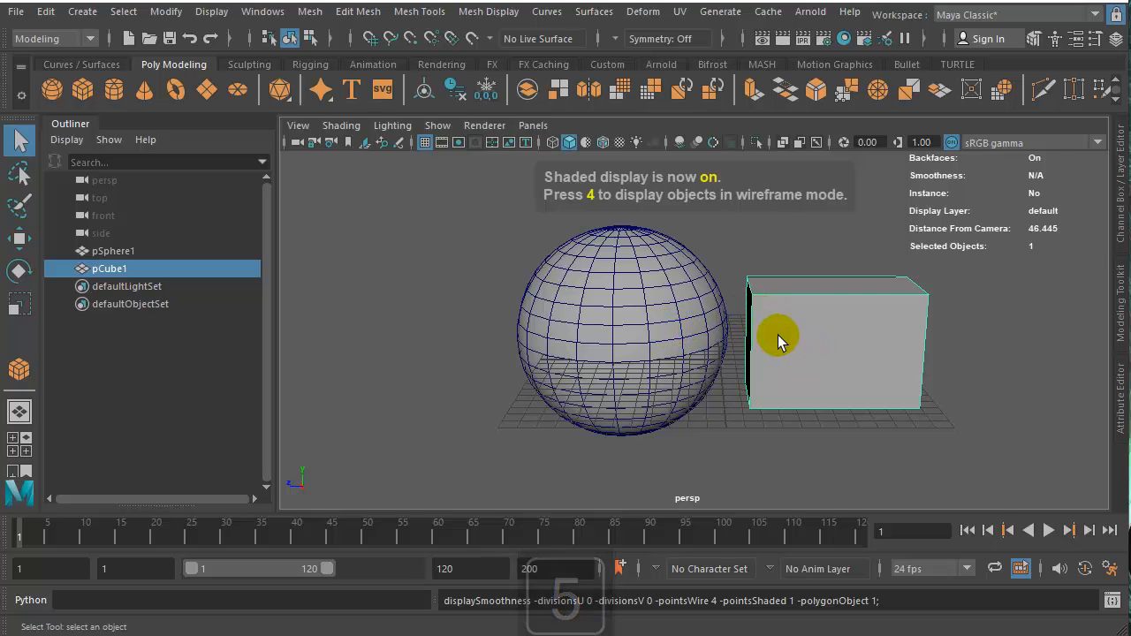
{"action": "key", "text": "4"}
{"action": "key", "text": "5"}
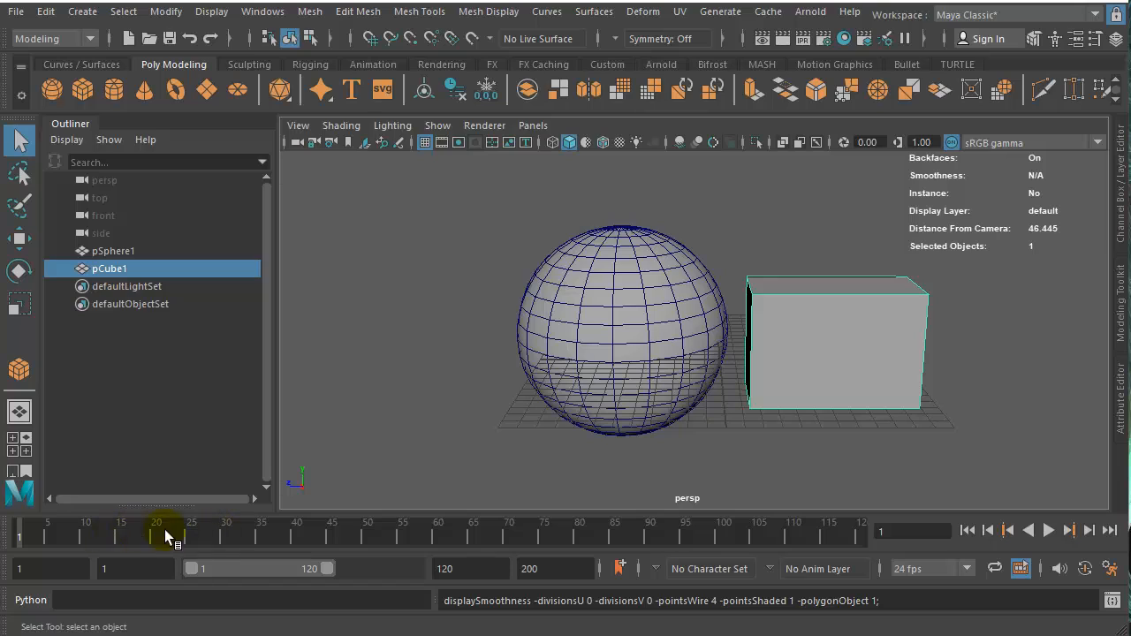
Step: Play the timeline forwards, stop the playback and step back one frame
{"action": "left_click", "coordinate": [1048, 531]}
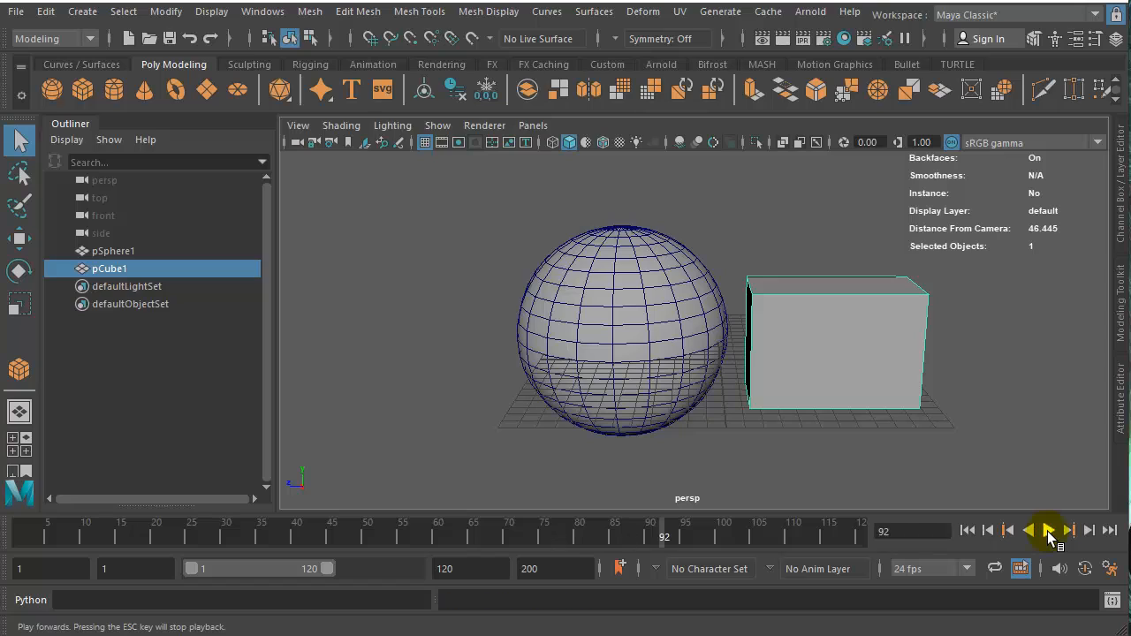
{"action": "left_click", "coordinate": [1049, 531]}
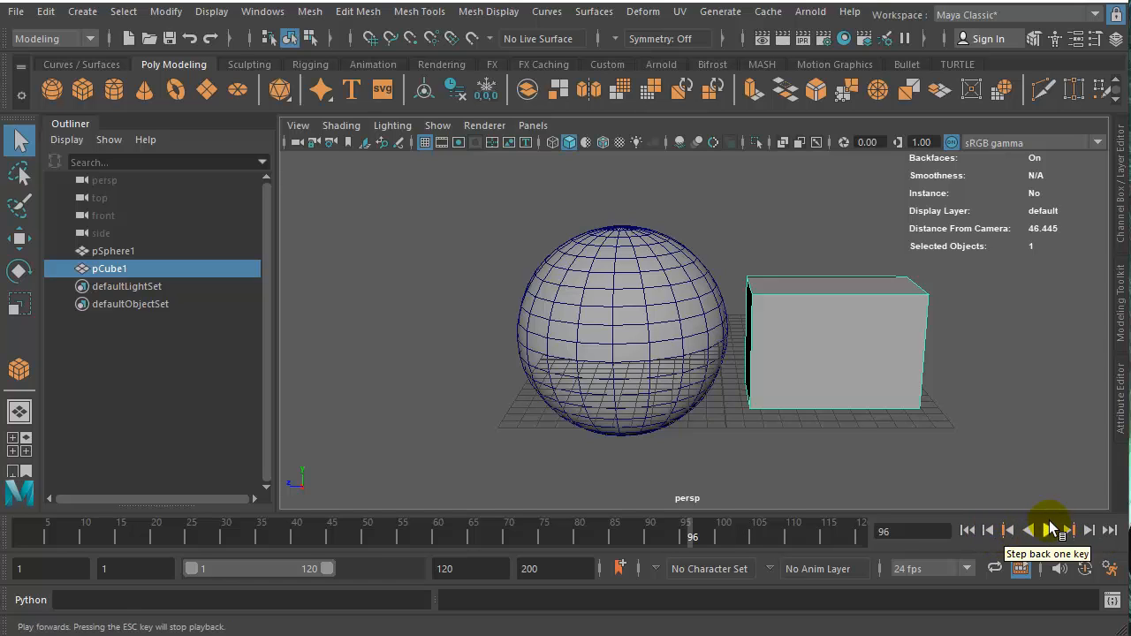
{"action": "left_click", "coordinate": [992, 530]}
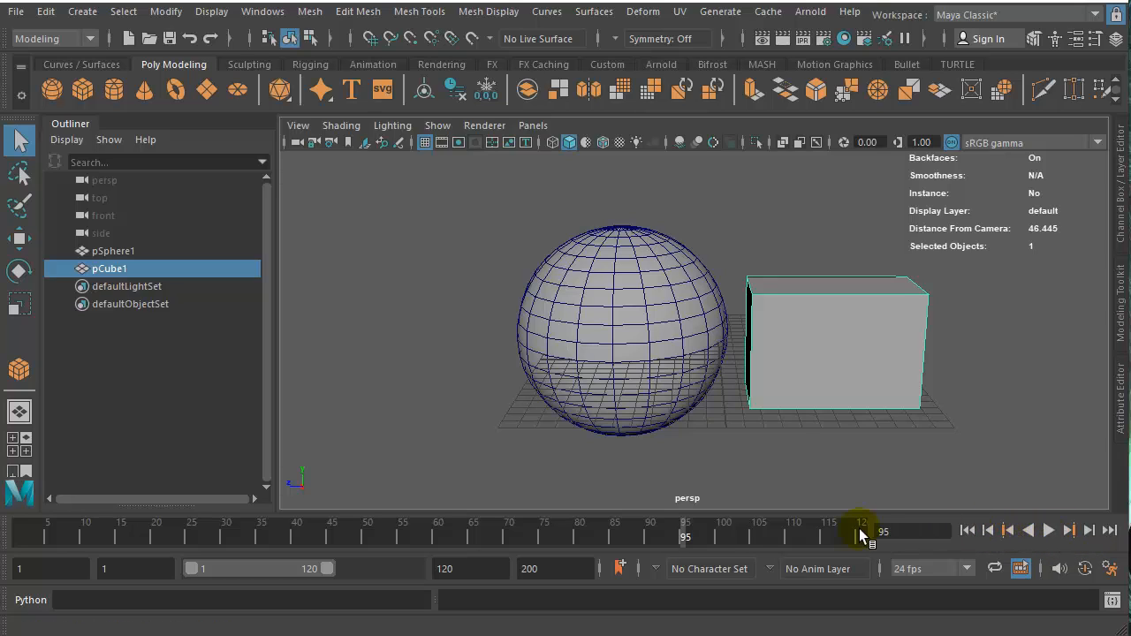
Step: Scrub back and forth through the timeline and return the current time to frame 1
{"action": "key", "text": "alt+v"}
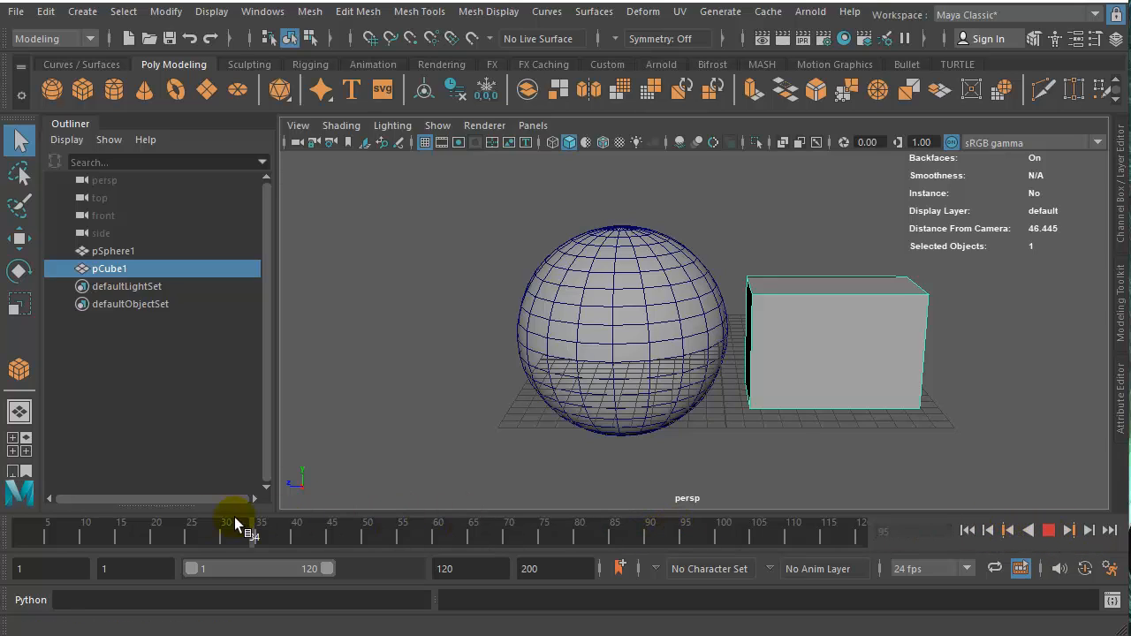
{"action": "left_click_drag", "start_coordinate": [234, 521], "coordinate": [2, 526]}
{"action": "left_click_drag", "start_coordinate": [672, 524], "coordinate": [103, 510]}
{"action": "key", "text": "alt+v"}
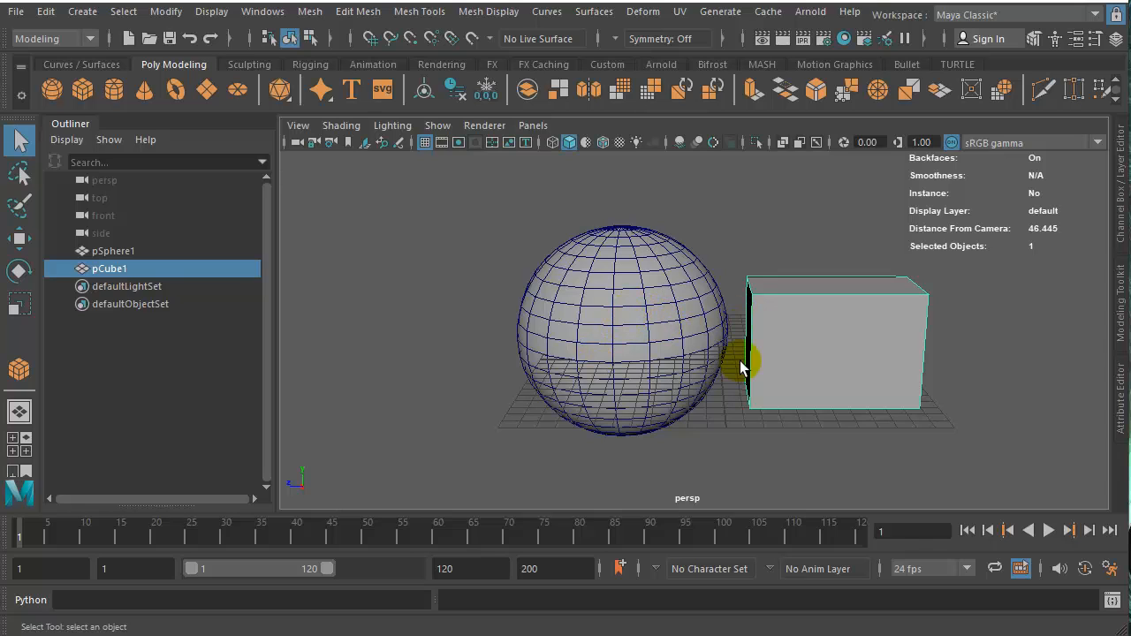
Step: Select the sphere and scrub the timeline across its range, ending at frame 1
{"action": "left_click", "coordinate": [643, 320]}
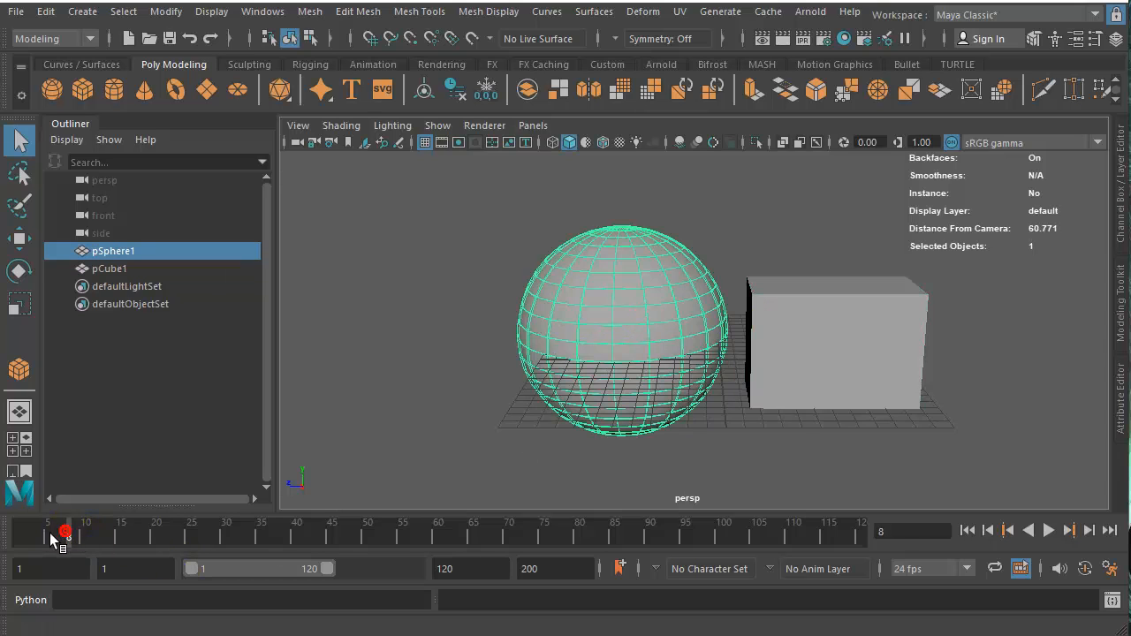
{"action": "left_click_drag", "start_coordinate": [51, 534], "coordinate": [135, 534]}
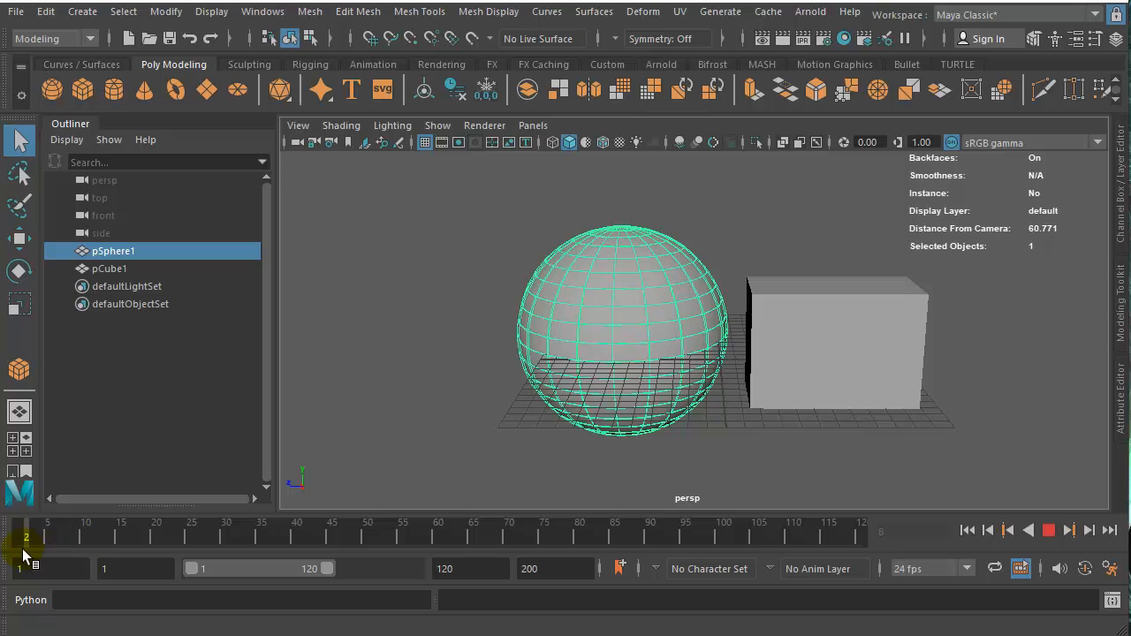
{"action": "left_click_drag", "start_coordinate": [366, 549], "coordinate": [821, 547]}
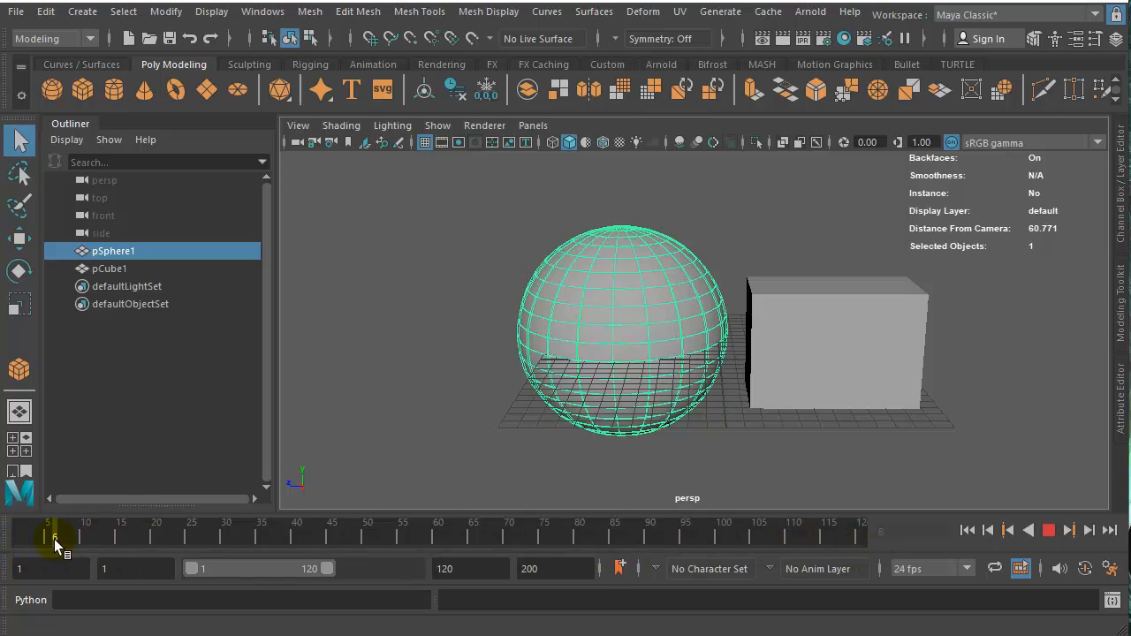
{"action": "left_click_drag", "start_coordinate": [322, 548], "coordinate": [263, 556]}
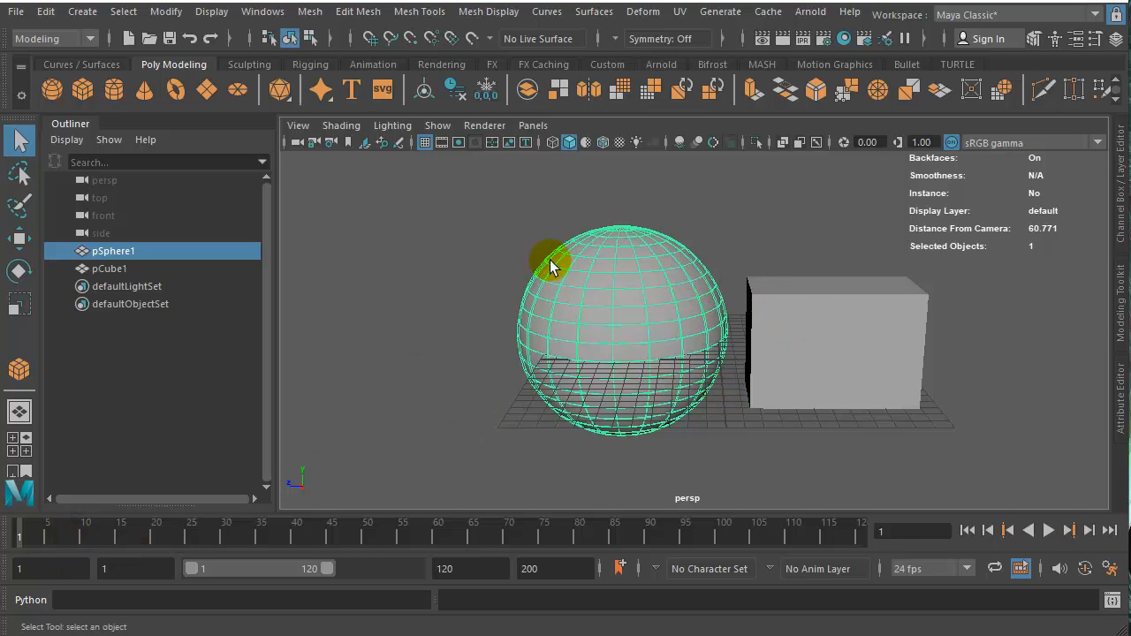
Step: Set a keyframe on the sphere at frame 1
{"action": "left_click", "coordinate": [628, 320]}
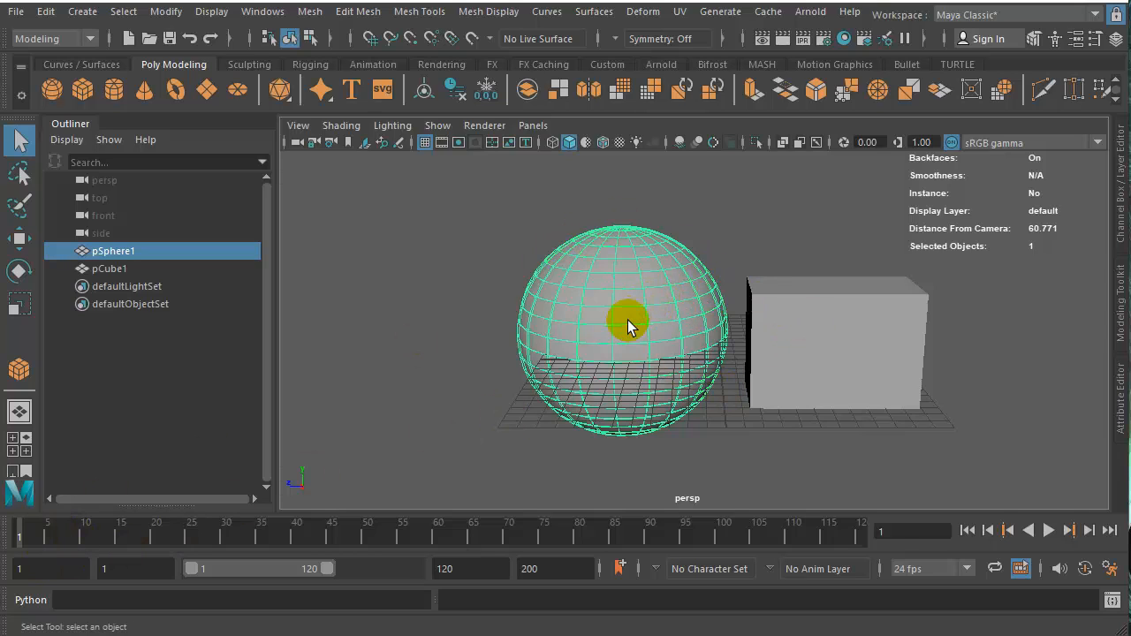
{"action": "key", "text": "s"}
{"action": "left_click", "coordinate": [32, 535]}
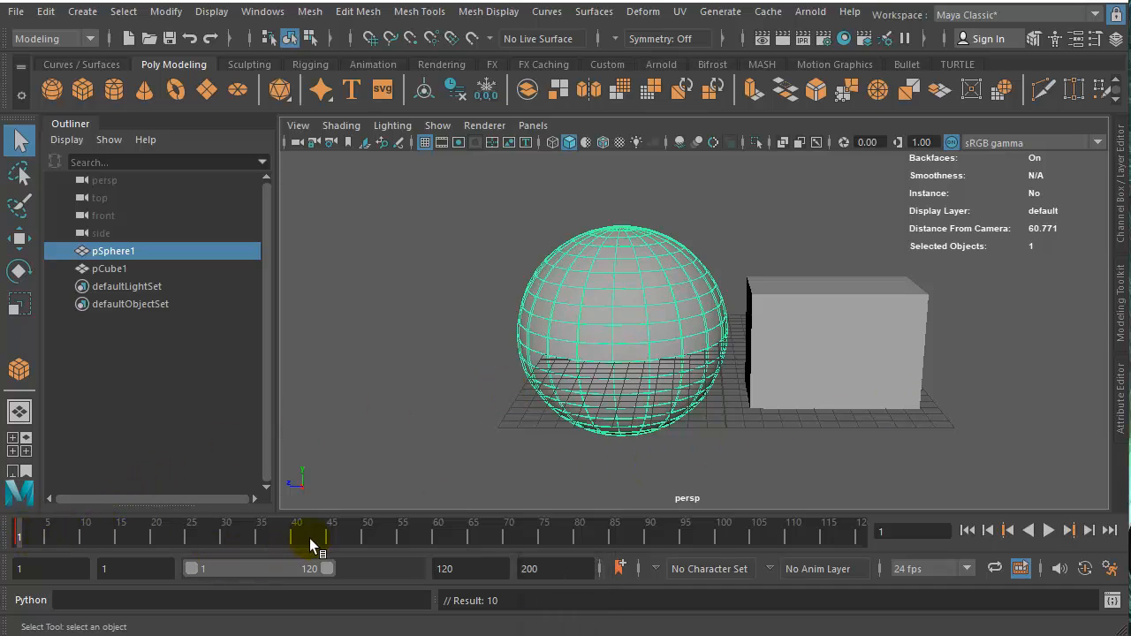
Step: At frame 60, move the sphere along the Z axis away from the cube and set a keyframe
{"action": "left_click_drag", "start_coordinate": [314, 537], "coordinate": [361, 541]}
{"action": "left_click_drag", "start_coordinate": [436, 542], "coordinate": [438, 539]}
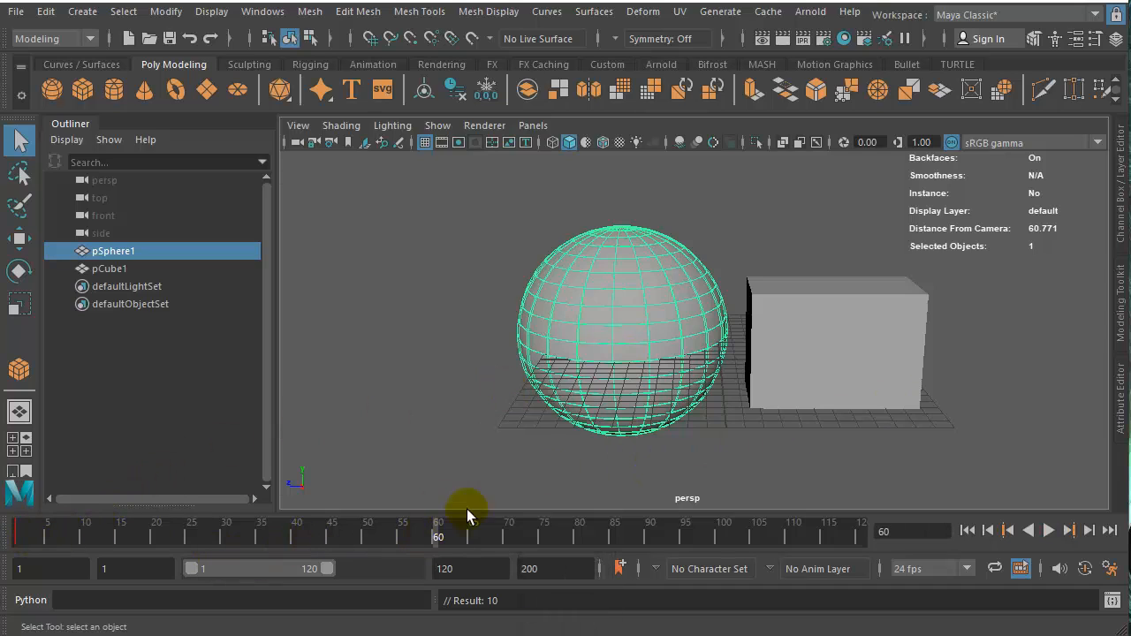
{"action": "left_click", "coordinate": [19, 239]}
{"action": "left_click_drag", "start_coordinate": [533, 332], "coordinate": [360, 341]}
{"action": "key", "text": "s"}
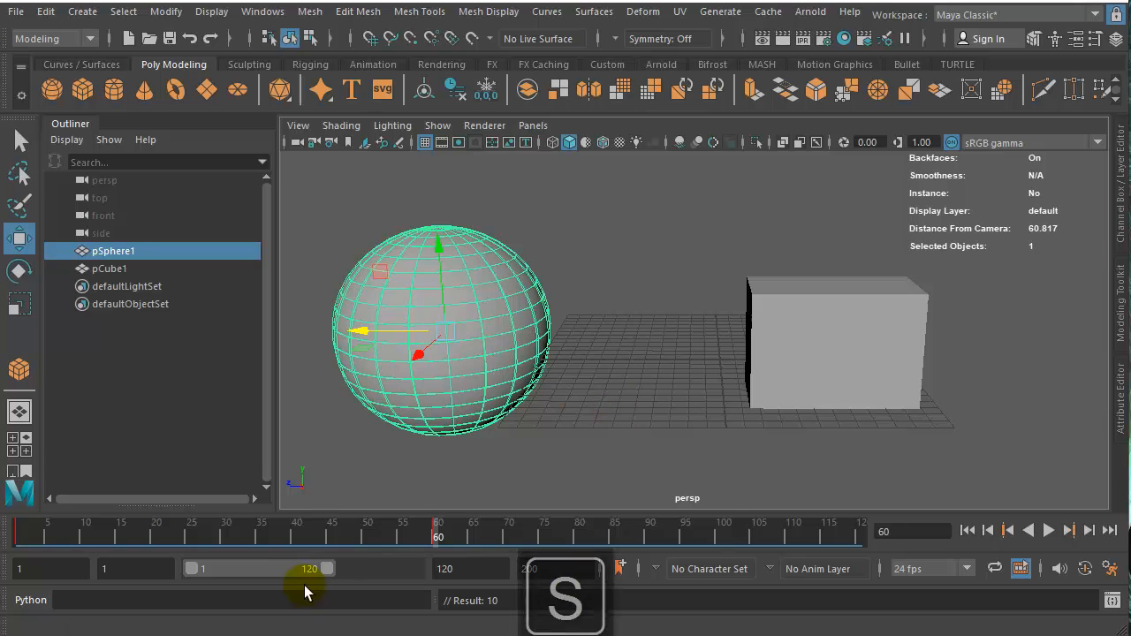
Step: Scrub and play back the sphere's movement, stop the playback and return to frame 1
{"action": "left_click_drag", "start_coordinate": [439, 533], "coordinate": [25, 533]}
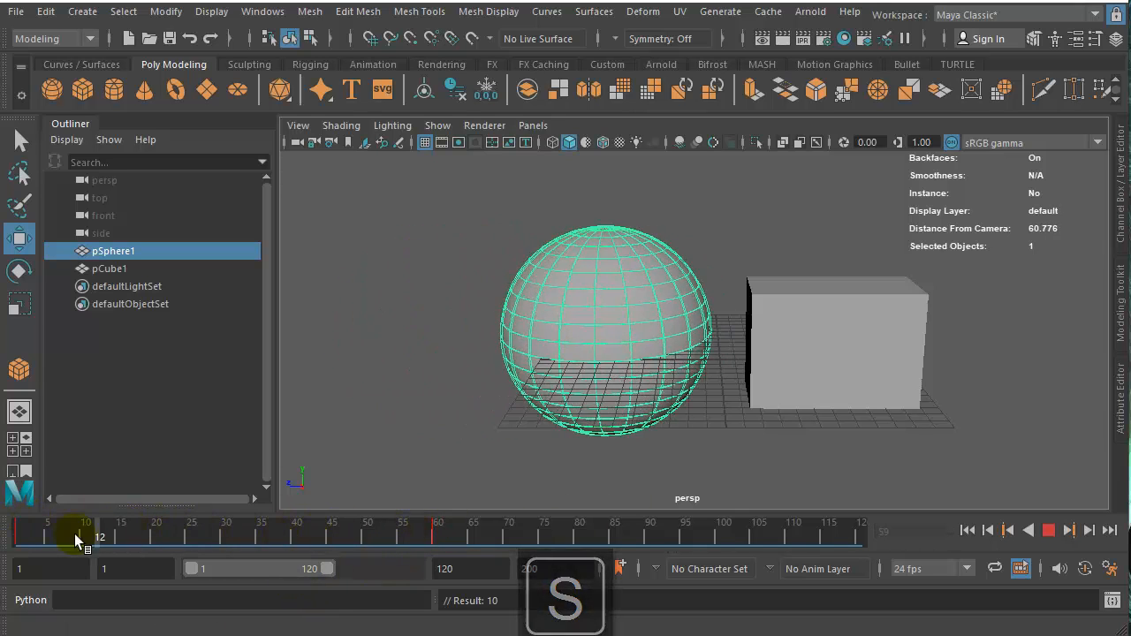
{"action": "left_click", "coordinate": [1048, 531]}
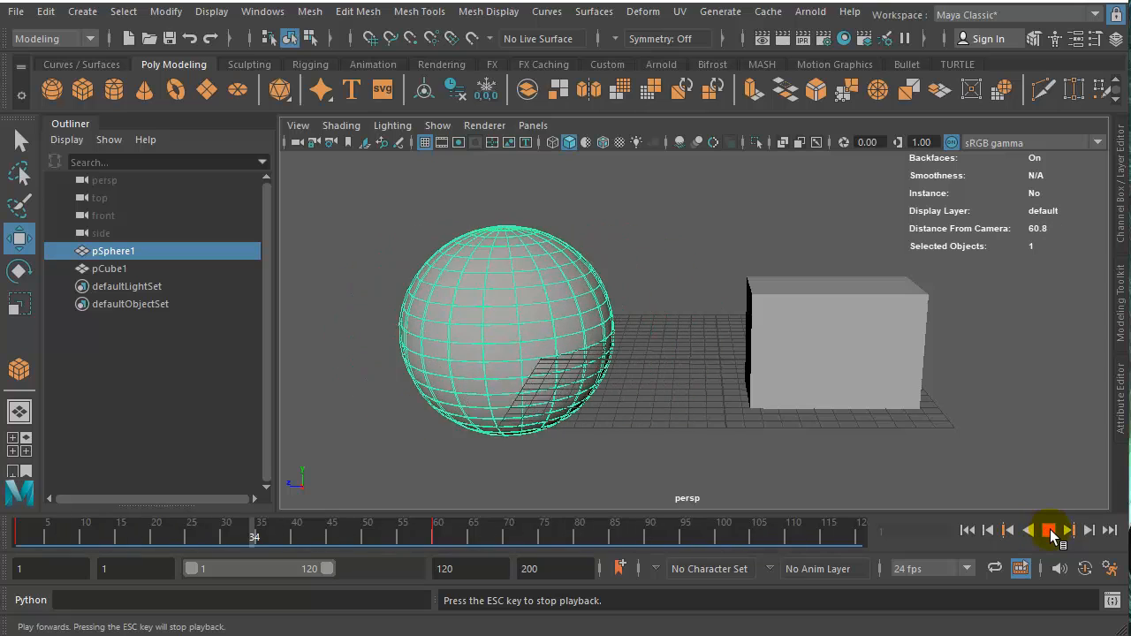
{"action": "left_click", "coordinate": [1049, 530]}
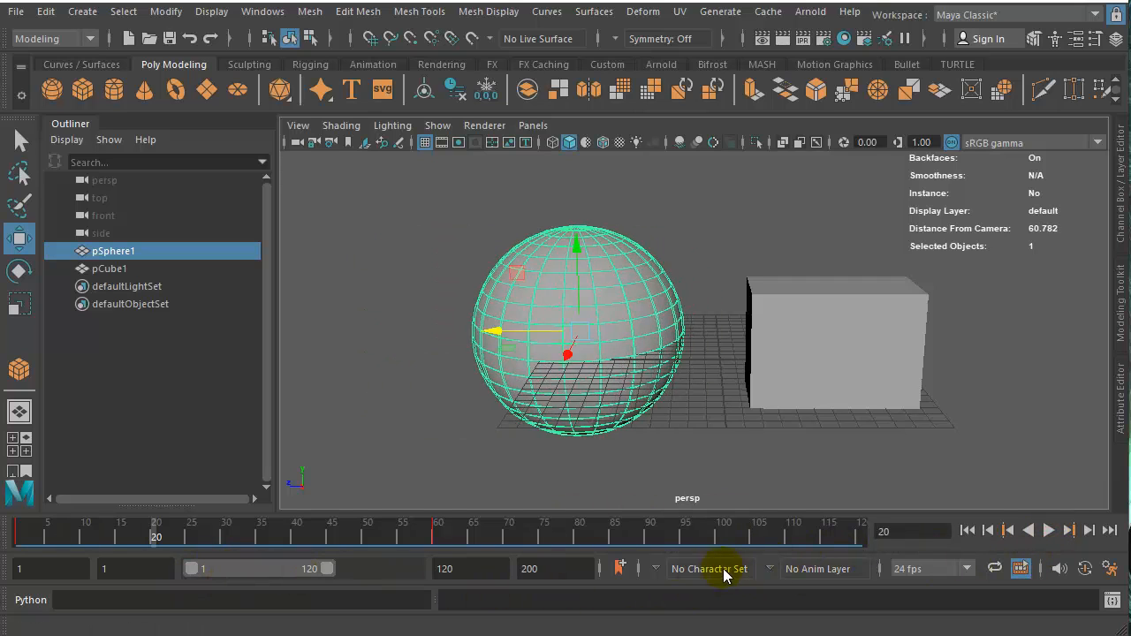
{"action": "left_click_drag", "start_coordinate": [163, 527], "coordinate": [18, 530]}
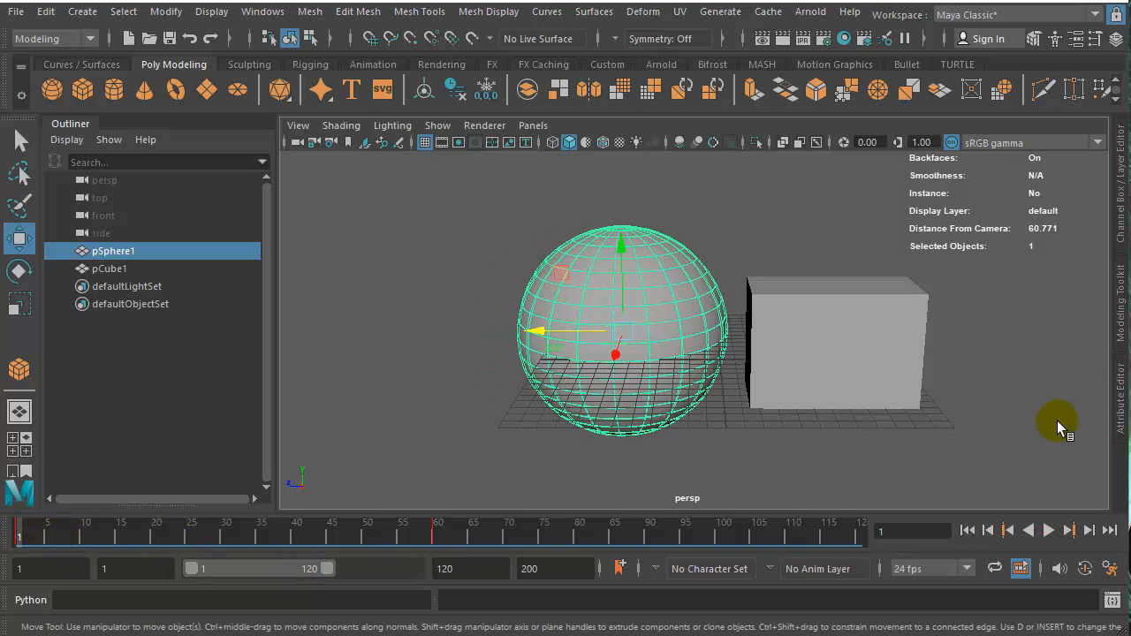
Step: Delete the sphere's keyframes at frame 60 and frame 1
{"action": "left_click", "coordinate": [441, 529]}
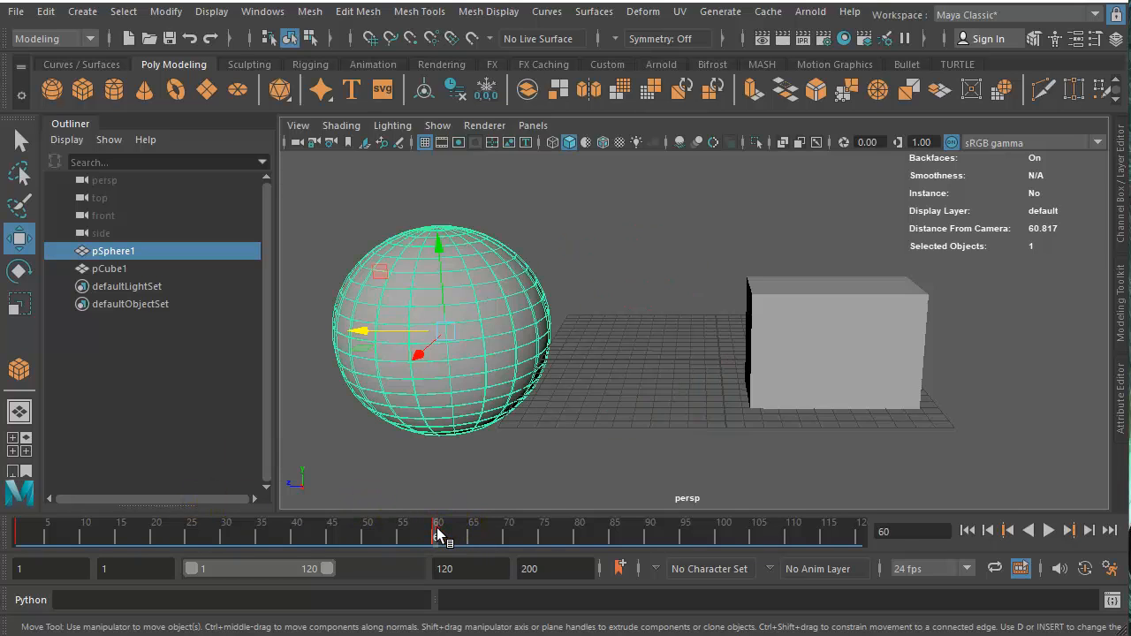
{"action": "right_click", "coordinate": [439, 535]}
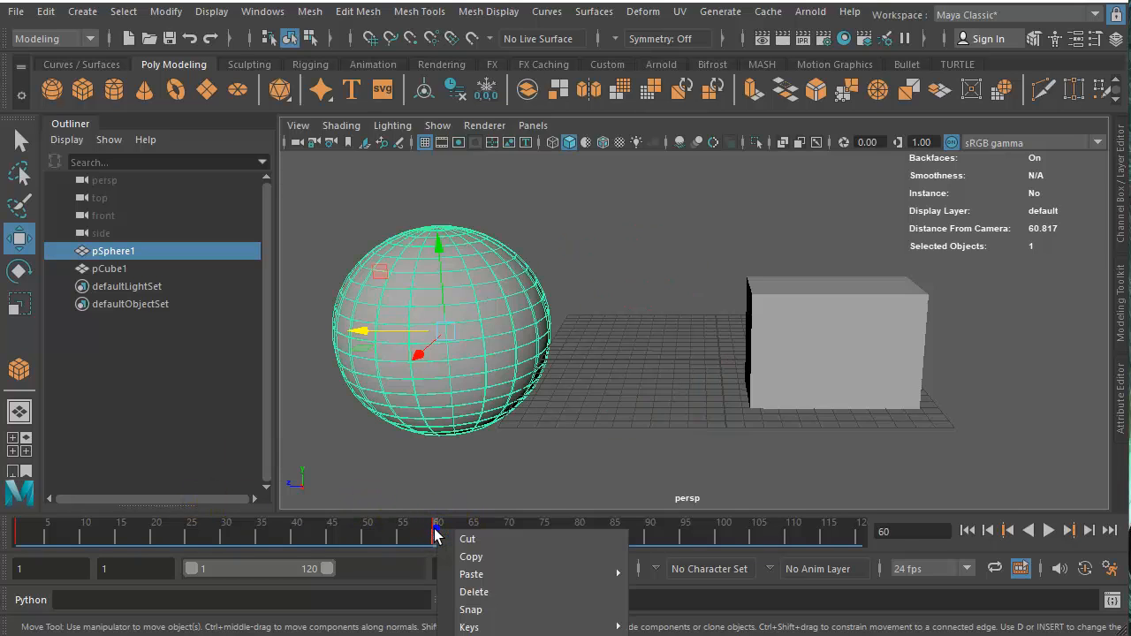
{"action": "left_click", "coordinate": [467, 604]}
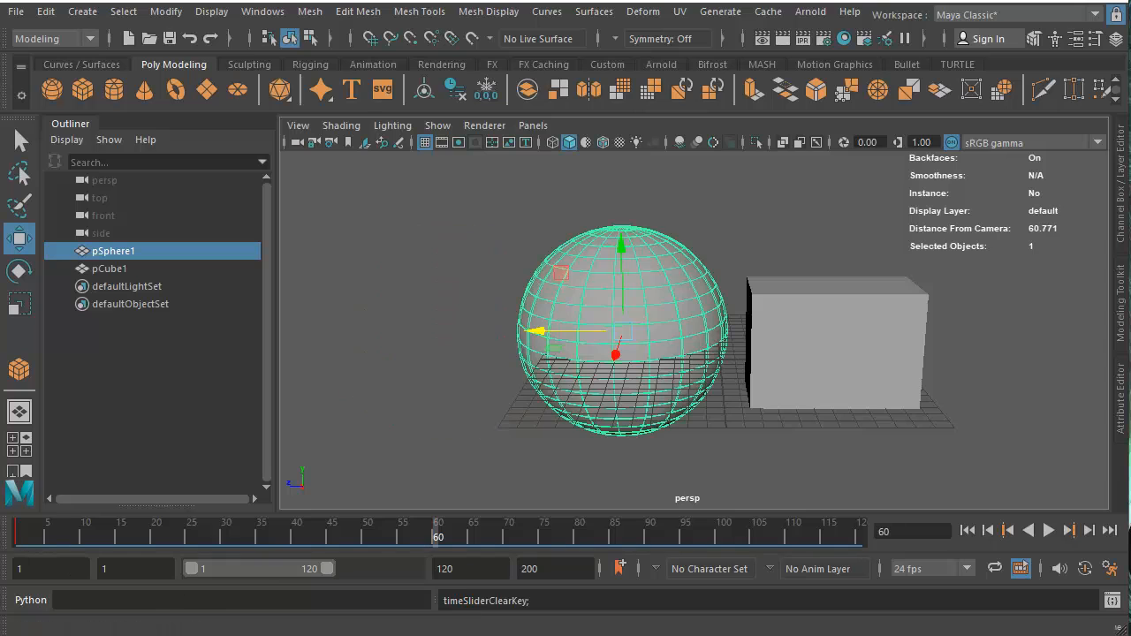
{"action": "right_click", "coordinate": [25, 537]}
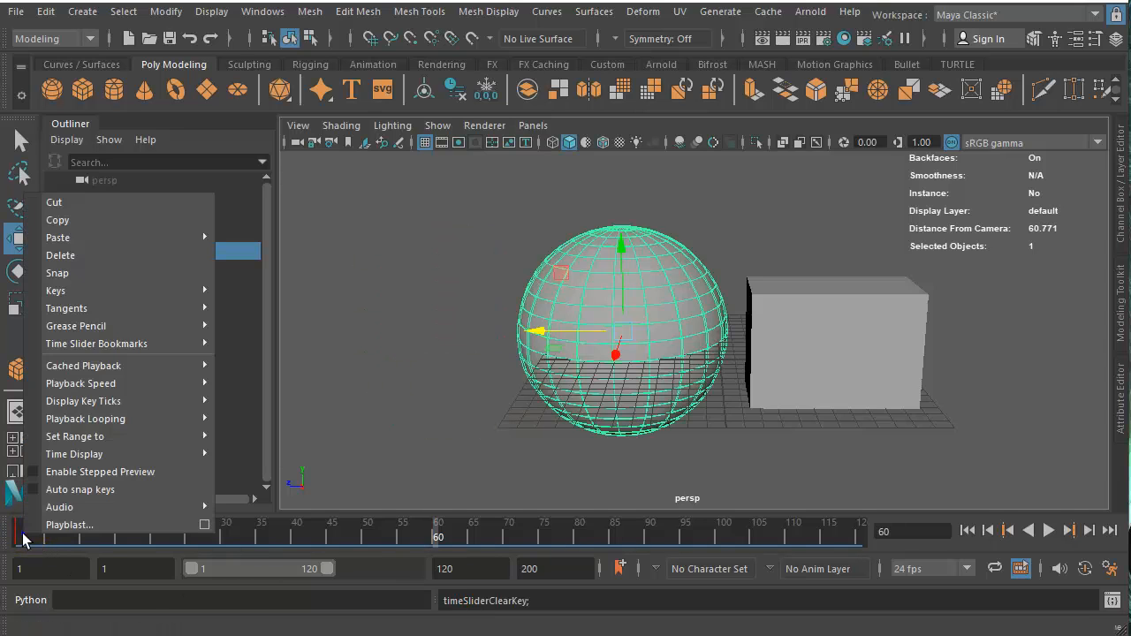
{"action": "left_click", "coordinate": [58, 256]}
{"action": "right_click", "coordinate": [21, 530]}
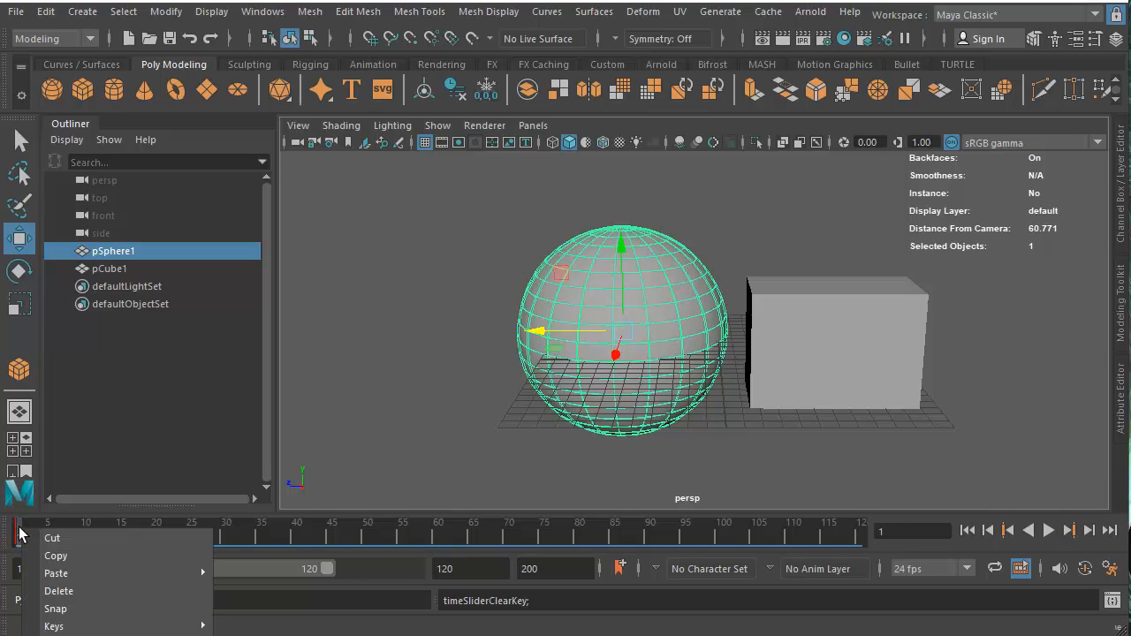
{"action": "left_click", "coordinate": [47, 590]}
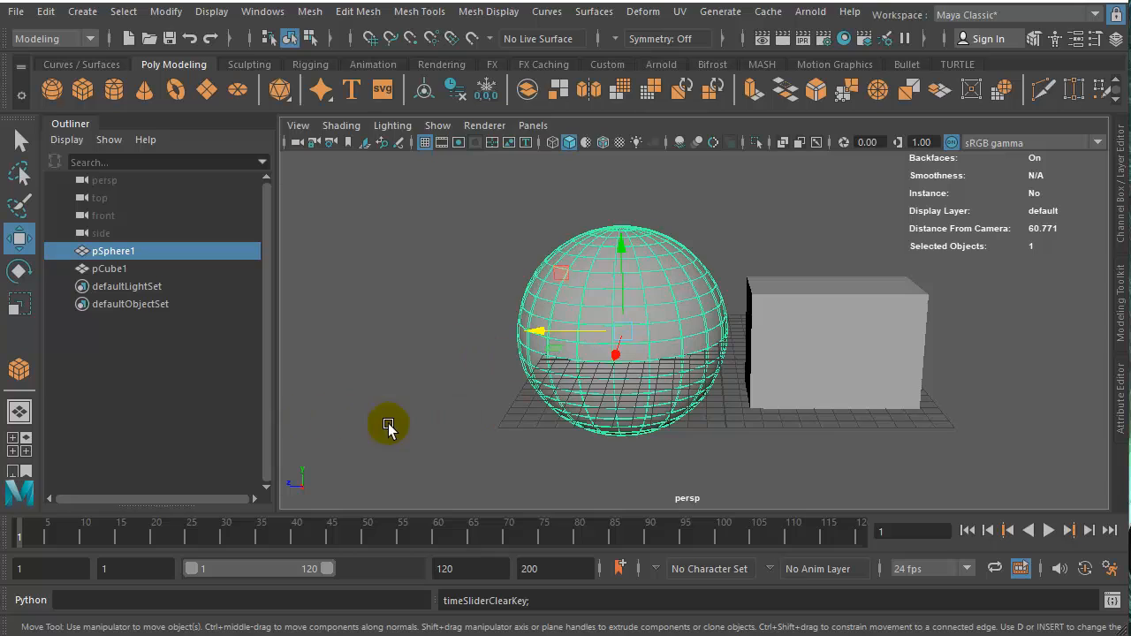
Step: Try moving the sphere along Z, and switch to the Select Tool to alternate between cube and sphere, ending with the cube selected
{"action": "left_click_drag", "start_coordinate": [530, 328], "coordinate": [500, 336]}
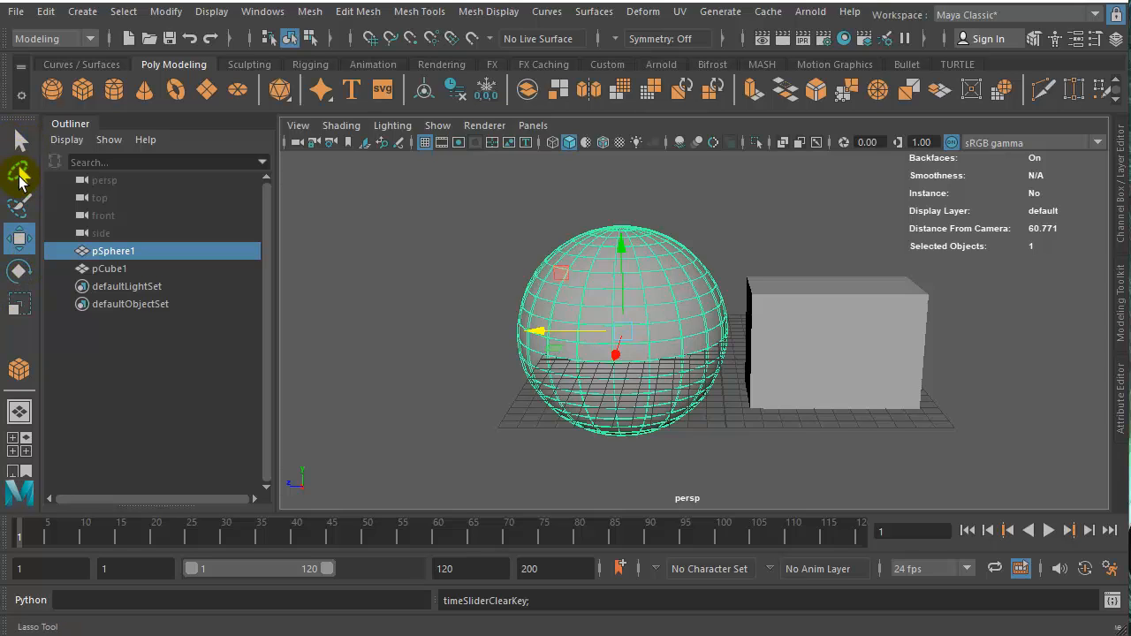
{"action": "left_click", "coordinate": [19, 140]}
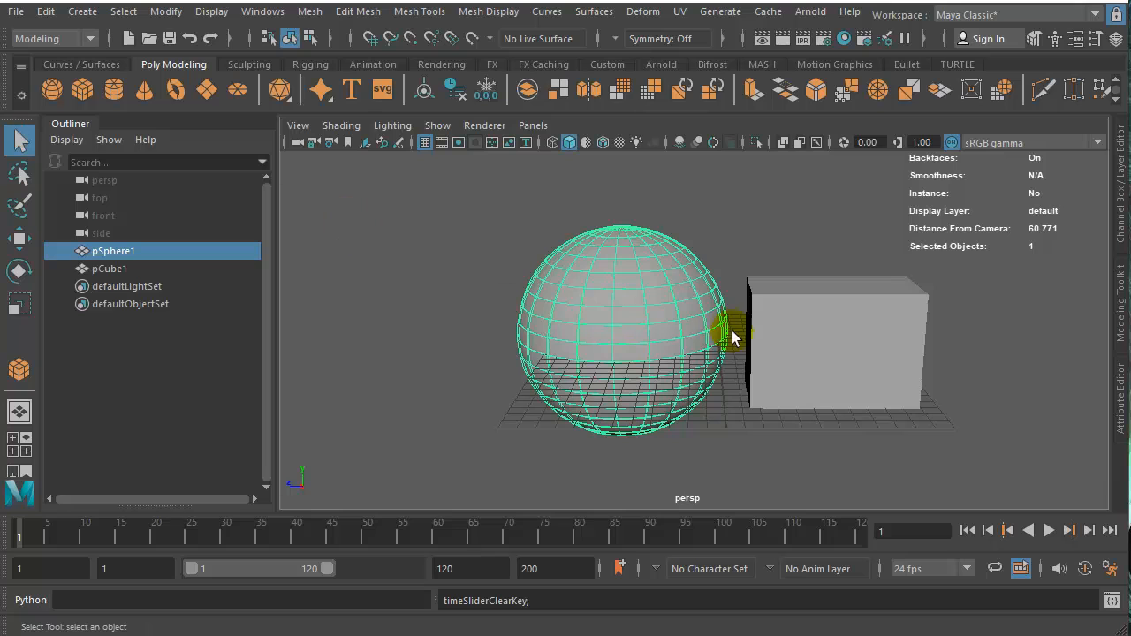
{"action": "left_click", "coordinate": [773, 335]}
{"action": "left_click", "coordinate": [651, 336]}
{"action": "left_click", "coordinate": [786, 344]}
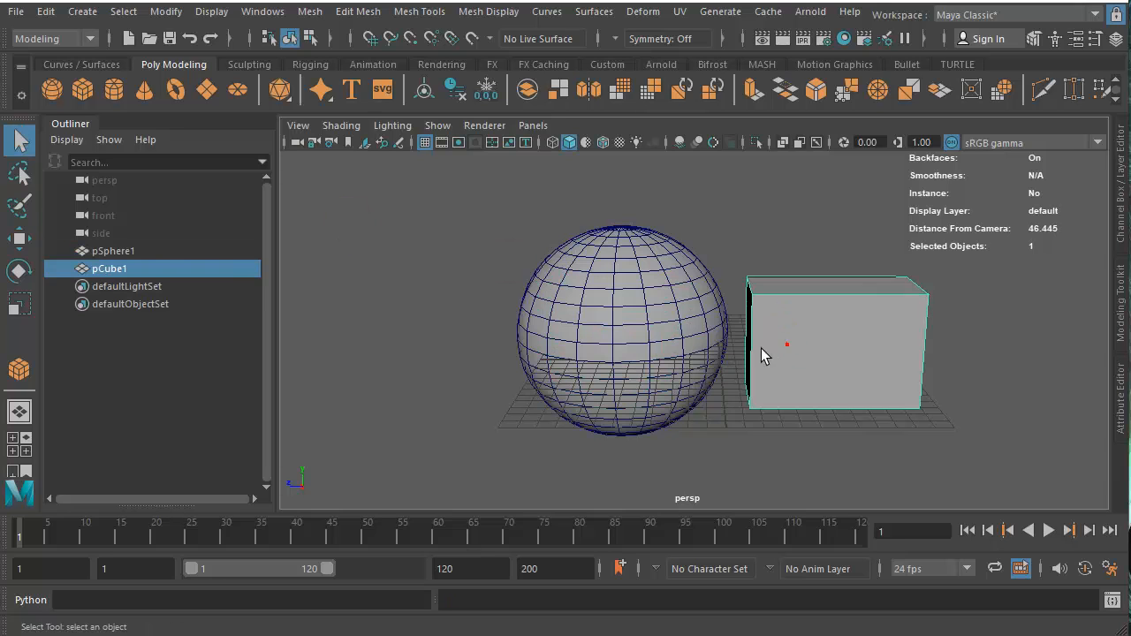
Step: Alternate the selection between the sphere and the cube, clear it, and select the sphere
{"action": "left_click", "coordinate": [653, 343]}
{"action": "left_click", "coordinate": [762, 346]}
{"action": "left_click", "coordinate": [482, 350]}
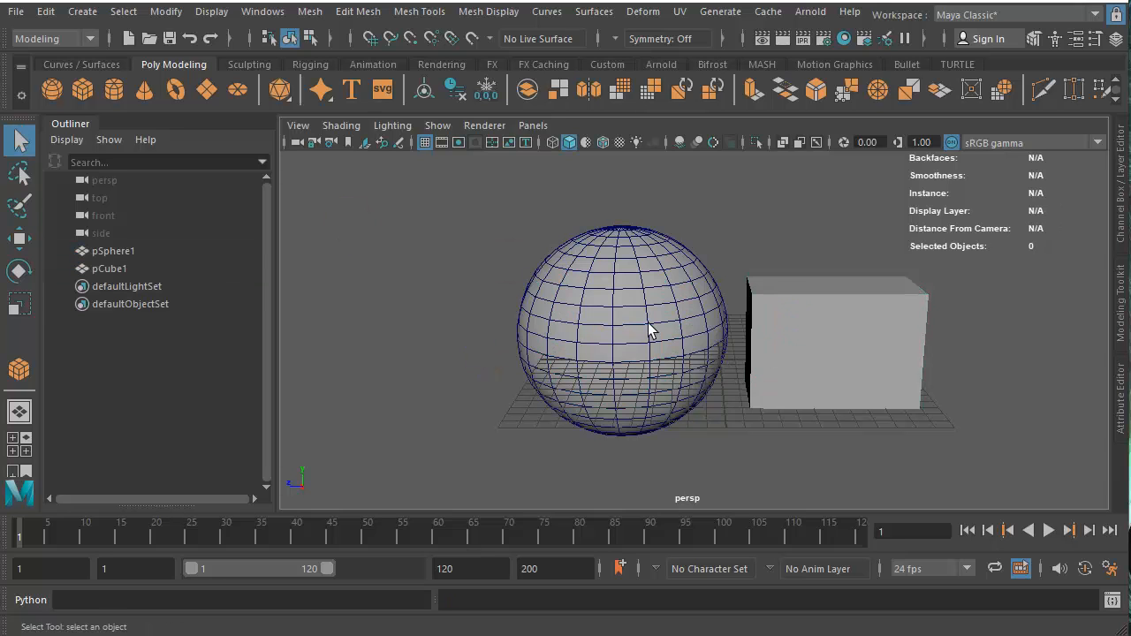
{"action": "left_click", "coordinate": [651, 328]}
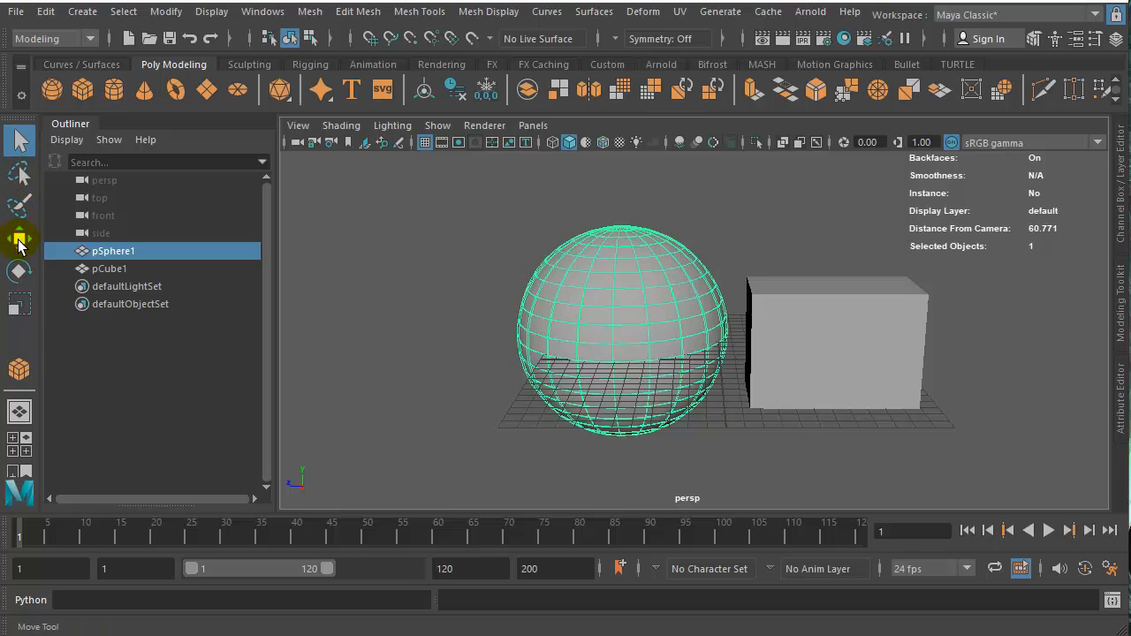
Step: With the Move Tool, move the sphere along single axes, freely and within axis planes, leave it raised beside the cube, and deselect it
{"action": "left_click", "coordinate": [20, 239]}
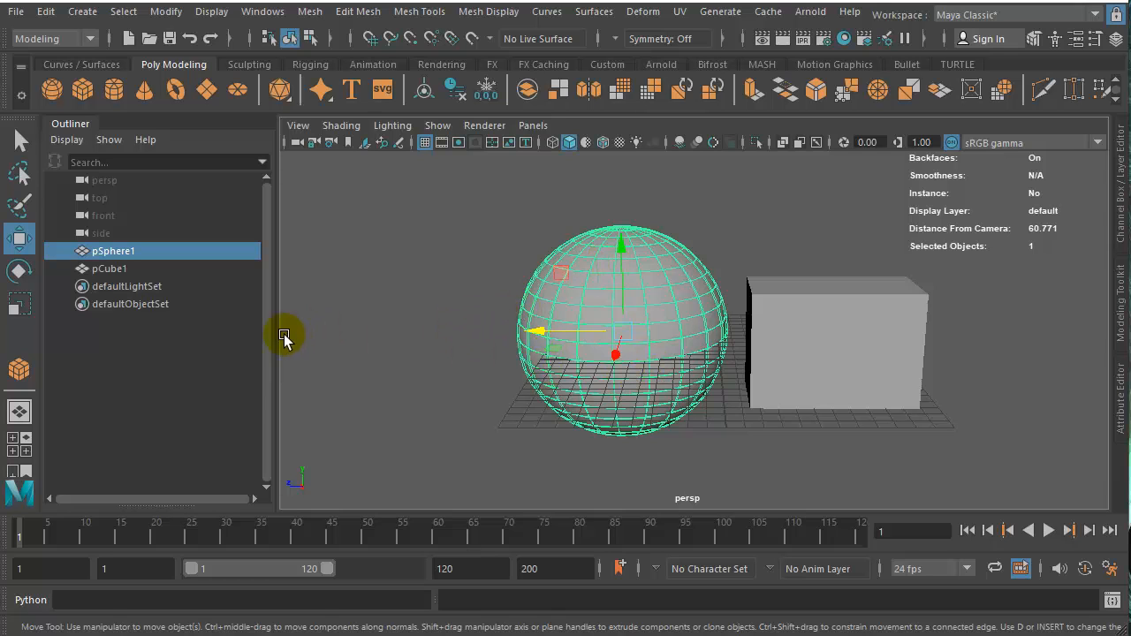
{"action": "mouse_move", "coordinate": [621, 246]}
{"action": "left_mouse_down"}
{"action": "mouse_move", "coordinate": [616, 156]}
{"action": "mouse_move", "coordinate": [609, 283]}
{"action": "mouse_move", "coordinate": [605, 192]}
{"action": "mouse_move", "coordinate": [610, 241]}
{"action": "left_mouse_up"}
{"action": "left_click_drag", "start_coordinate": [534, 324], "coordinate": [440, 347]}
{"action": "left_click_drag", "start_coordinate": [525, 357], "coordinate": [597, 329]}
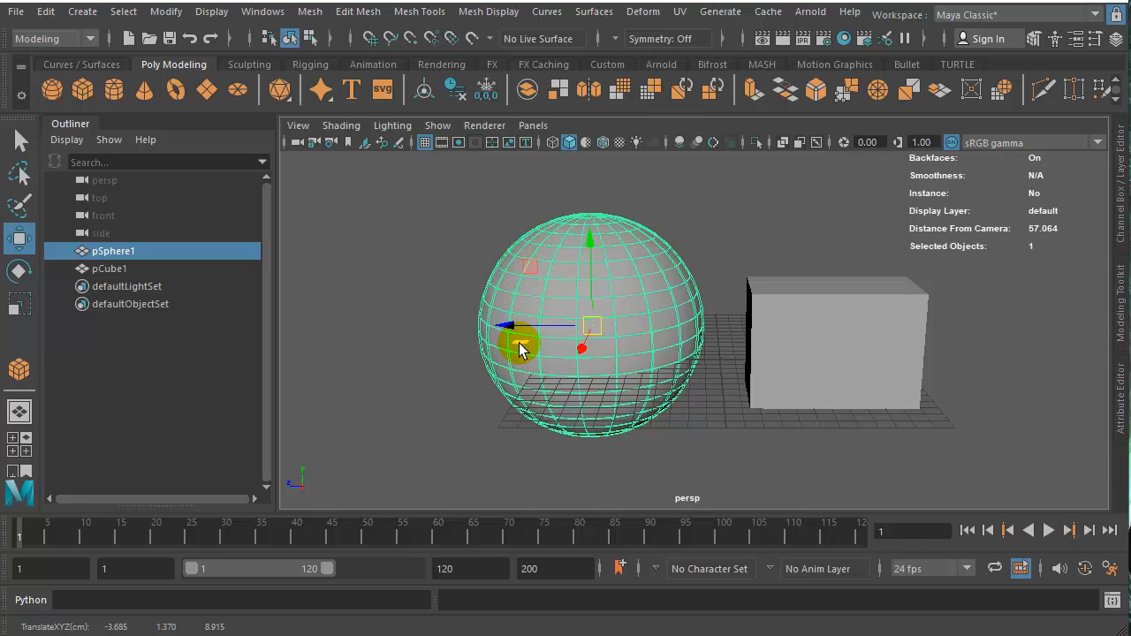
{"action": "left_click_drag", "start_coordinate": [519, 350], "coordinate": [559, 367]}
{"action": "left_click_drag", "start_coordinate": [565, 298], "coordinate": [570, 242]}
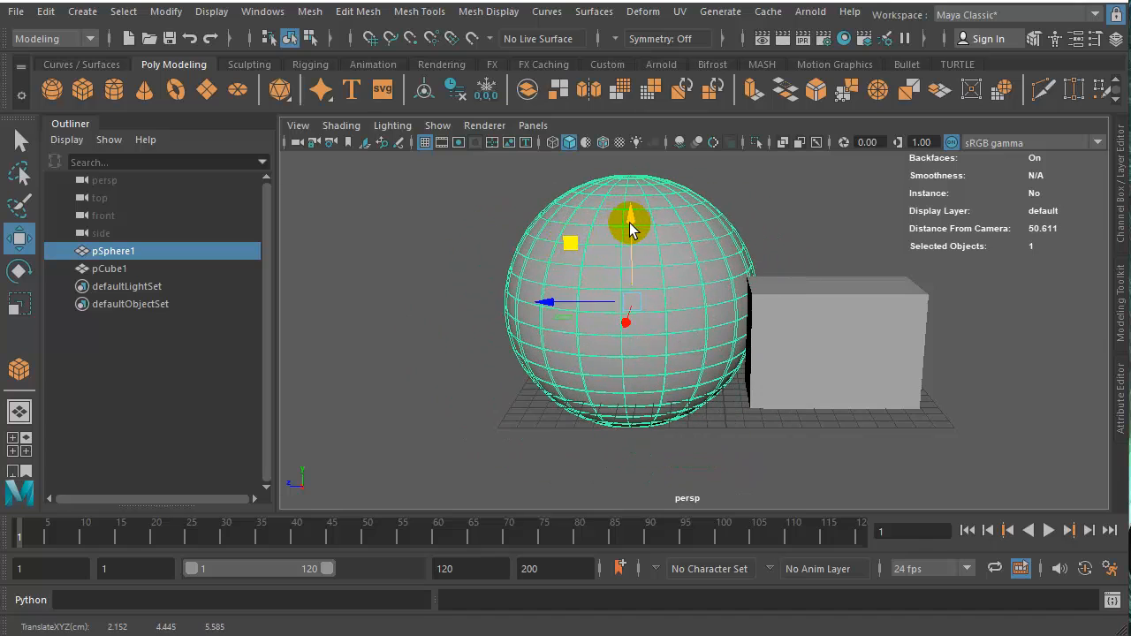
{"action": "mouse_move", "coordinate": [630, 207]}
{"action": "left_mouse_down"}
{"action": "mouse_move", "coordinate": [636, 247]}
{"action": "mouse_move", "coordinate": [629, 192]}
{"action": "left_mouse_up"}
{"action": "mouse_move", "coordinate": [553, 284]}
{"action": "left_mouse_down"}
{"action": "mouse_move", "coordinate": [513, 285]}
{"action": "mouse_move", "coordinate": [593, 291]}
{"action": "mouse_move", "coordinate": [548, 284]}
{"action": "left_mouse_up"}
{"action": "left_click_drag", "start_coordinate": [566, 227], "coordinate": [560, 303]}
{"action": "left_click", "coordinate": [447, 333]}
{"action": "left_click", "coordinate": [11, 242]}
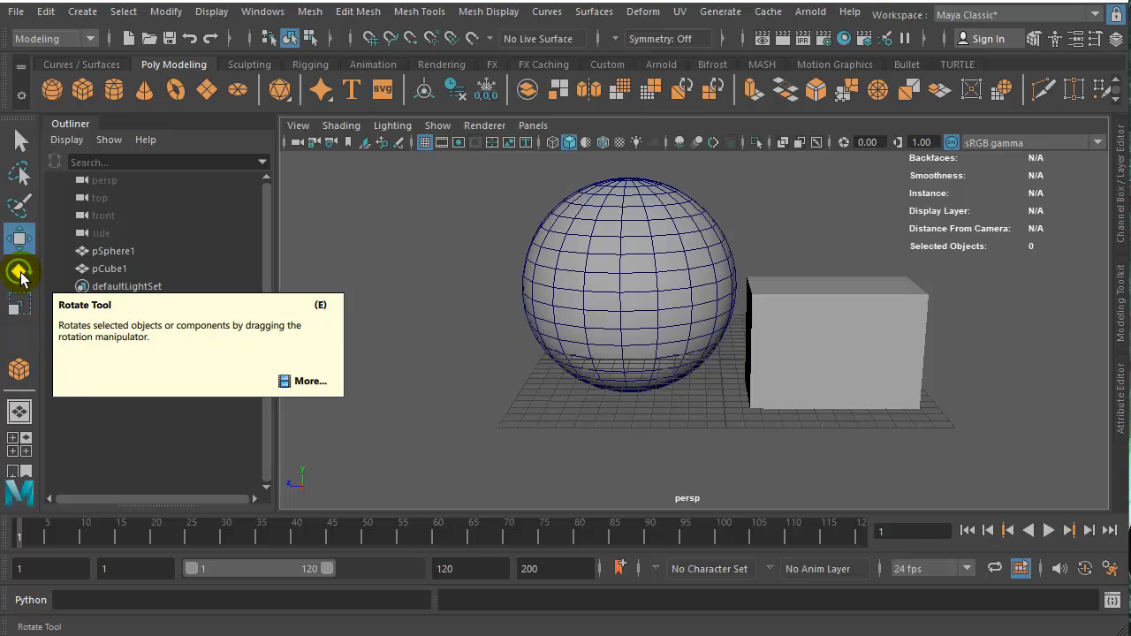
Step: Select the sphere with the Rotate Tool and try turning it with the outer rotation ring
{"action": "left_click", "coordinate": [20, 273]}
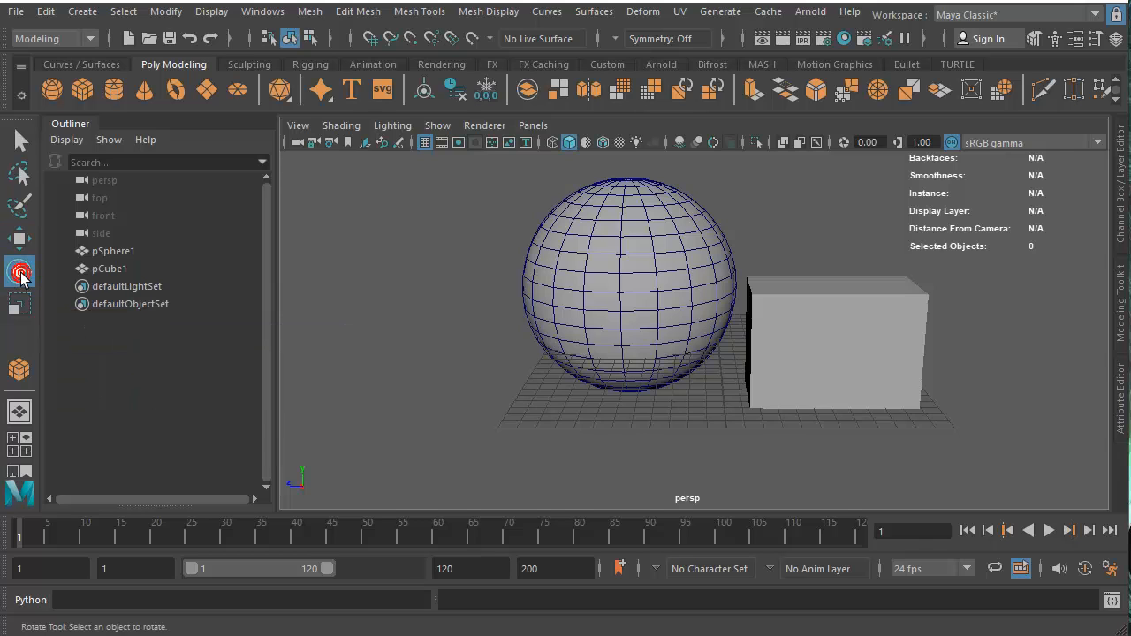
{"action": "left_click", "coordinate": [571, 265]}
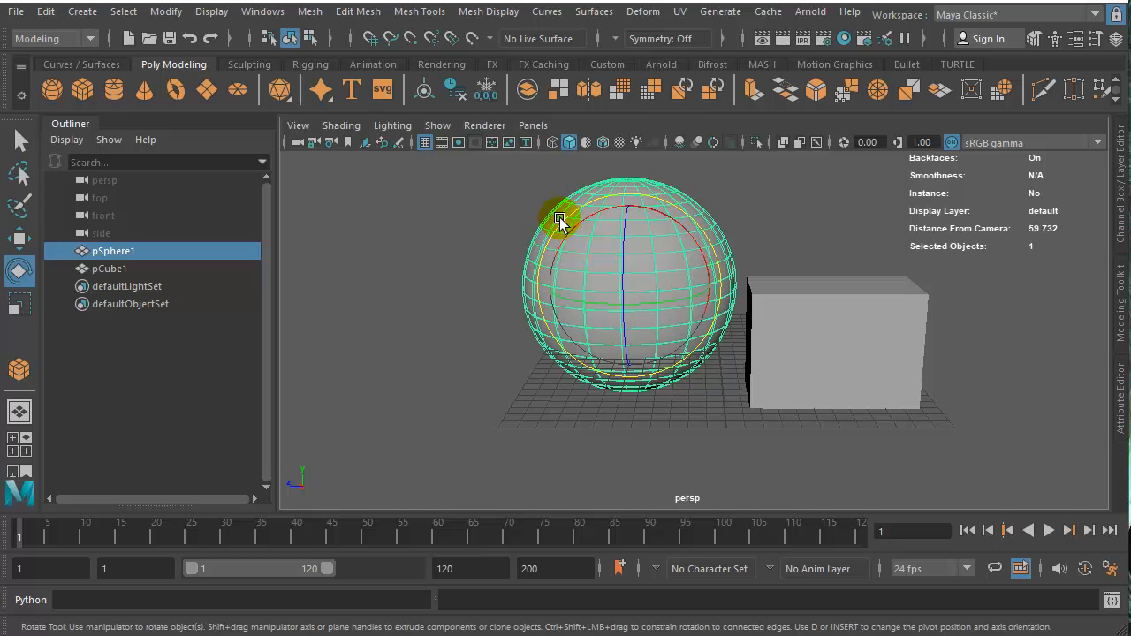
{"action": "left_click_drag", "start_coordinate": [537, 249], "coordinate": [531, 257]}
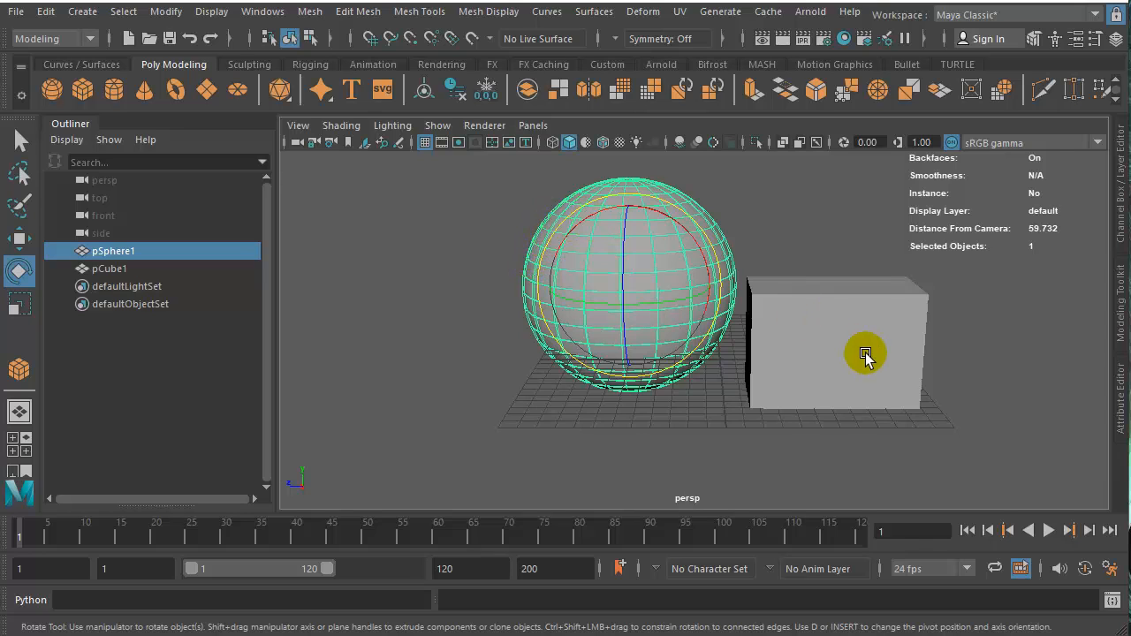
Step: Select the cube and rotate it around several axes and freely, leaving it slightly tilted
{"action": "left_click", "coordinate": [792, 356]}
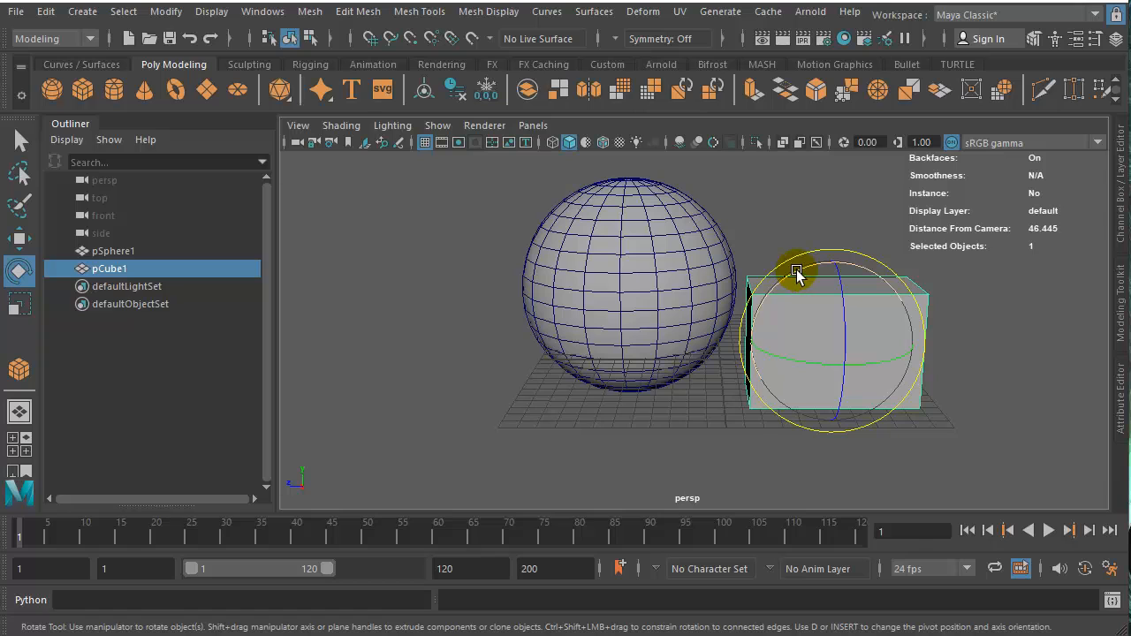
{"action": "left_click_drag", "start_coordinate": [802, 265], "coordinate": [833, 308]}
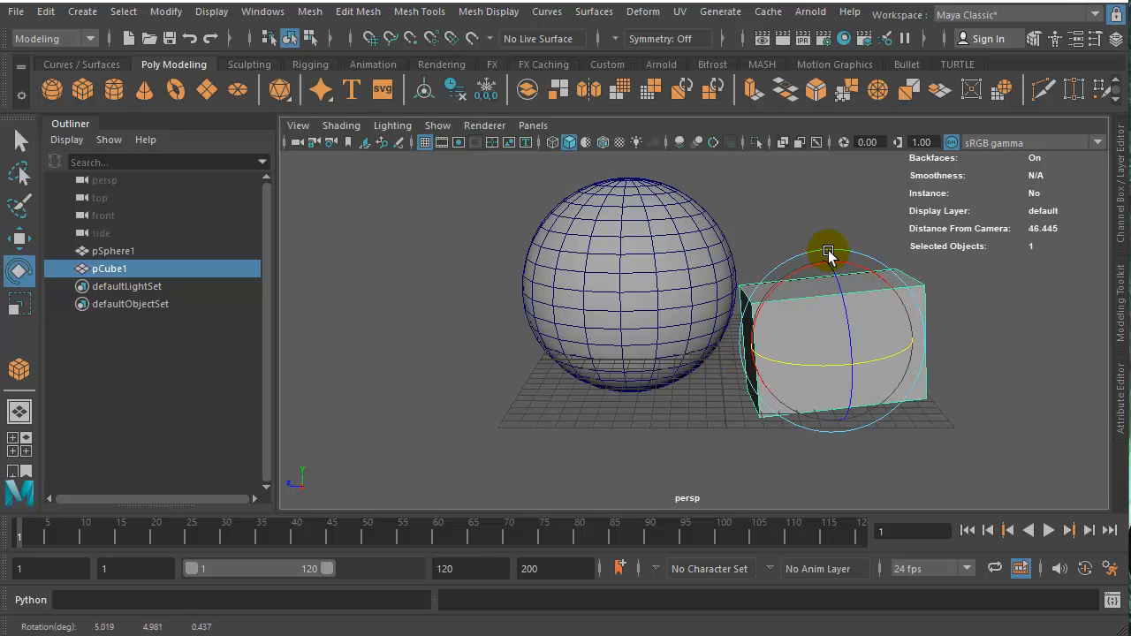
{"action": "left_click_drag", "start_coordinate": [837, 333], "coordinate": [872, 311]}
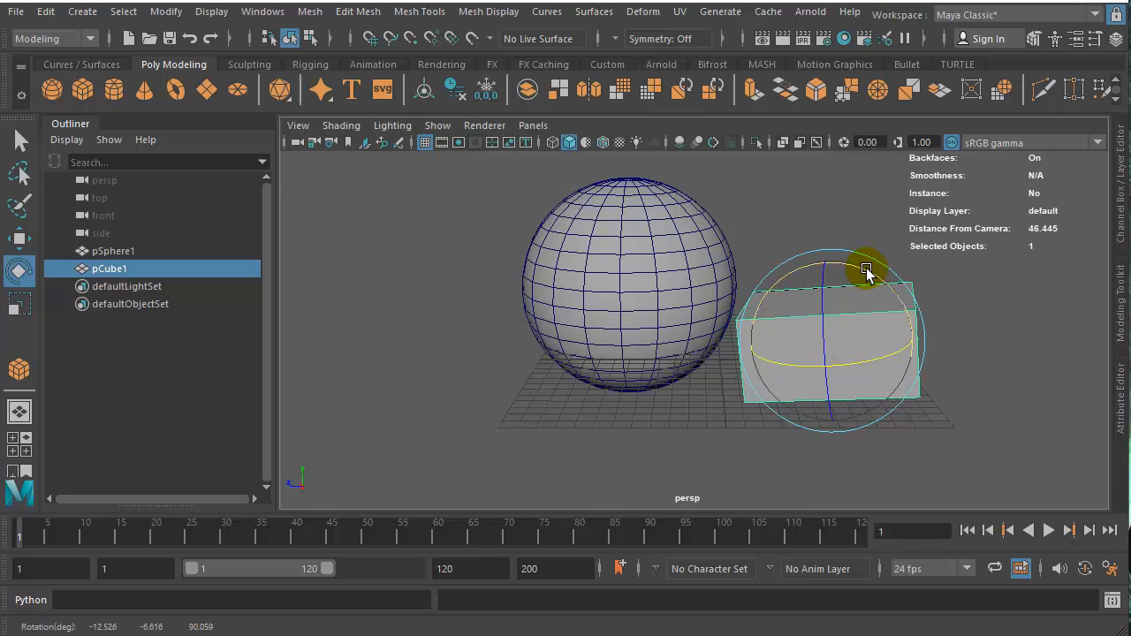
{"action": "left_click_drag", "start_coordinate": [868, 270], "coordinate": [823, 334]}
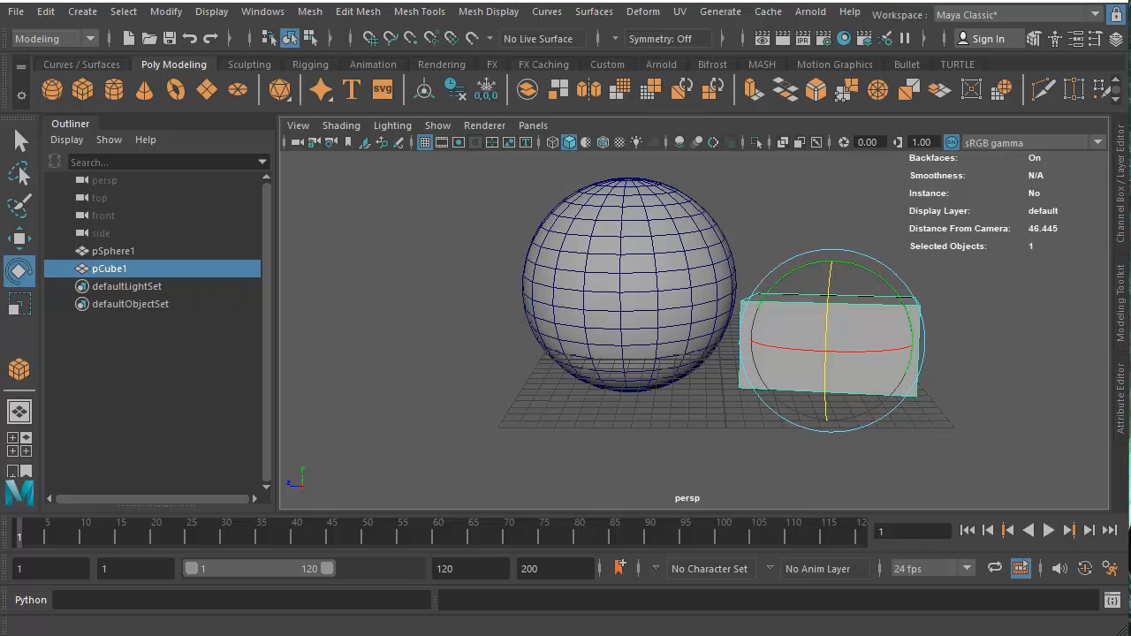
Step: Compare the Scale and Move manipulators on the cube, and scale it to about 2 along X and 1.58 along Z
{"action": "left_click", "coordinate": [20, 305]}
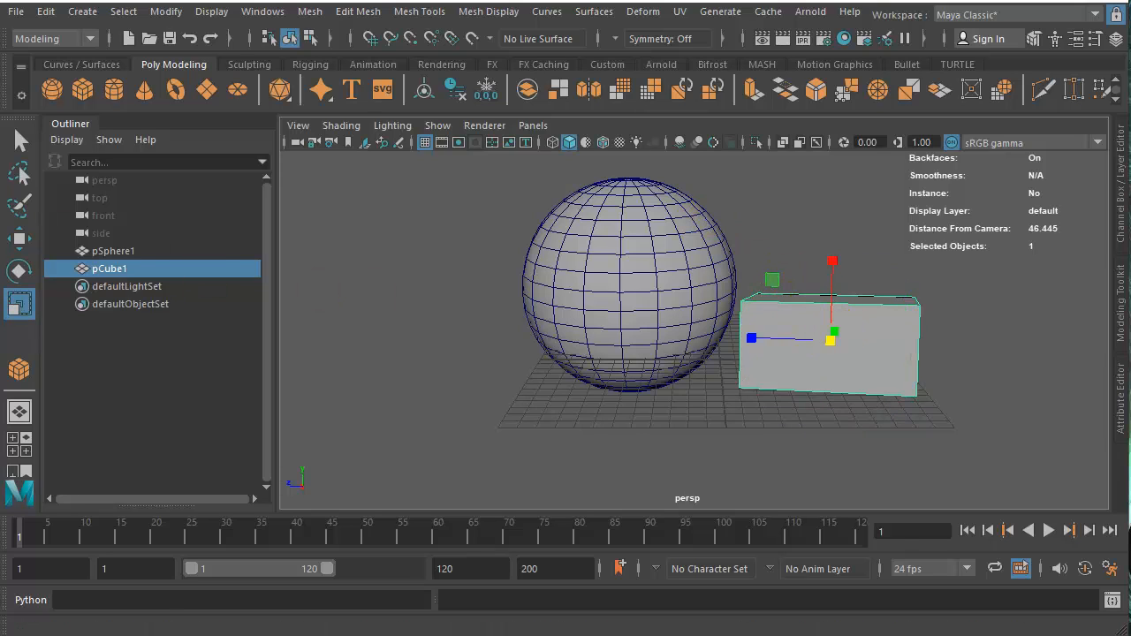
{"action": "left_click", "coordinate": [13, 239]}
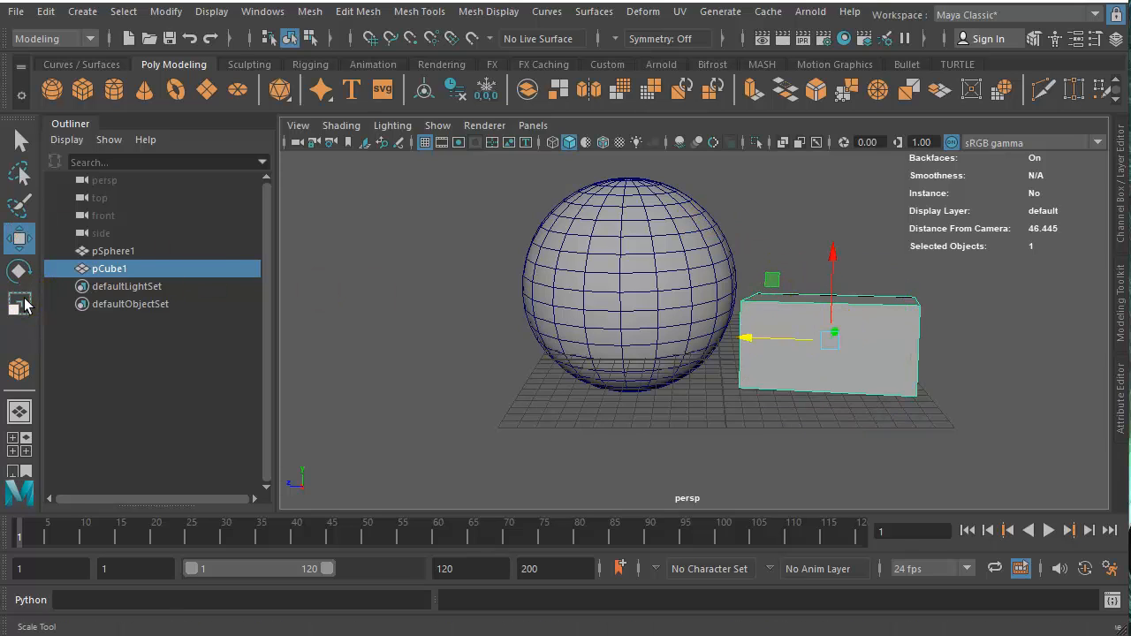
{"action": "left_click", "coordinate": [21, 304]}
{"action": "left_click", "coordinate": [18, 238]}
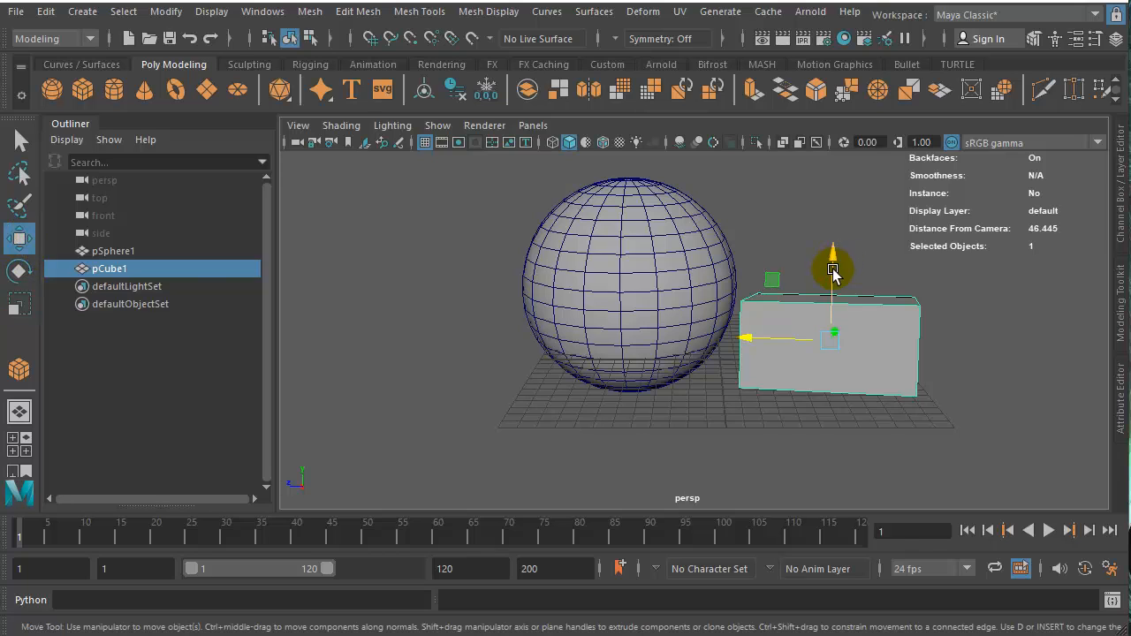
{"action": "left_click", "coordinate": [19, 305]}
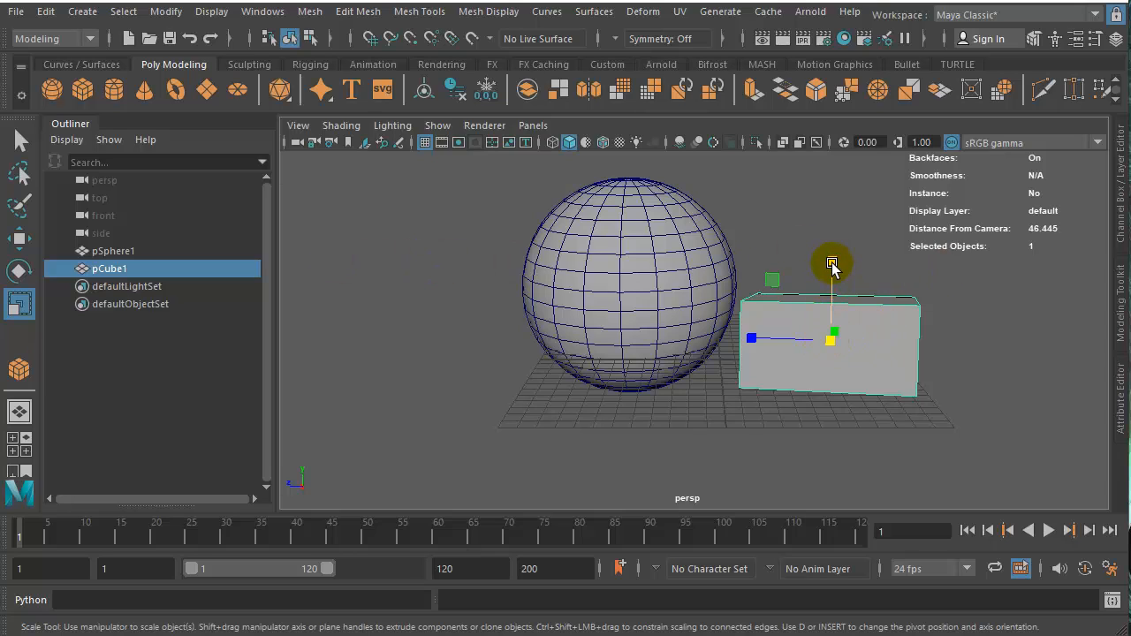
{"action": "left_click_drag", "start_coordinate": [831, 261], "coordinate": [827, 185]}
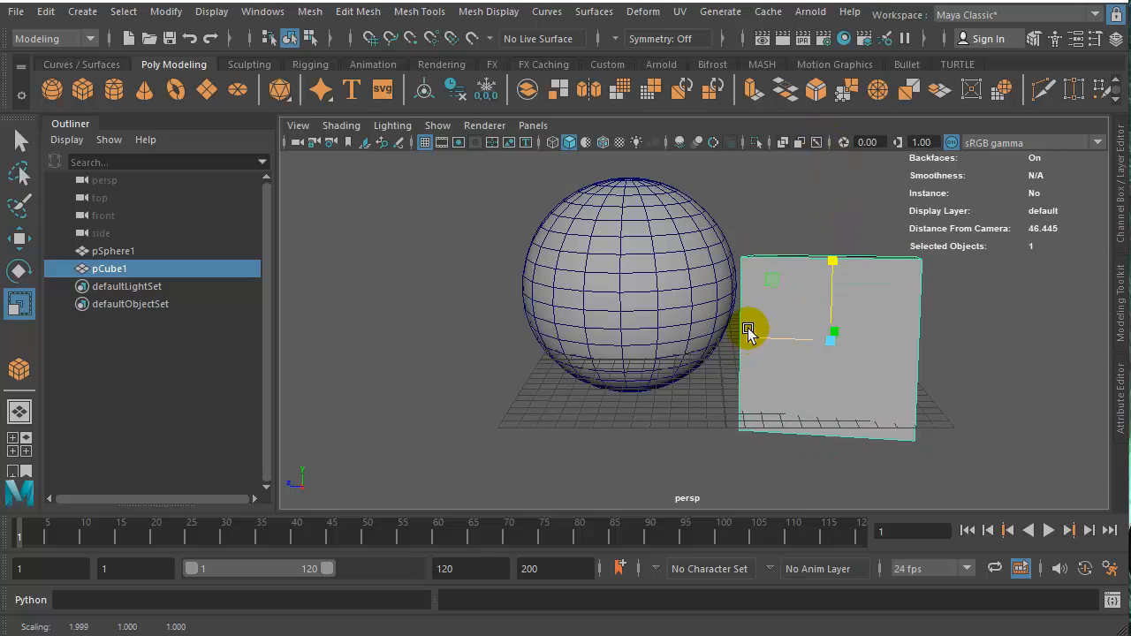
{"action": "left_click_drag", "start_coordinate": [750, 334], "coordinate": [786, 343]}
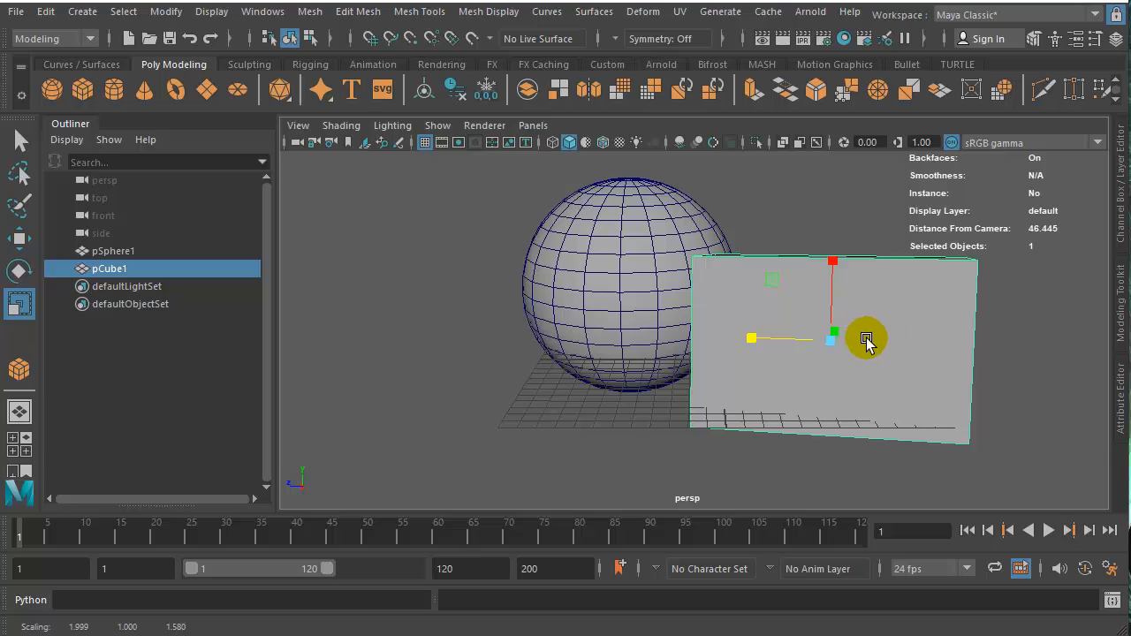
Step: Scale the cube to about 1.98 along Y and resize it further with the two-axis plane handles
{"action": "left_click_drag", "start_coordinate": [866, 335], "coordinate": [783, 397], "text": "alt"}
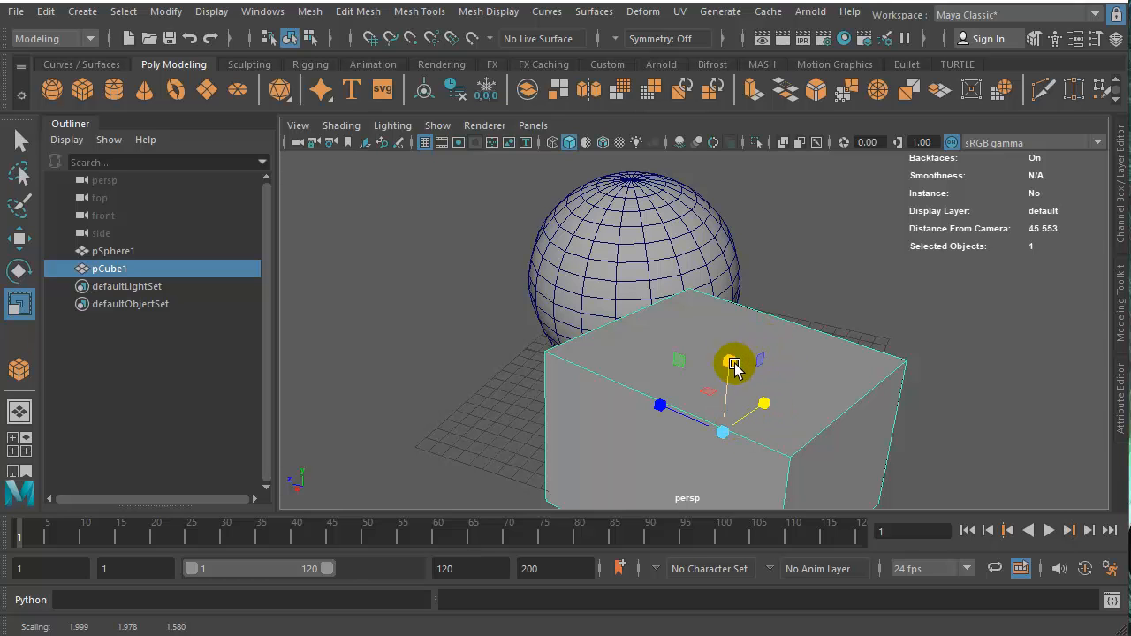
{"action": "left_click_drag", "start_coordinate": [680, 362], "coordinate": [668, 343]}
{"action": "left_click_drag", "start_coordinate": [761, 371], "coordinate": [673, 502]}
Step: Scale the cube down uniformly on all axes, leaving it narrower than the sphere
{"action": "scroll", "coordinate": [786, 254], "scroll_direction": "down", "scroll_amount": 7}
{"action": "scroll", "coordinate": [759, 298], "scroll_direction": "up", "scroll_amount": 3}
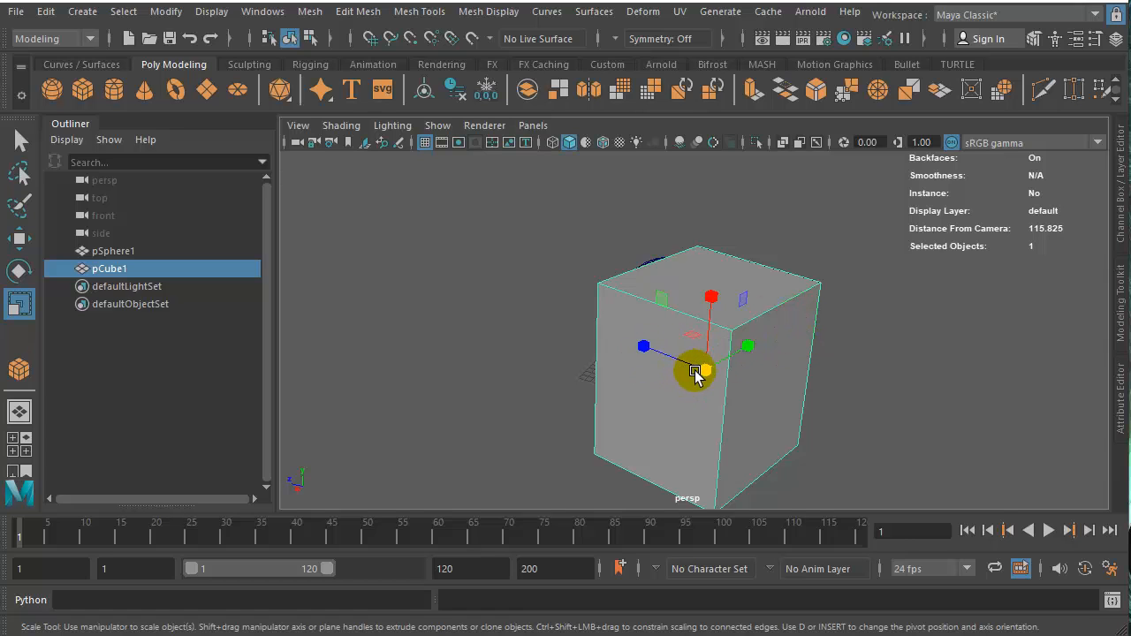
{"action": "left_click_drag", "start_coordinate": [689, 378], "coordinate": [775, 333], "text": "alt"}
{"action": "left_click_drag", "start_coordinate": [737, 371], "coordinate": [677, 432], "text": "alt"}
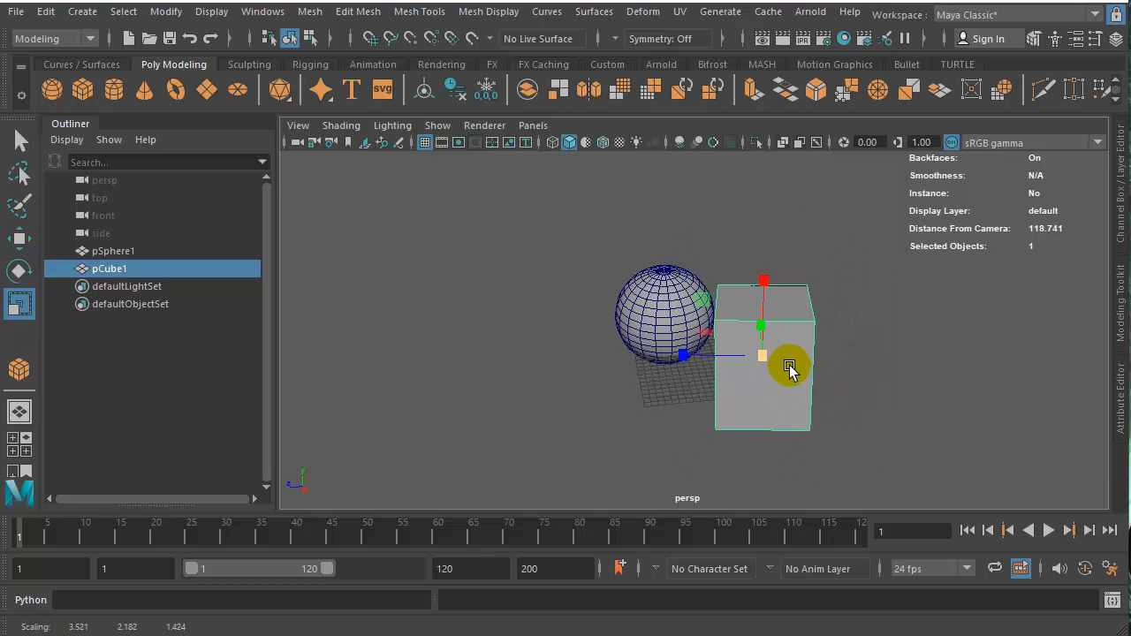
{"action": "left_click_drag", "start_coordinate": [765, 354], "coordinate": [626, 358]}
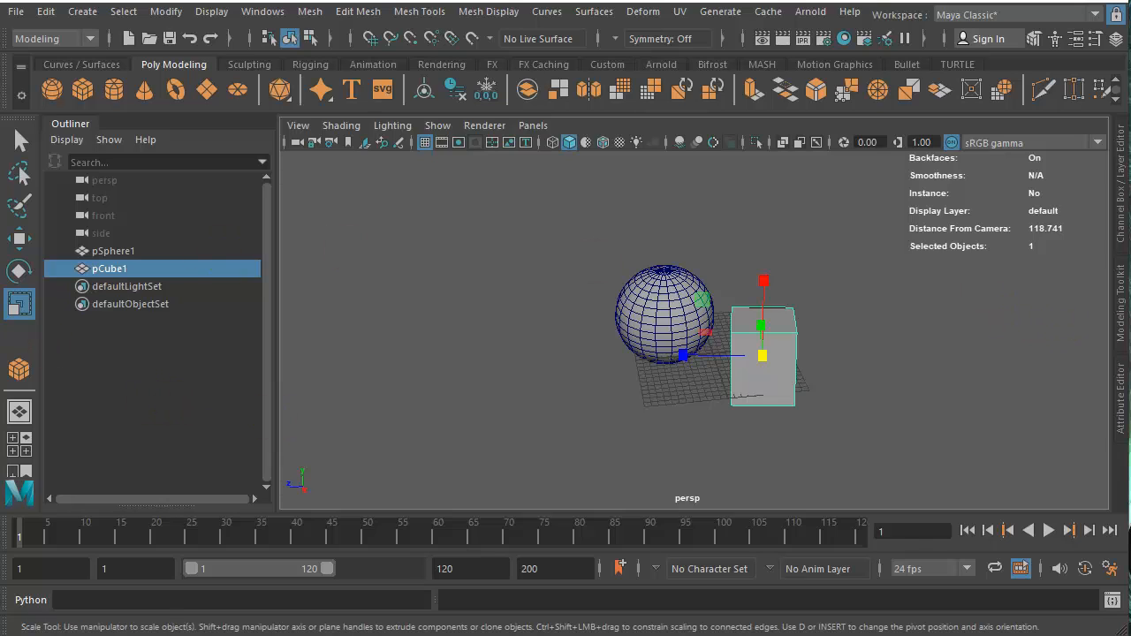
Step: Select the sphere and cycle through the Select, Move, Rotate and Scale tools, ending on the Scale Tool
{"action": "left_click", "coordinate": [661, 314]}
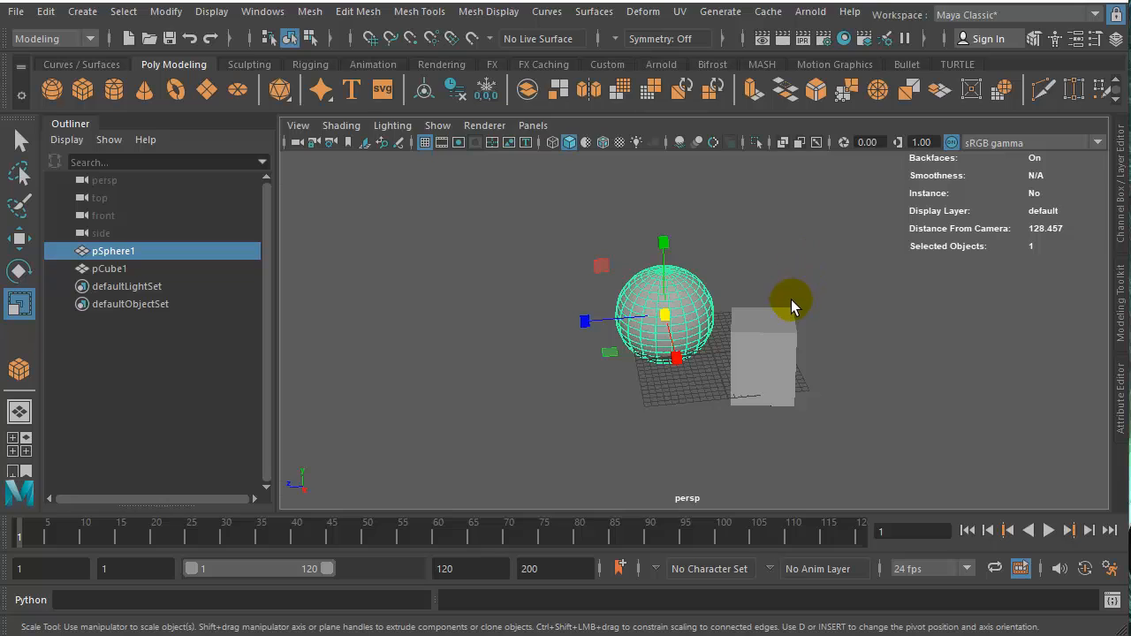
{"action": "key", "text": "q"}
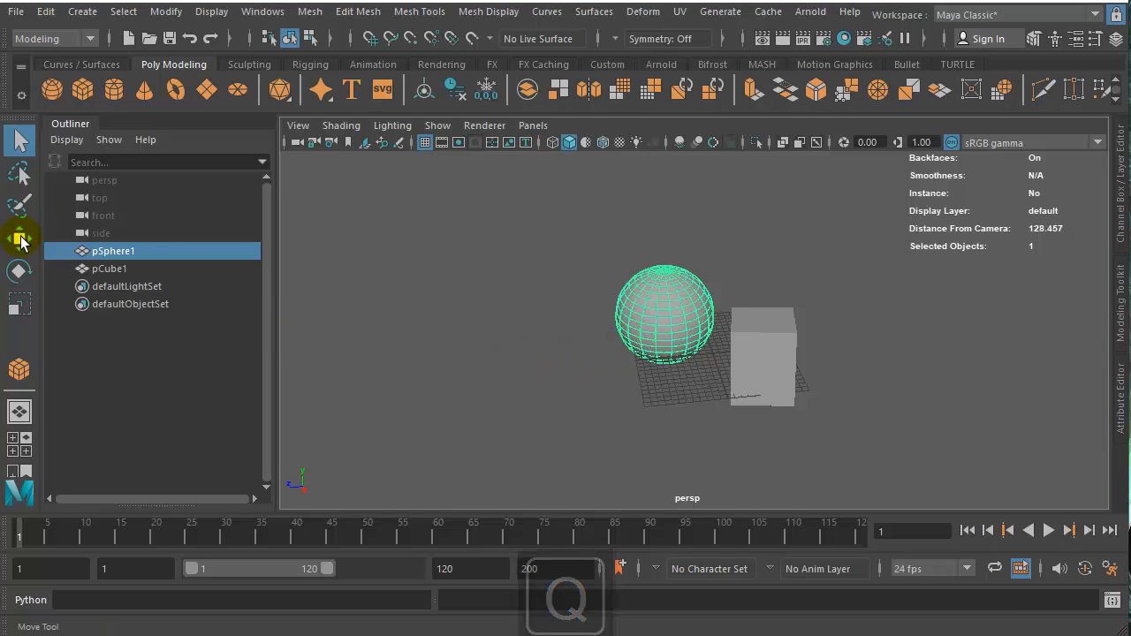
{"action": "key", "text": "w"}
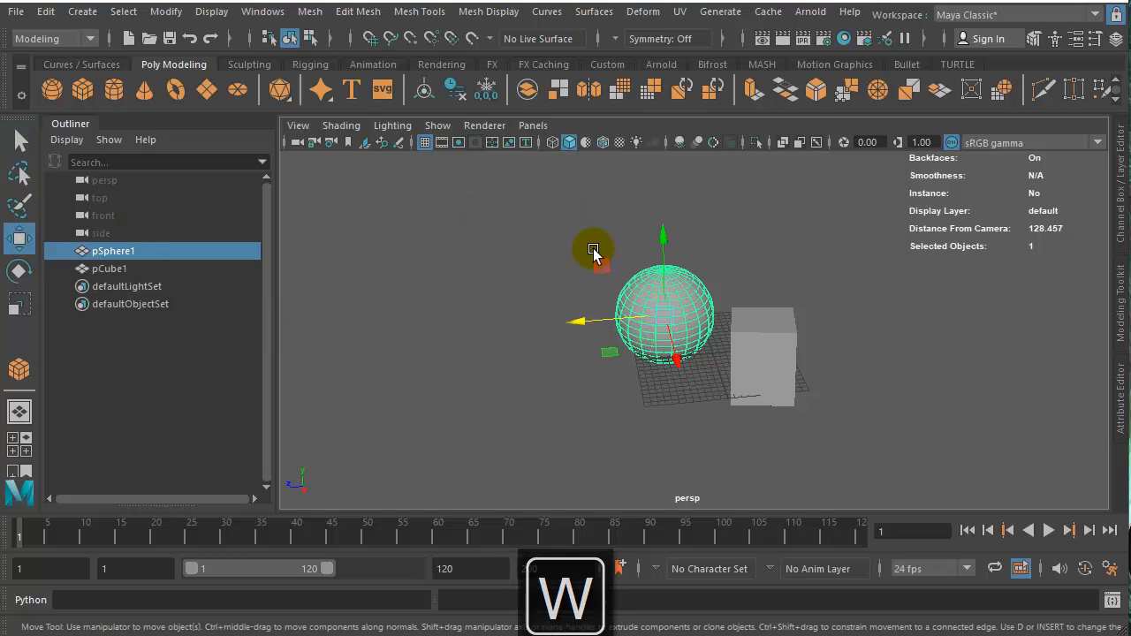
{"action": "key", "text": "e"}
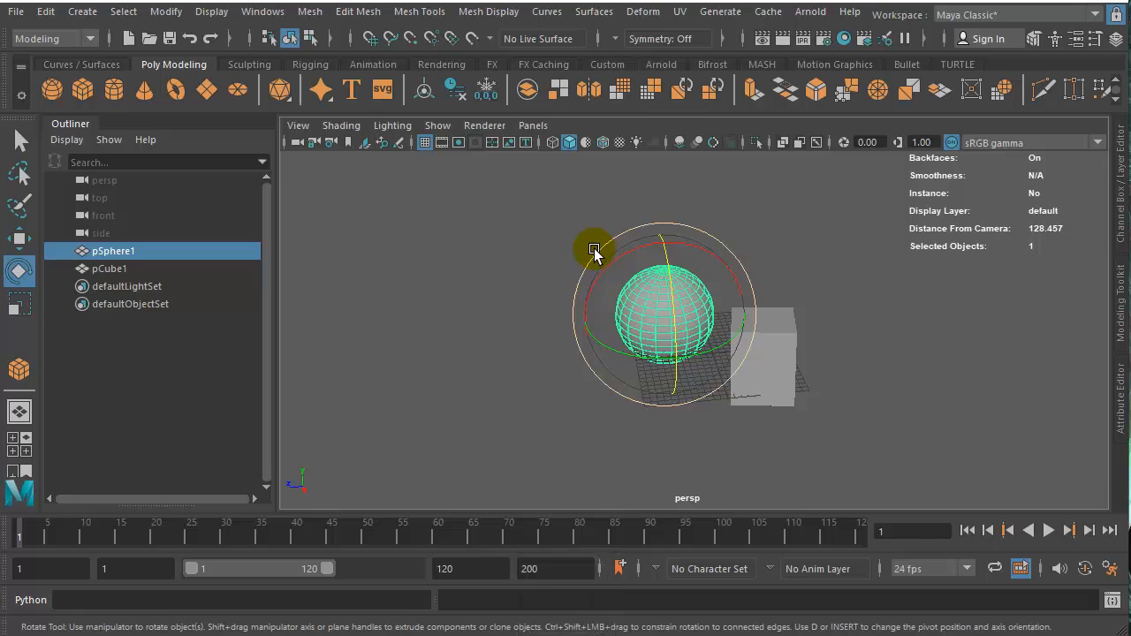
{"action": "key", "text": "r"}
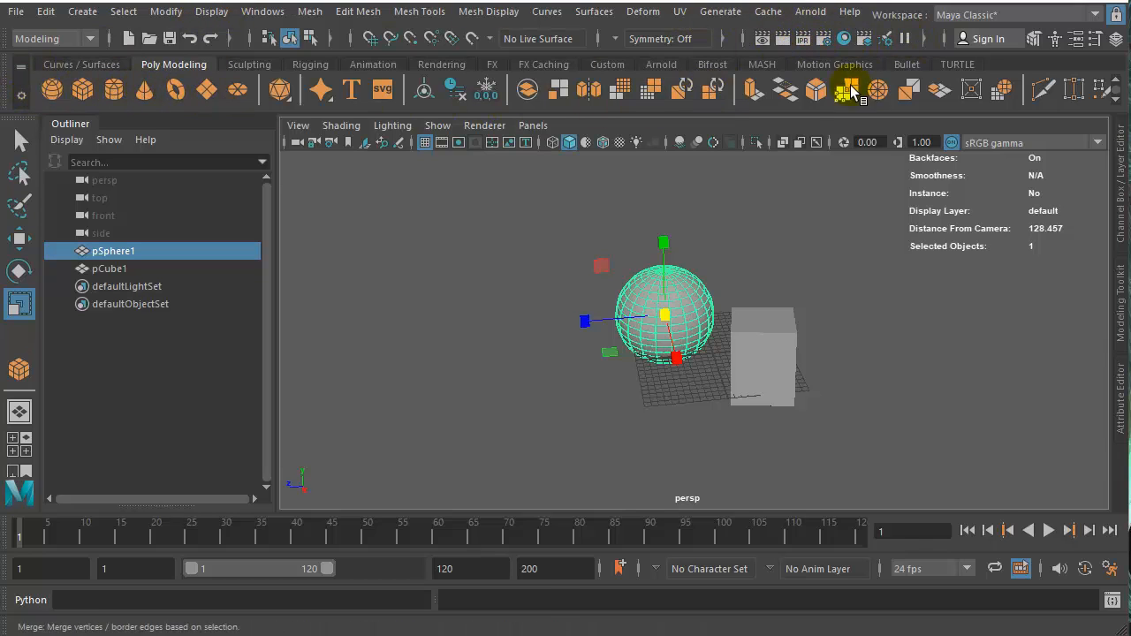
Step: Compare the Modeling and Animation menu sets, return to Modeling, and look over its mesh commands
{"action": "left_click", "coordinate": [118, 63]}
{"action": "left_click", "coordinate": [148, 63]}
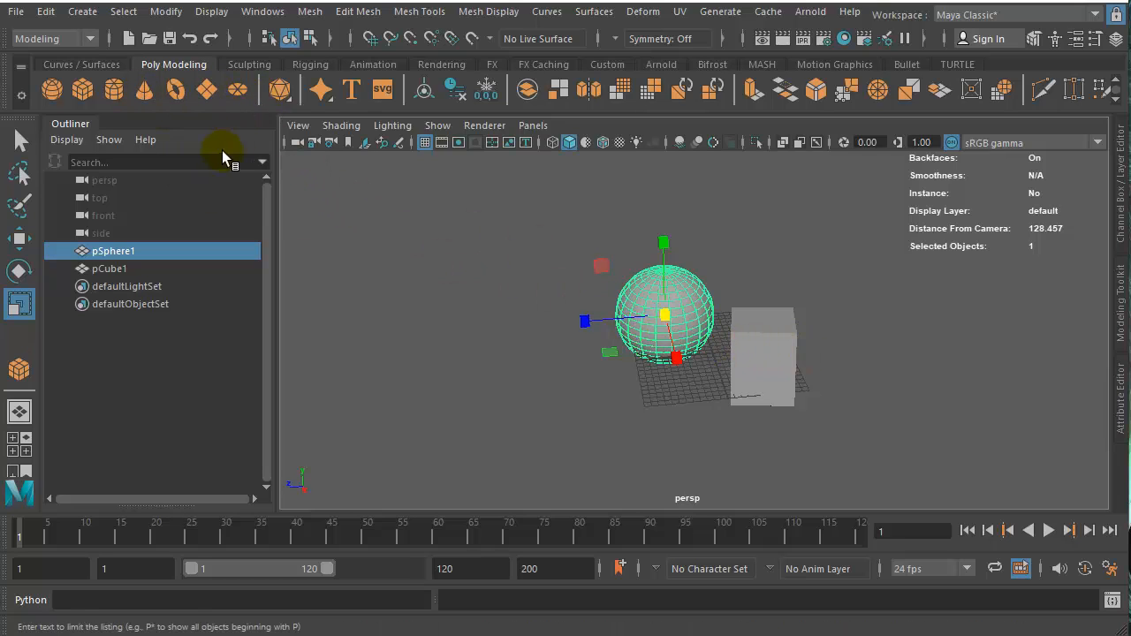
{"action": "left_click", "coordinate": [92, 40]}
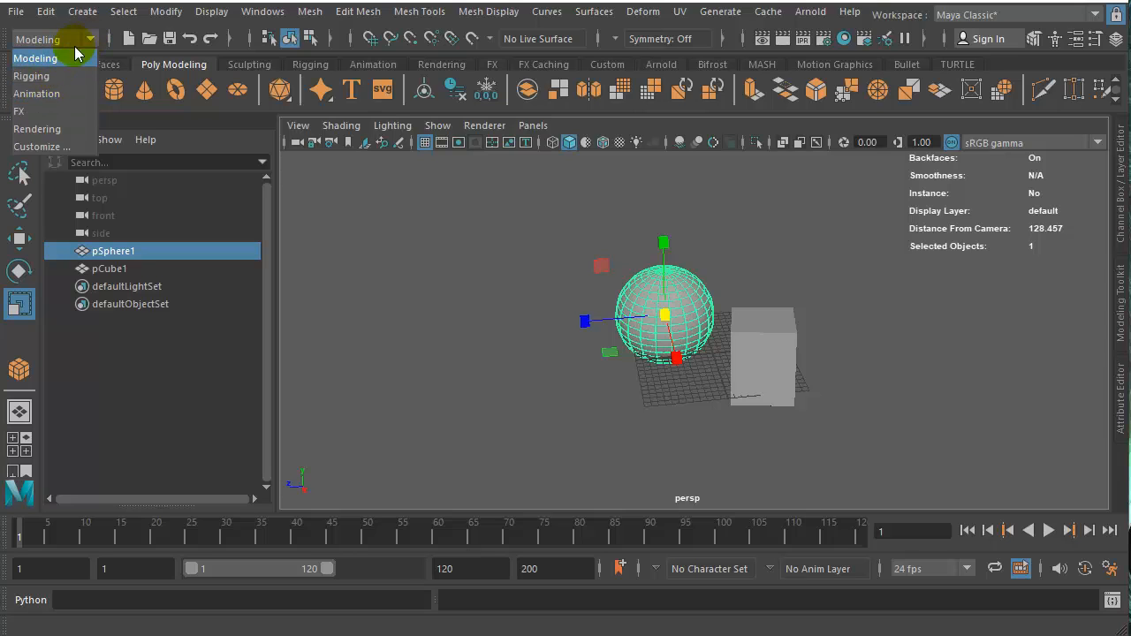
{"action": "left_click", "coordinate": [28, 62]}
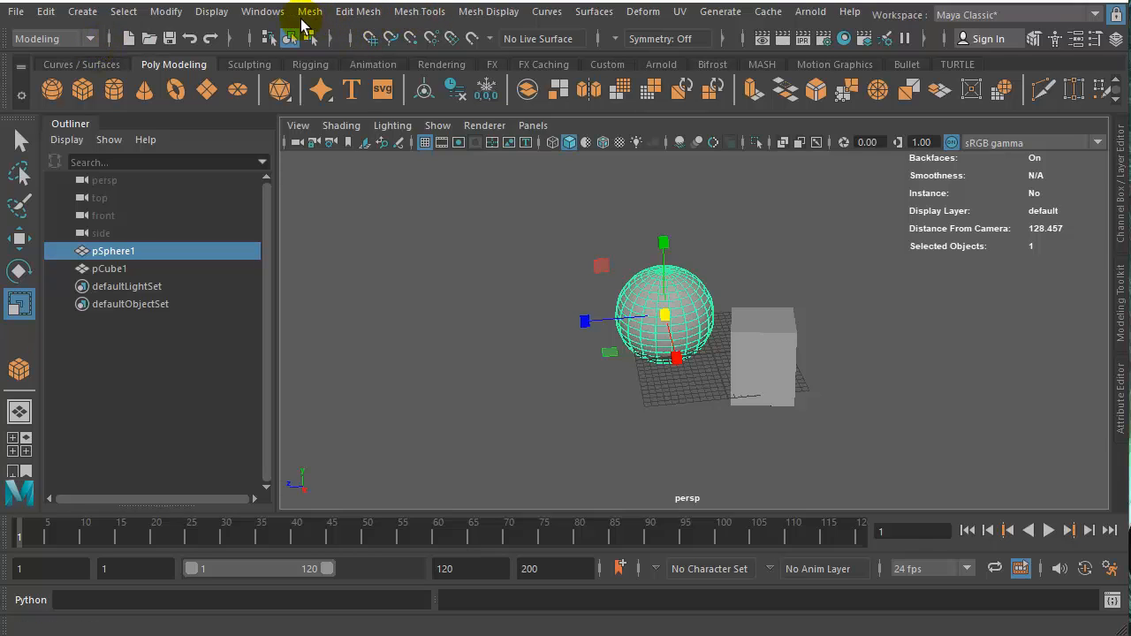
{"action": "left_click", "coordinate": [86, 40]}
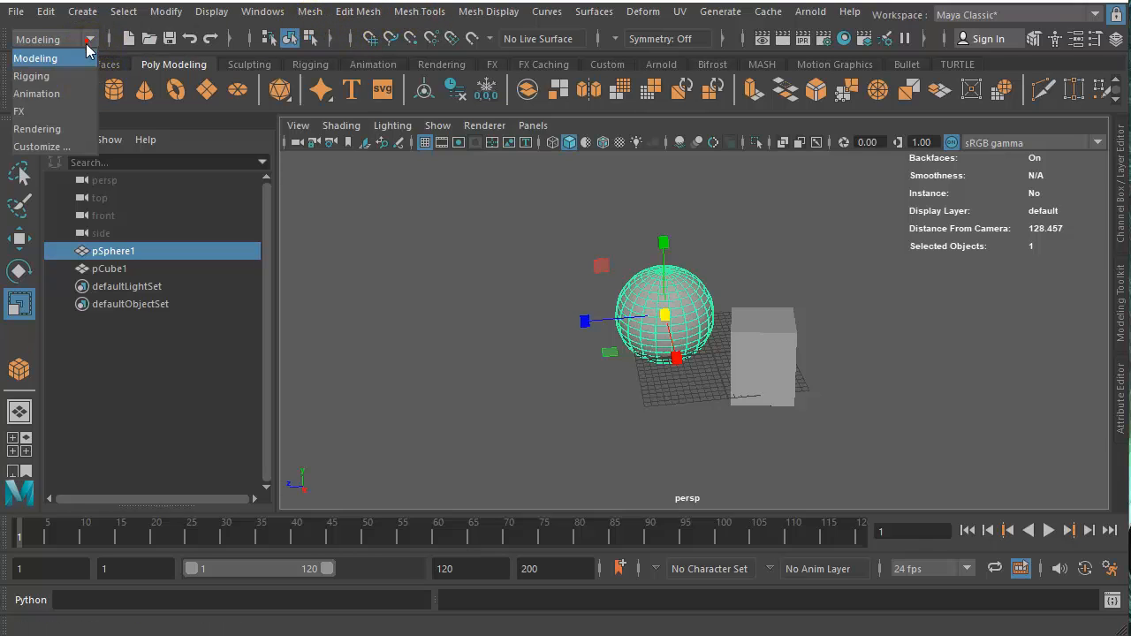
{"action": "left_click", "coordinate": [38, 86]}
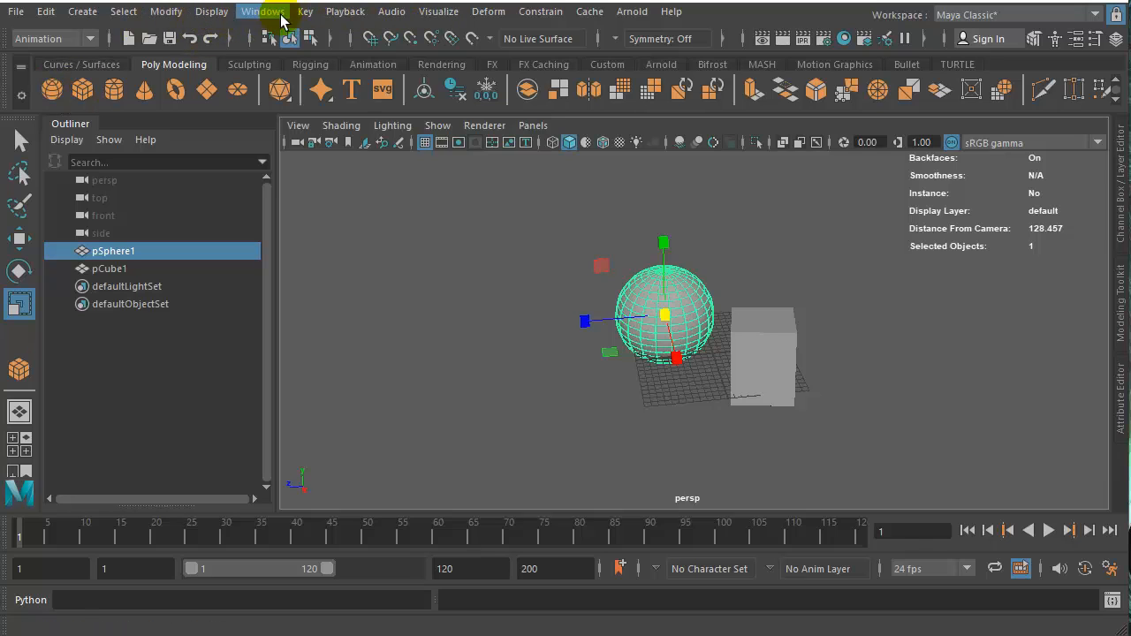
{"action": "left_click", "coordinate": [73, 66]}
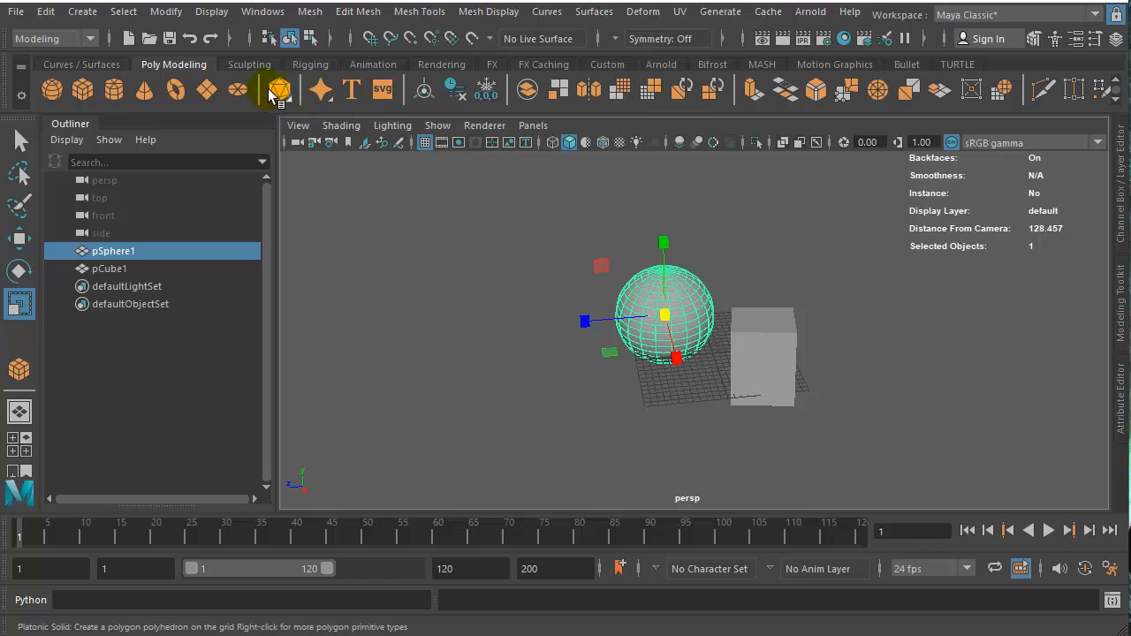
{"action": "left_click", "coordinate": [311, 14]}
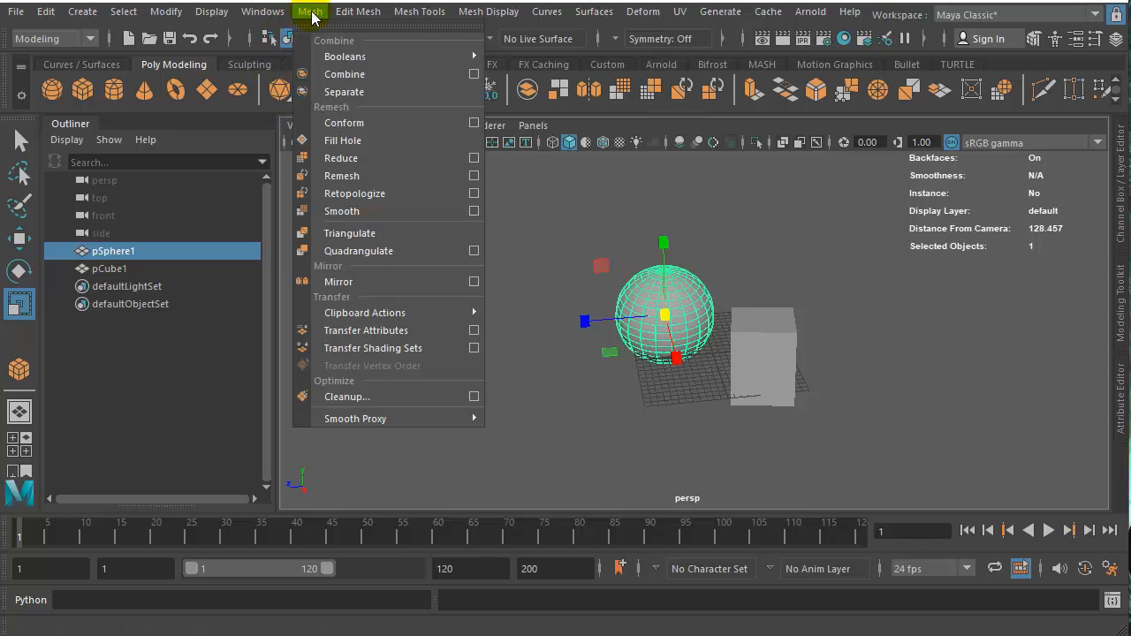
{"action": "left_click", "coordinate": [312, 15]}
Step: Create a second polygon sphere, slightly smaller than the first, directly below it in the perspective view
{"action": "left_click", "coordinate": [82, 11]}
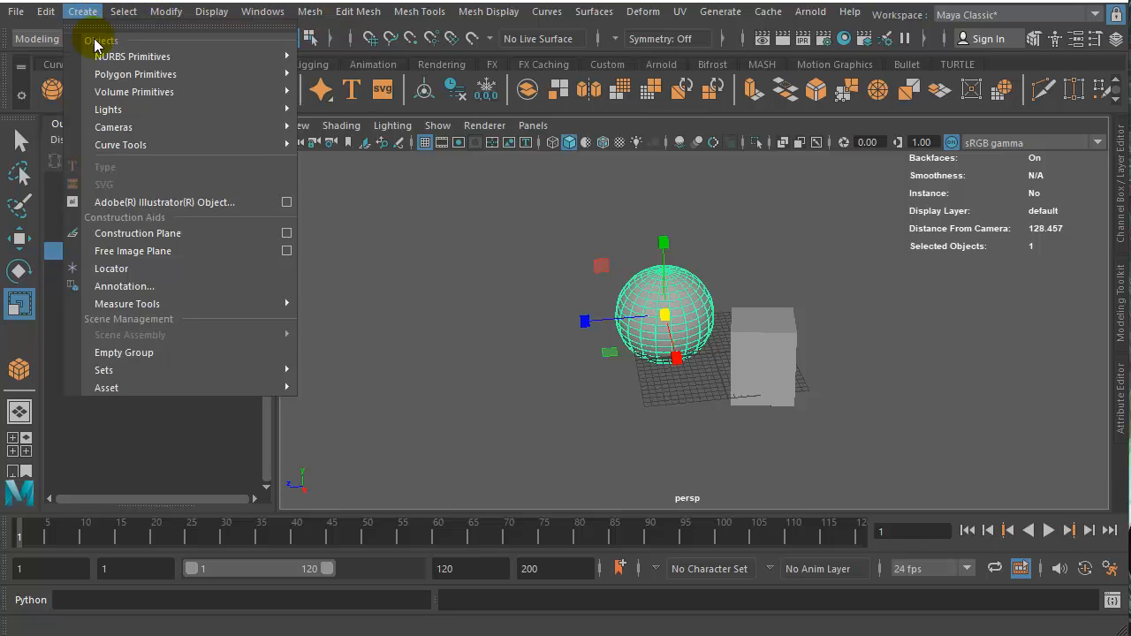
{"action": "mouse_move", "coordinate": [126, 74]}
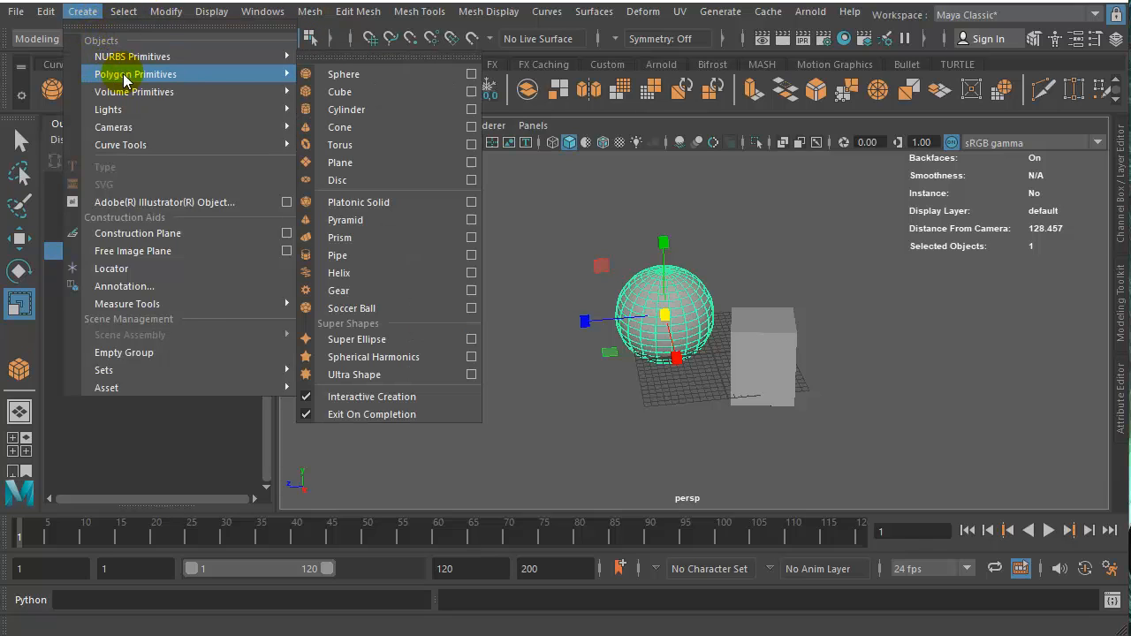
{"action": "left_click", "coordinate": [341, 76]}
{"action": "left_click_drag", "start_coordinate": [665, 397], "coordinate": [699, 375]}
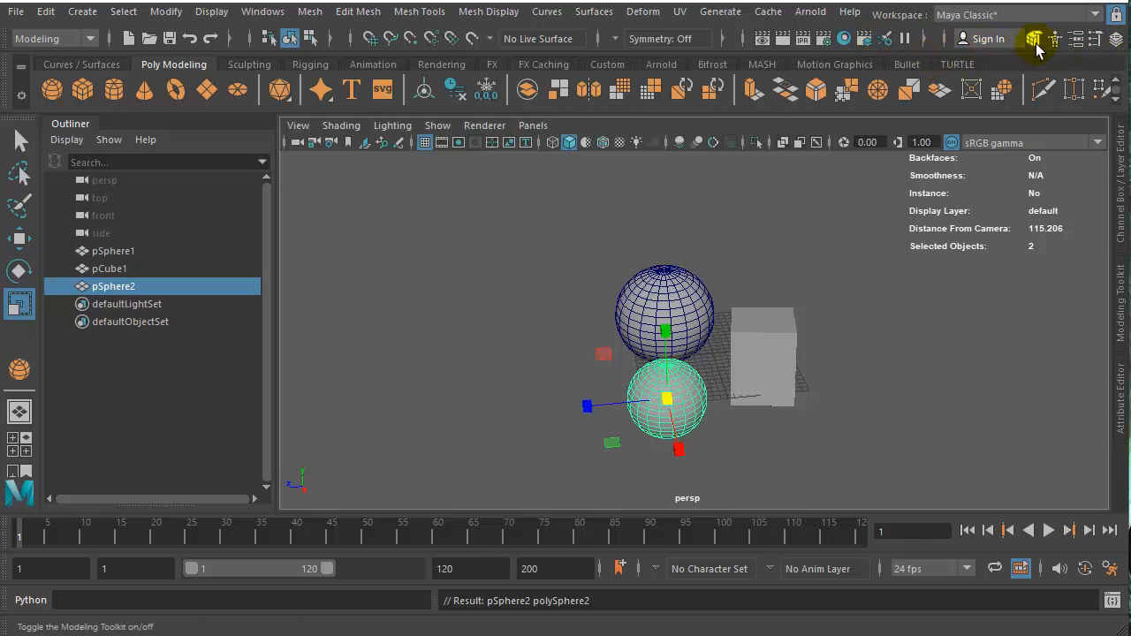
{"action": "left_click", "coordinate": [16, 12]}
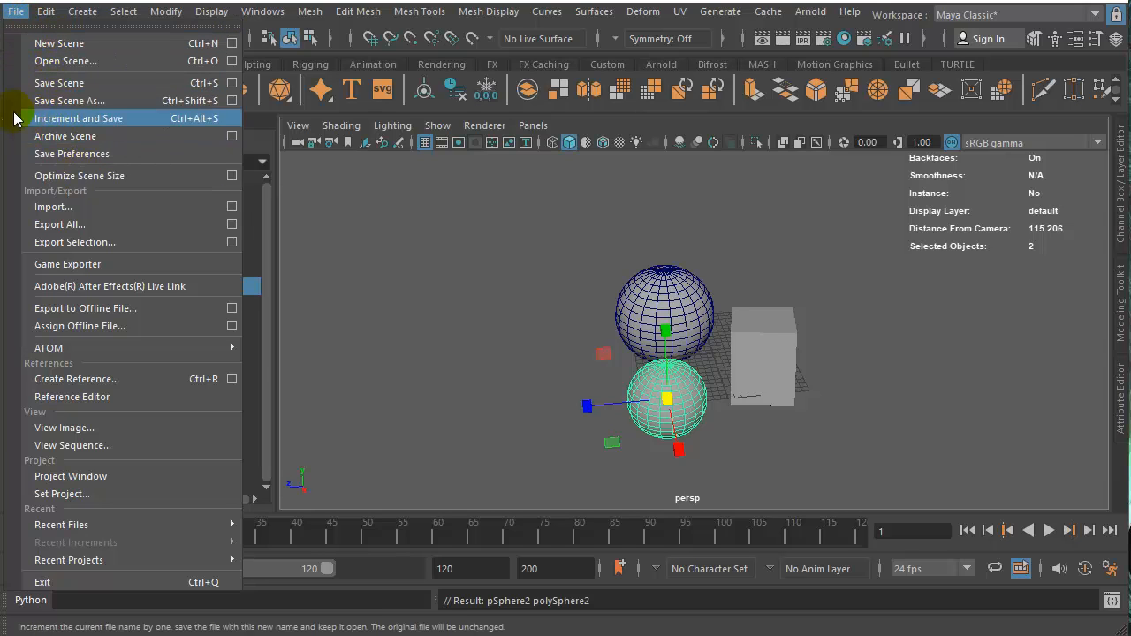
{"action": "mouse_move", "coordinate": [46, 18]}
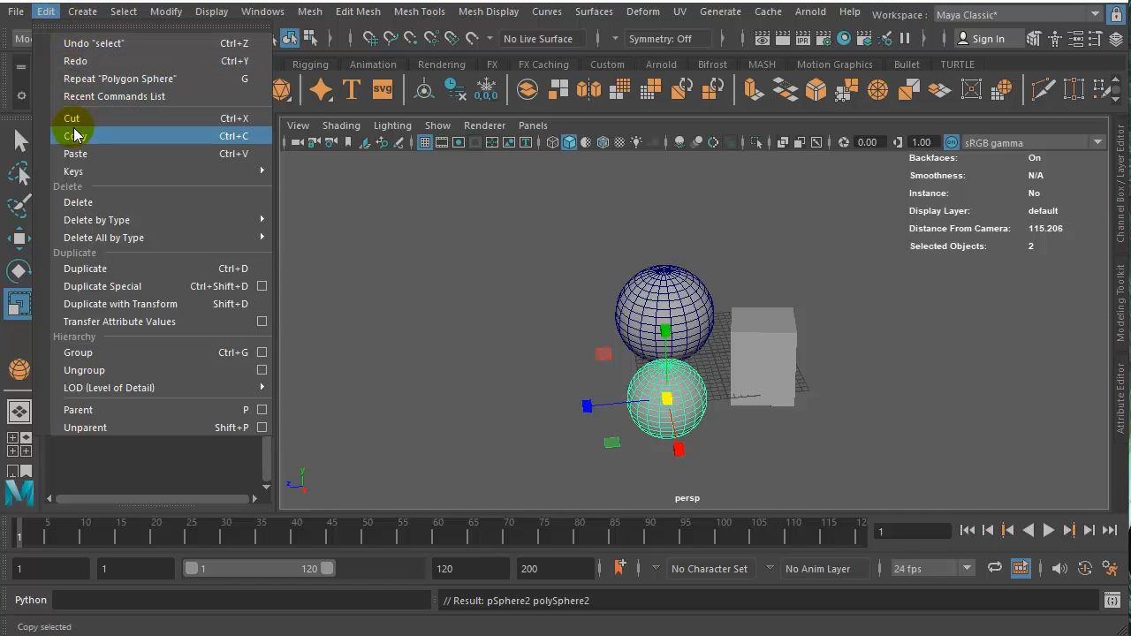
{"action": "mouse_move", "coordinate": [106, 171]}
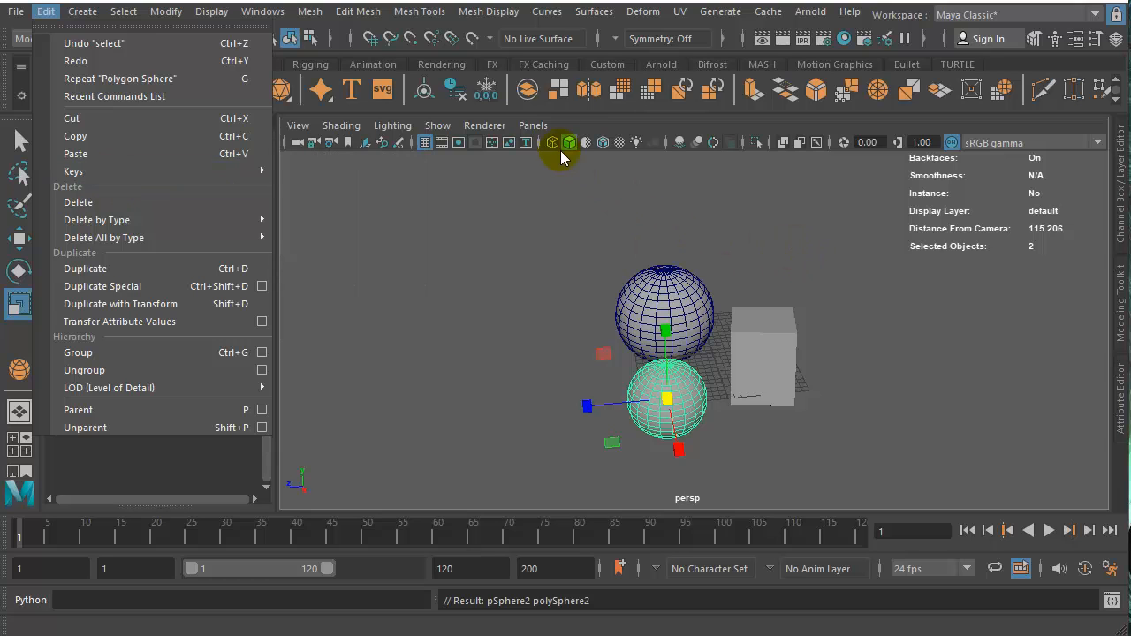
{"action": "left_click", "coordinate": [46, 14]}
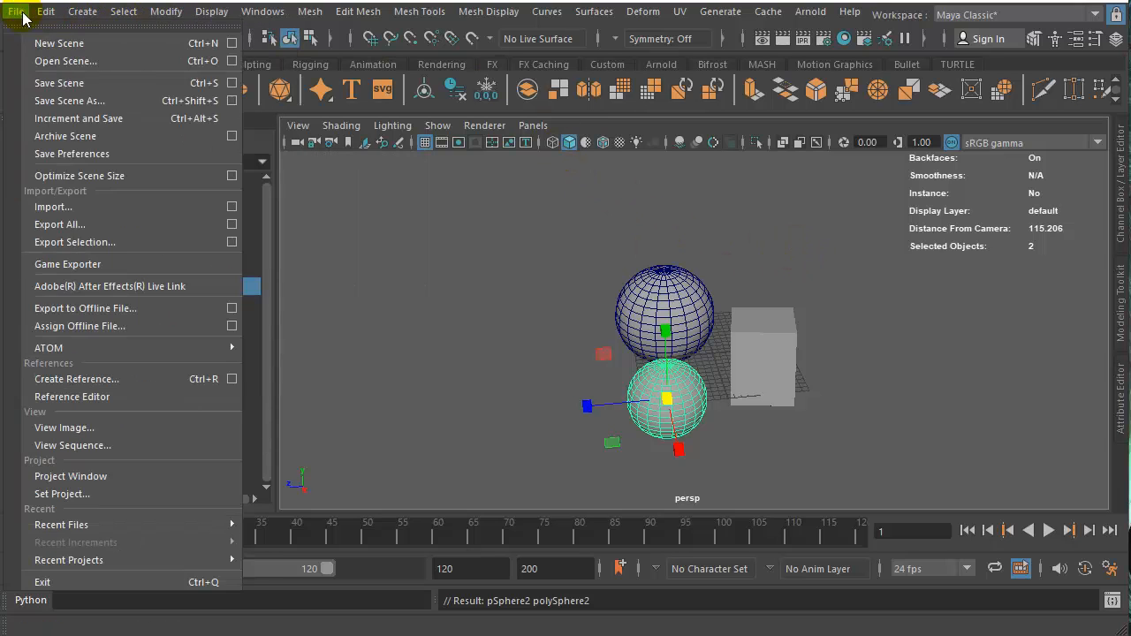
{"action": "mouse_move", "coordinate": [25, 13]}
{"action": "mouse_move", "coordinate": [77, 18]}
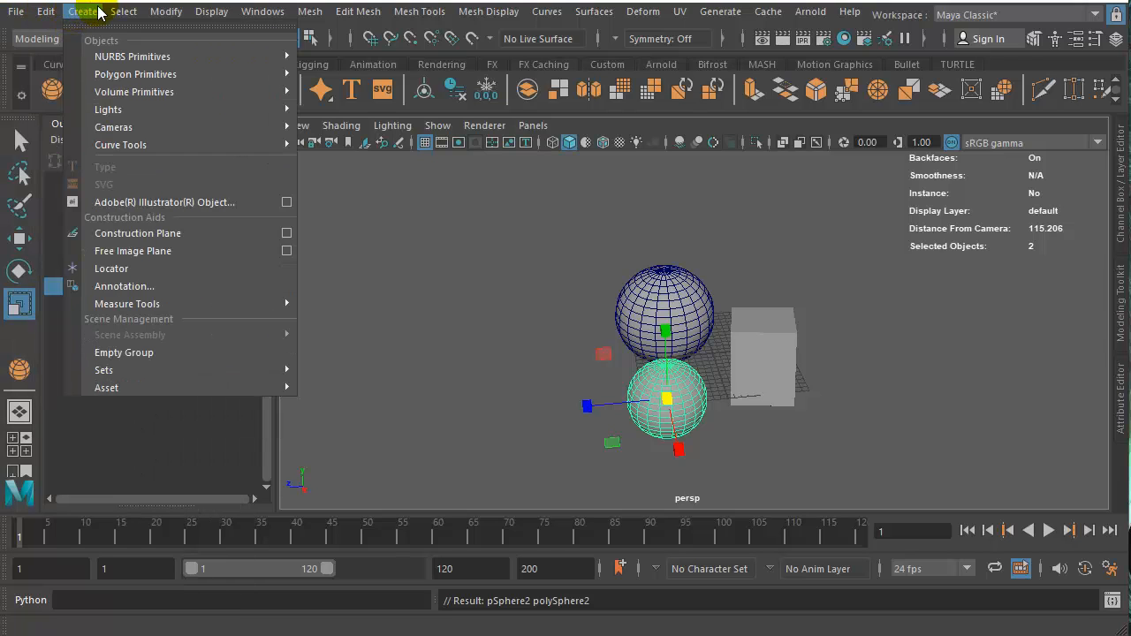
{"action": "mouse_move", "coordinate": [166, 12]}
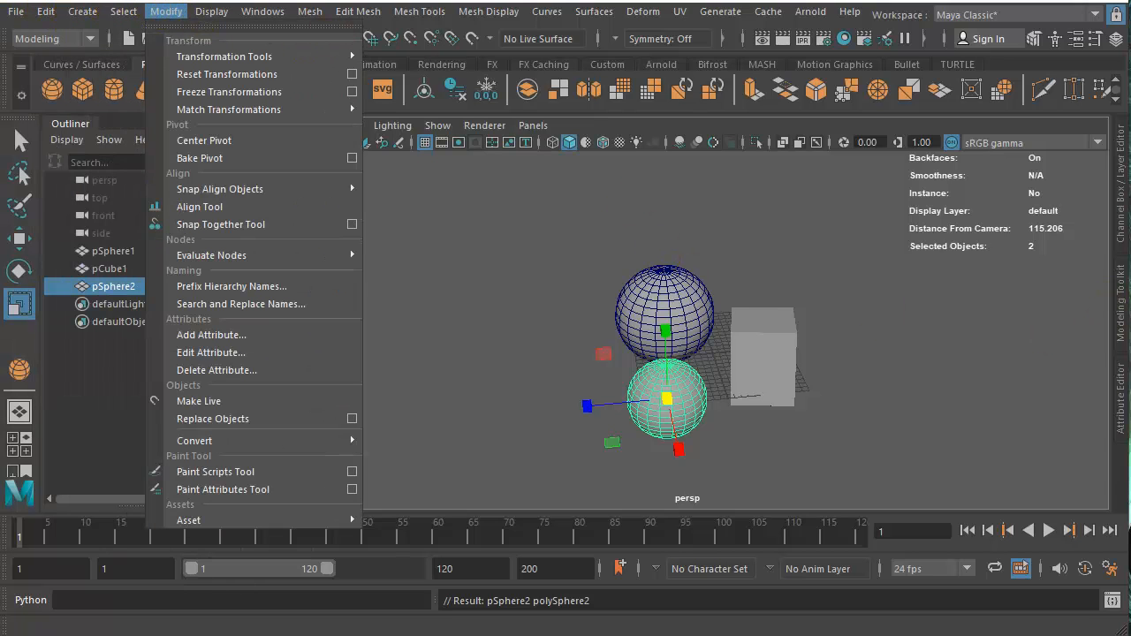
{"action": "key", "text": "Escape"}
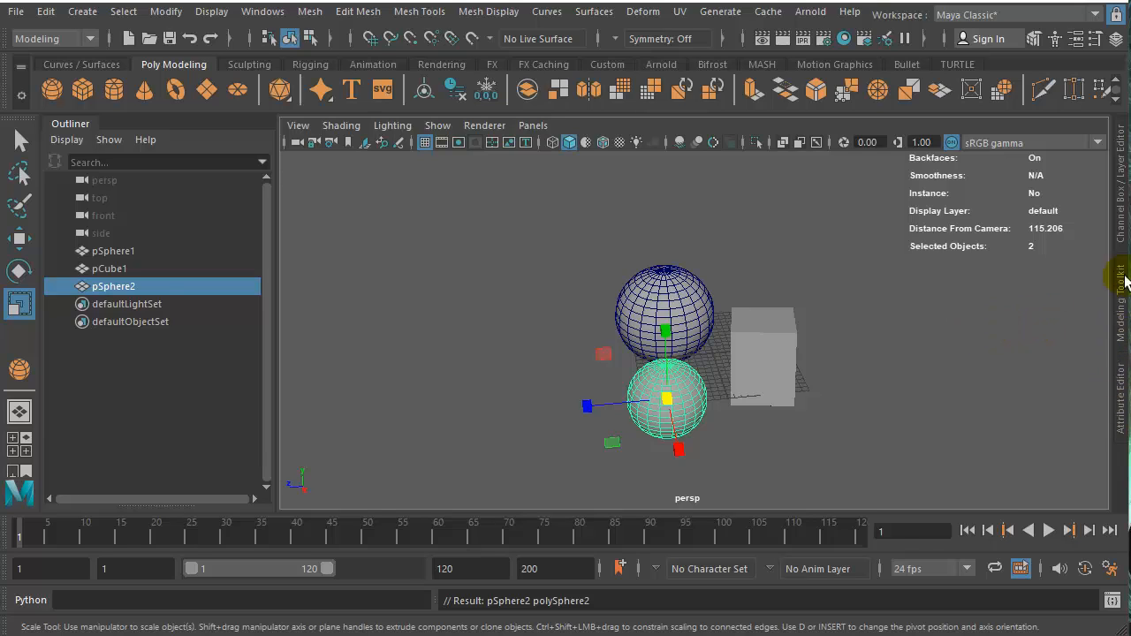
Step: Show the Attribute Editor and select the cube and the spheres in turn to compare their attributes, ending on the cube
{"action": "left_click", "coordinate": [1121, 411]}
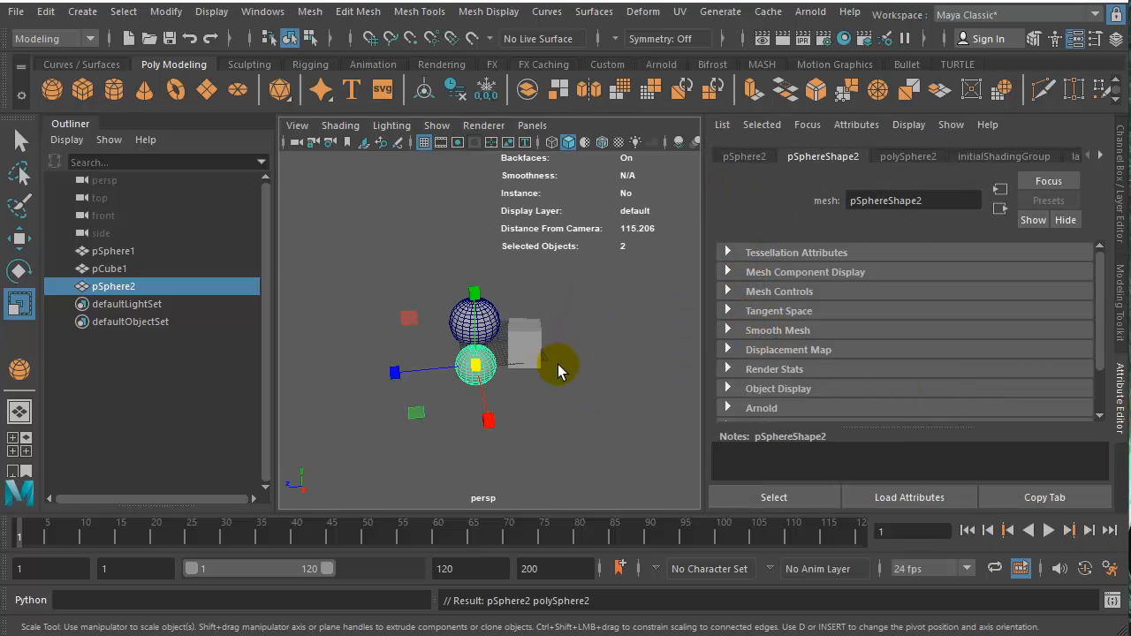
{"action": "left_click", "coordinate": [521, 344]}
{"action": "left_click", "coordinate": [473, 366]}
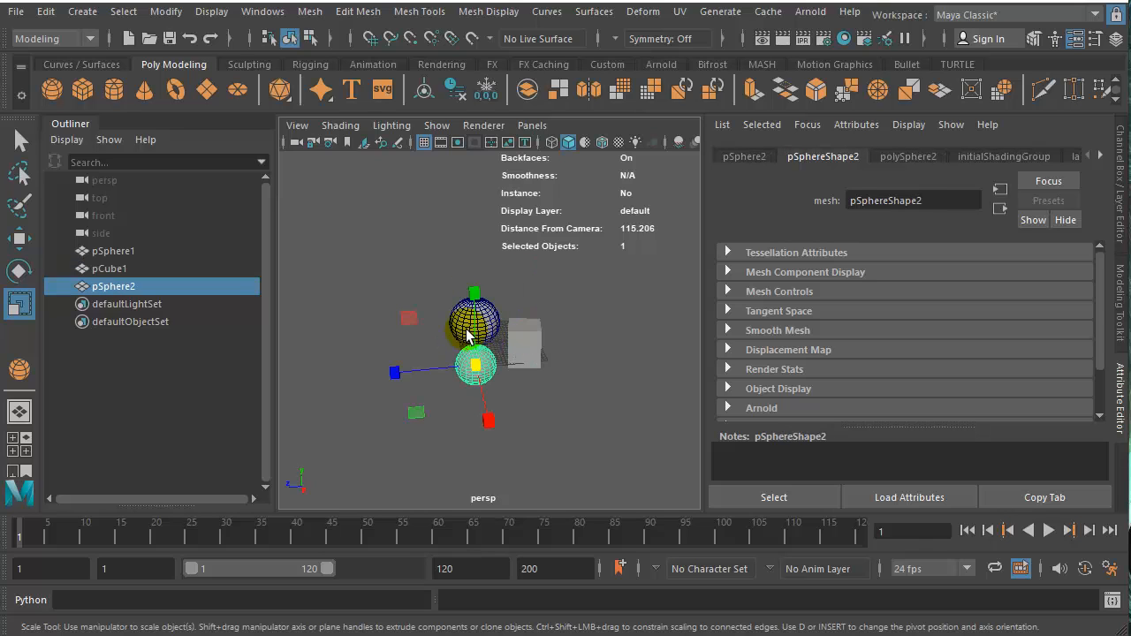
{"action": "left_click", "coordinate": [468, 331]}
{"action": "left_click", "coordinate": [521, 341]}
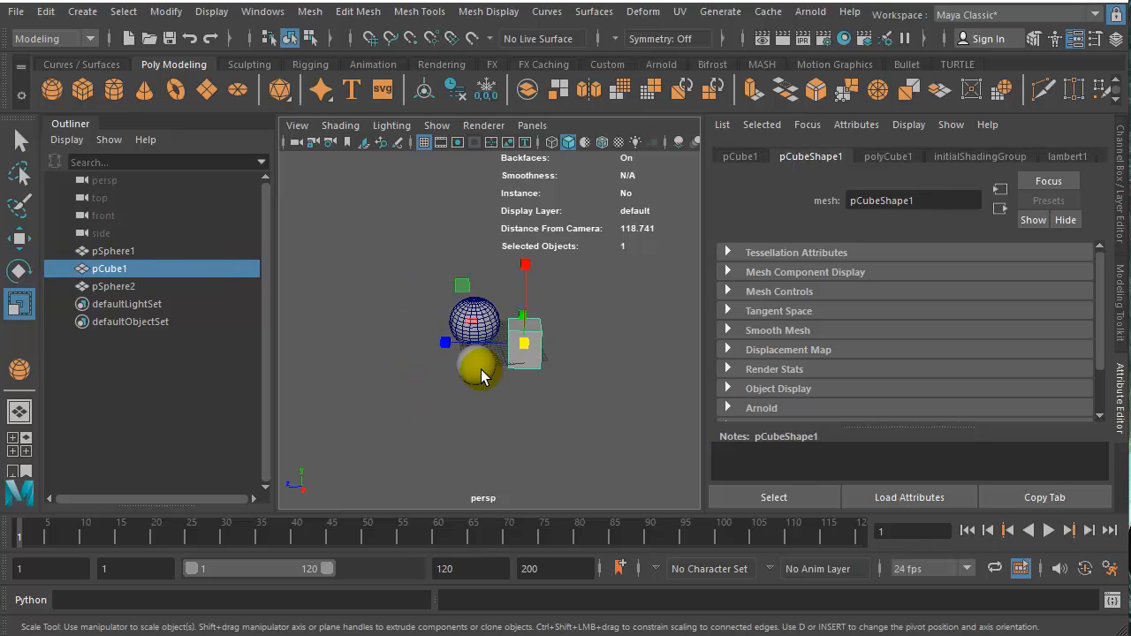
{"action": "left_click", "coordinate": [475, 365]}
{"action": "left_click", "coordinate": [474, 328]}
{"action": "left_click", "coordinate": [523, 338]}
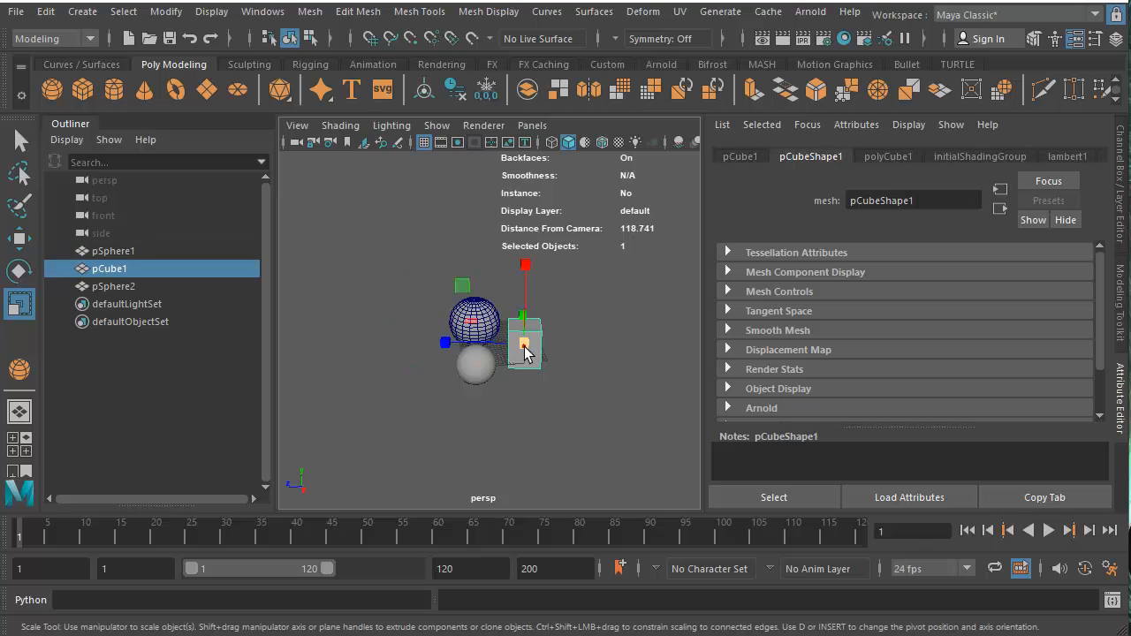
Step: Enlarge the cube through its polyCube1 attributes to a width of about 10.1, height 31.3 and depth 32.7
{"action": "left_click", "coordinate": [743, 158]}
{"action": "left_click", "coordinate": [813, 158]}
{"action": "left_click", "coordinate": [870, 158]}
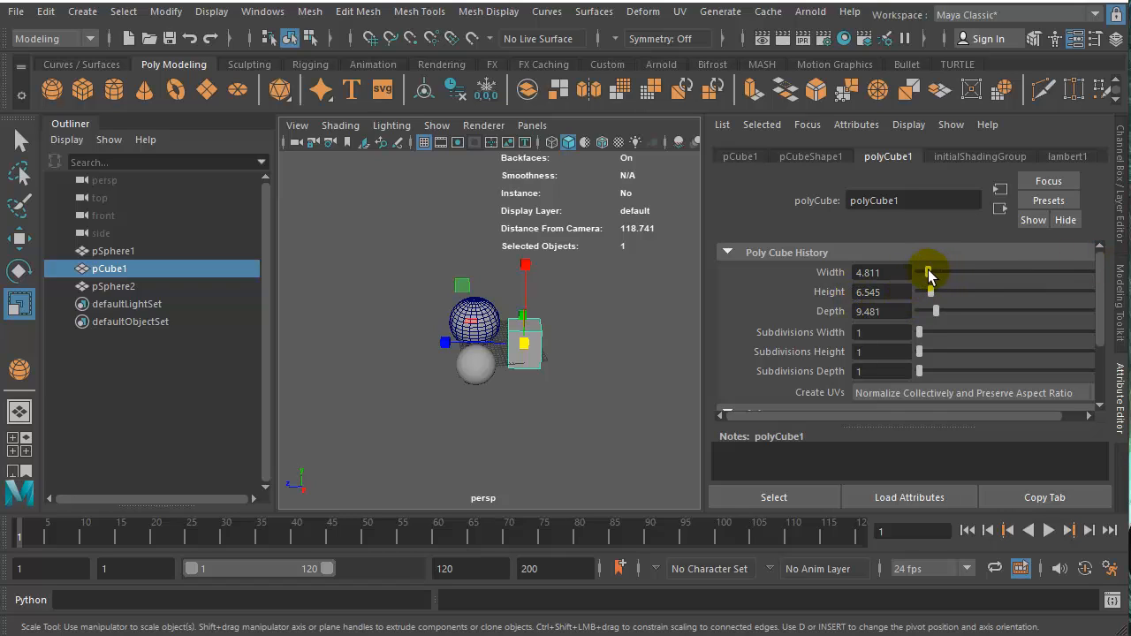
{"action": "left_click_drag", "start_coordinate": [927, 272], "coordinate": [979, 311]}
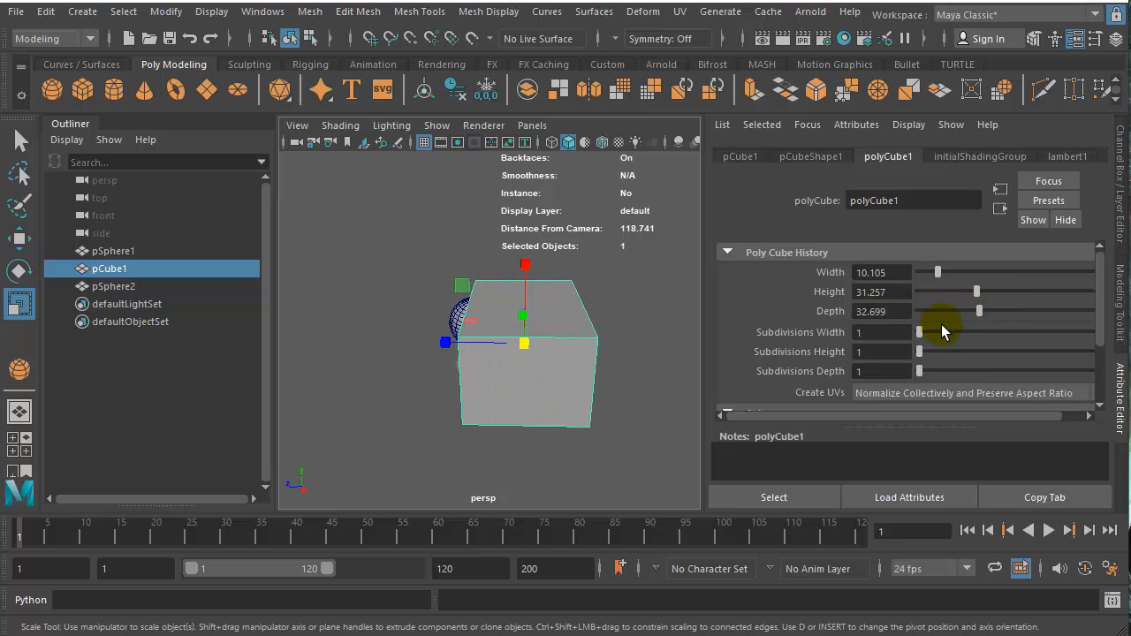
Step: Try 5 width subdivisions on the cube, then reduce them to 2
{"action": "left_click_drag", "start_coordinate": [921, 336], "coordinate": [929, 337]}
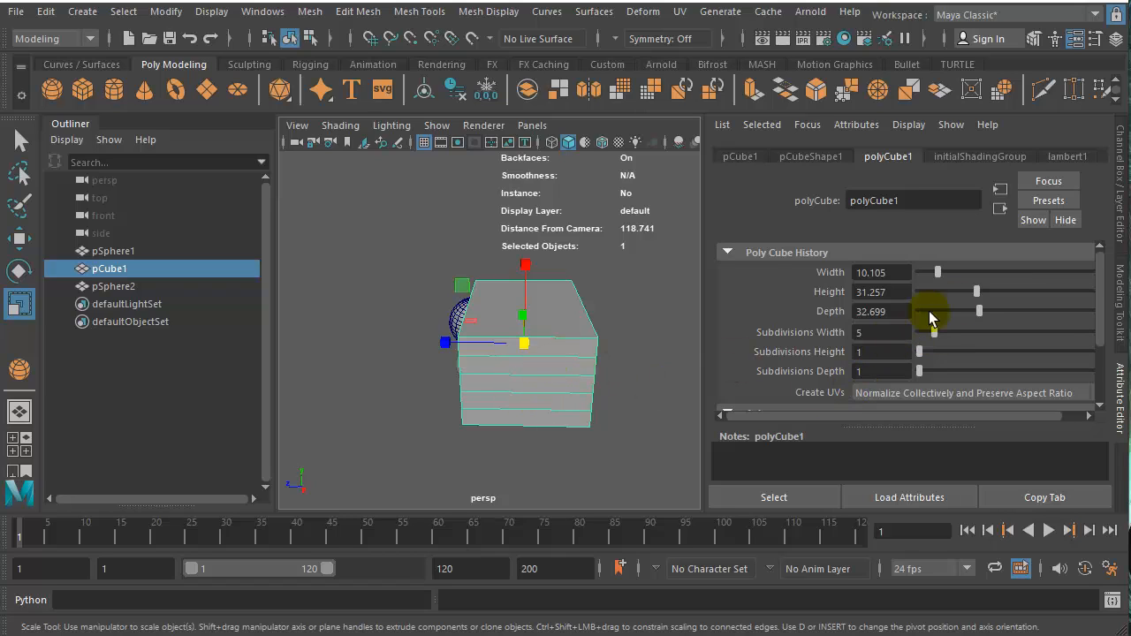
{"action": "left_click_drag", "start_coordinate": [936, 340], "coordinate": [900, 354]}
{"action": "scroll", "coordinate": [844, 332], "scroll_direction": "down", "scroll_amount": 2}
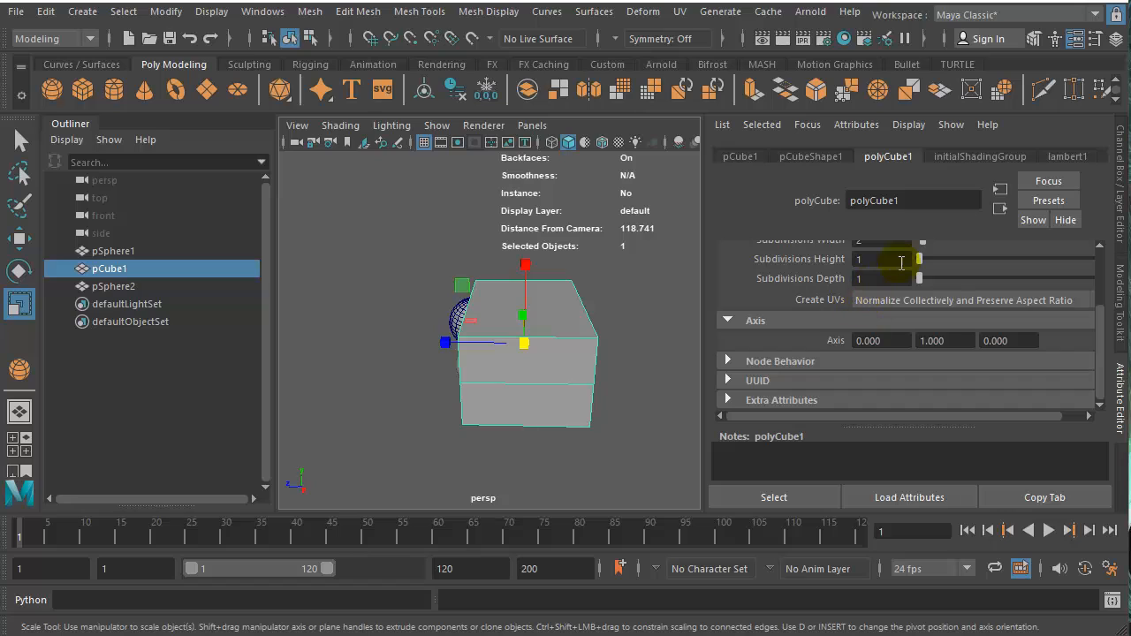
Step: Try yellow as the color of the cube's lambert1 material, then set it to a darker grey
{"action": "left_click", "coordinate": [1070, 157]}
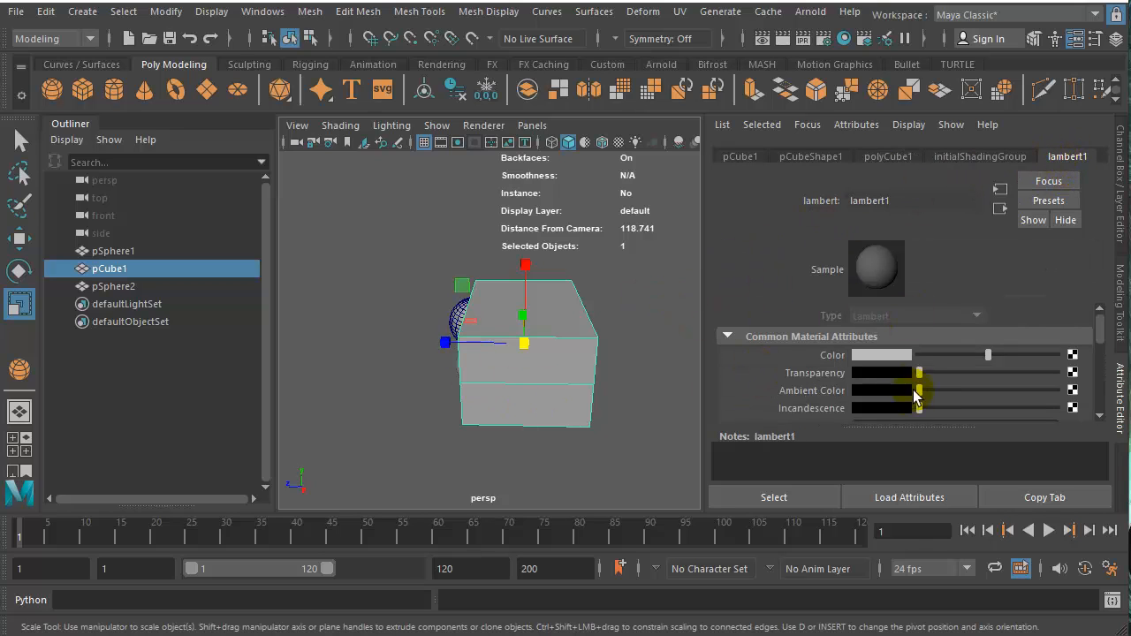
{"action": "left_click", "coordinate": [902, 358]}
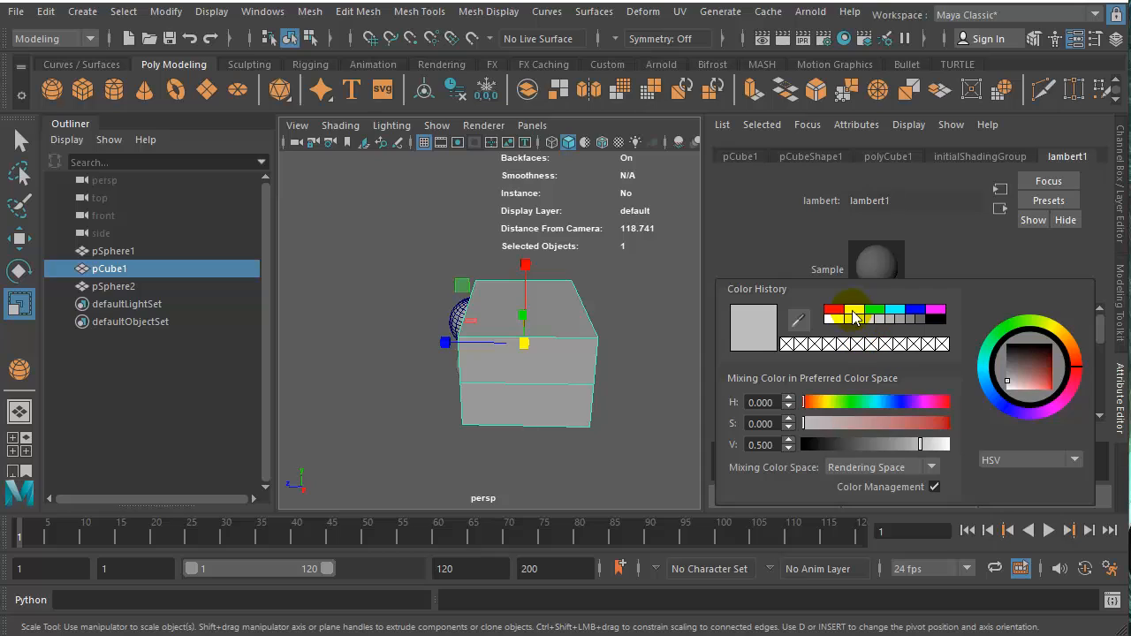
{"action": "left_click", "coordinate": [853, 310]}
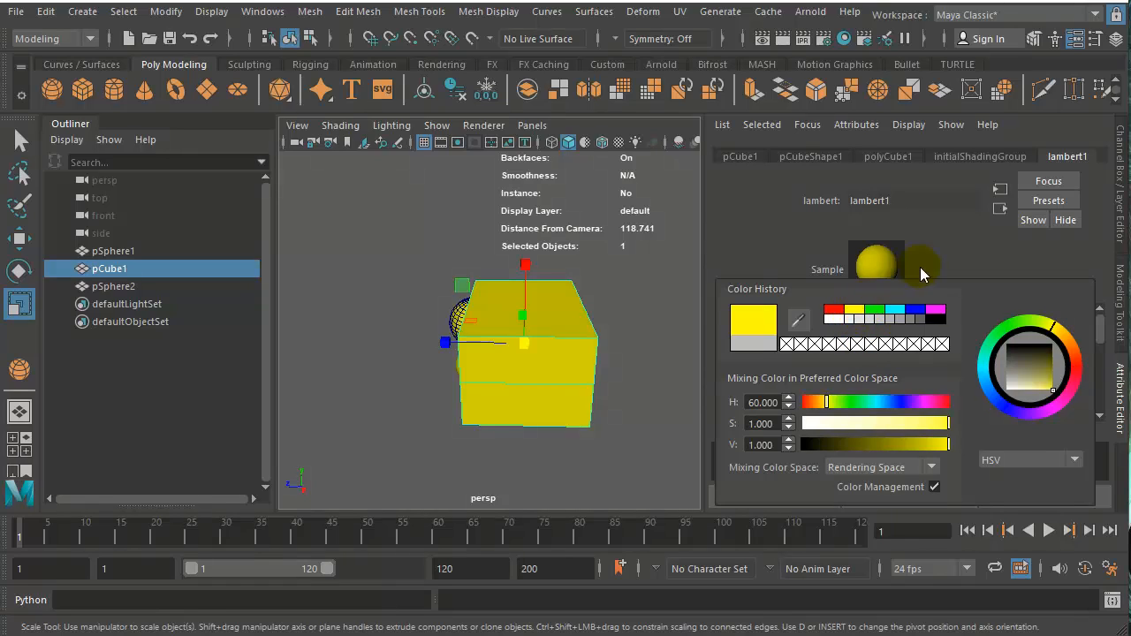
{"action": "left_click", "coordinate": [910, 320]}
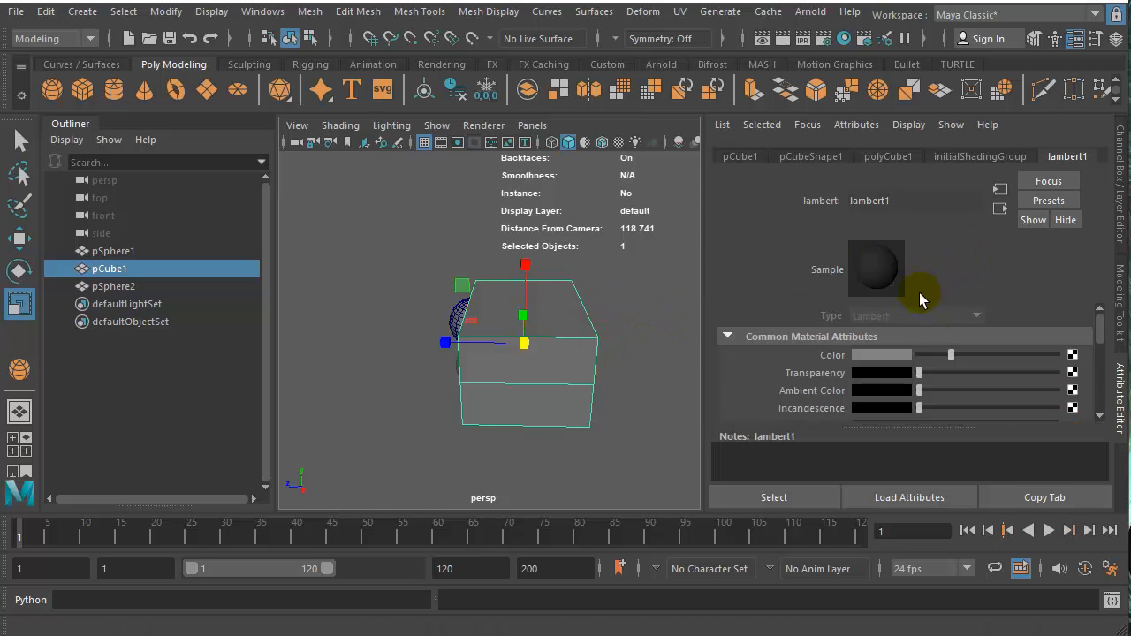
{"action": "scroll", "coordinate": [932, 343], "scroll_direction": "down", "scroll_amount": 3}
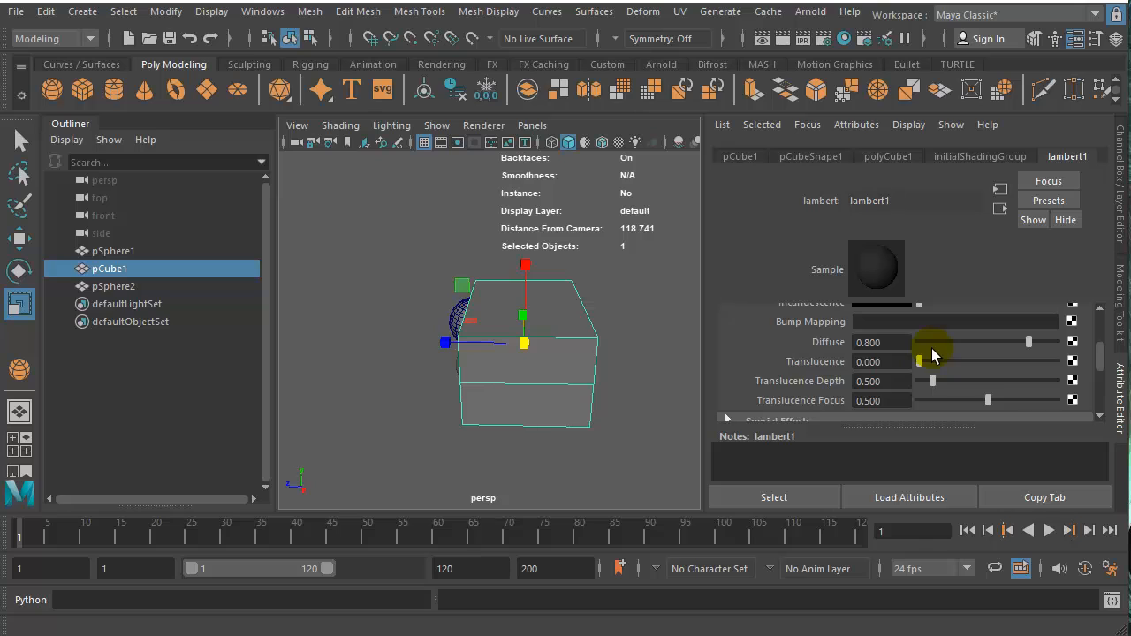
{"action": "scroll", "coordinate": [931, 348], "scroll_direction": "up", "scroll_amount": 3}
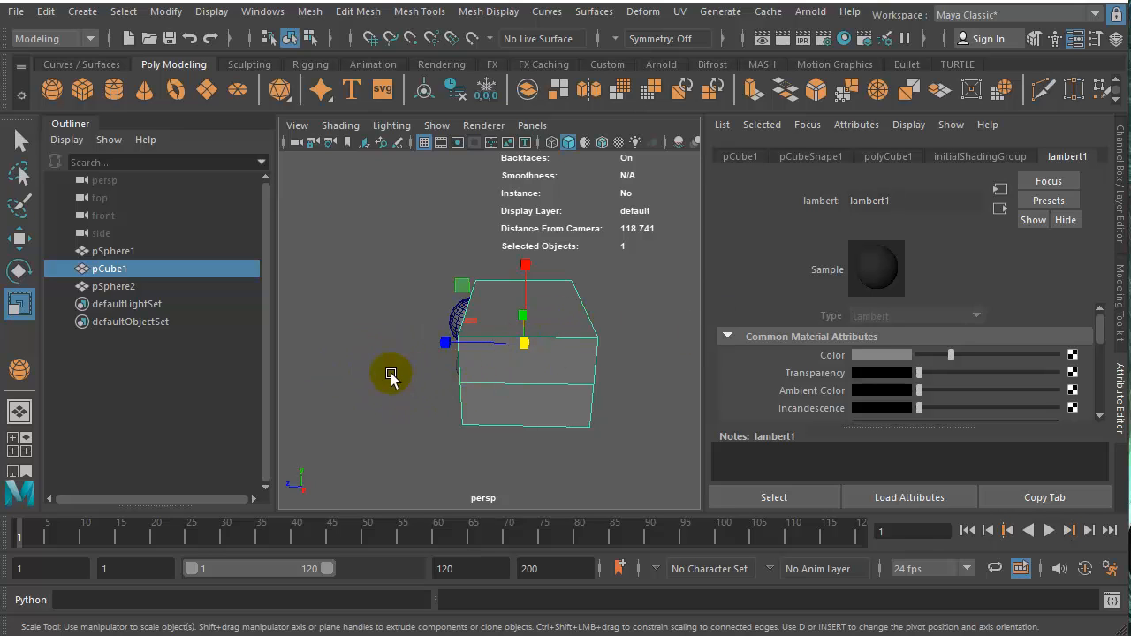
Step: Select the first sphere and increase its polySphere1 radius to about 20.9
{"action": "left_click_drag", "start_coordinate": [392, 374], "coordinate": [530, 379], "text": "alt"}
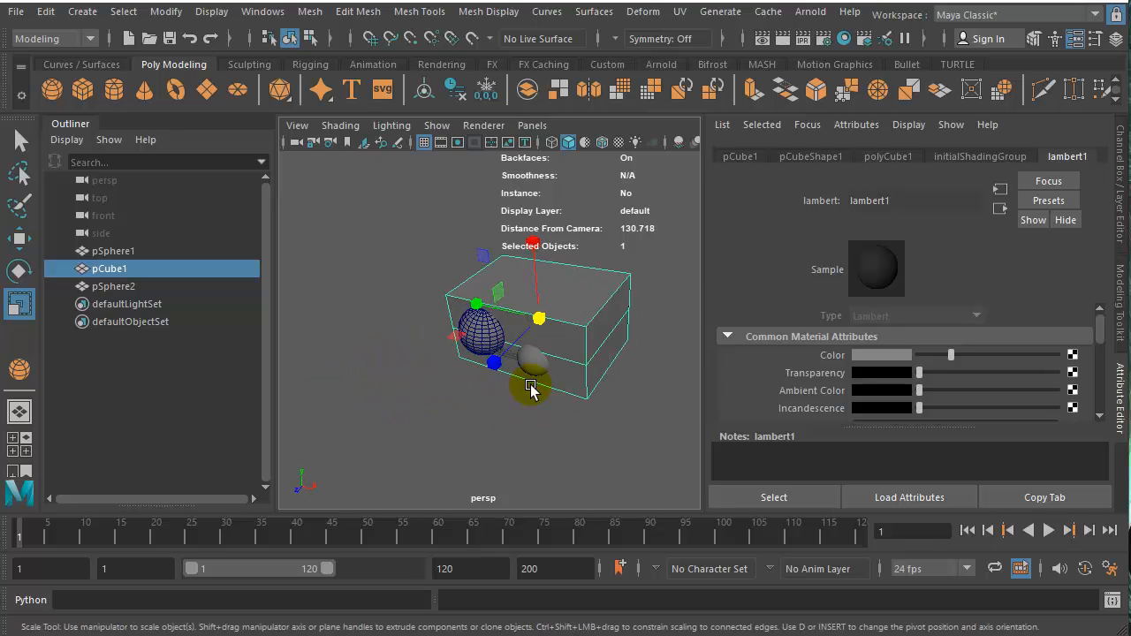
{"action": "left_click", "coordinate": [478, 346]}
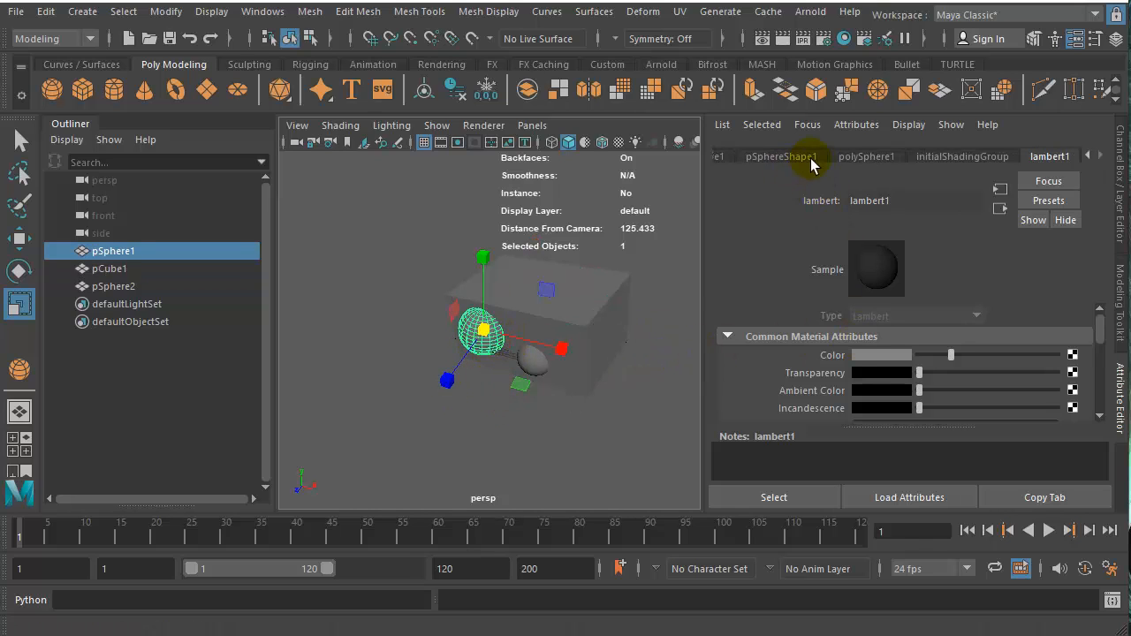
{"action": "left_click", "coordinate": [853, 160]}
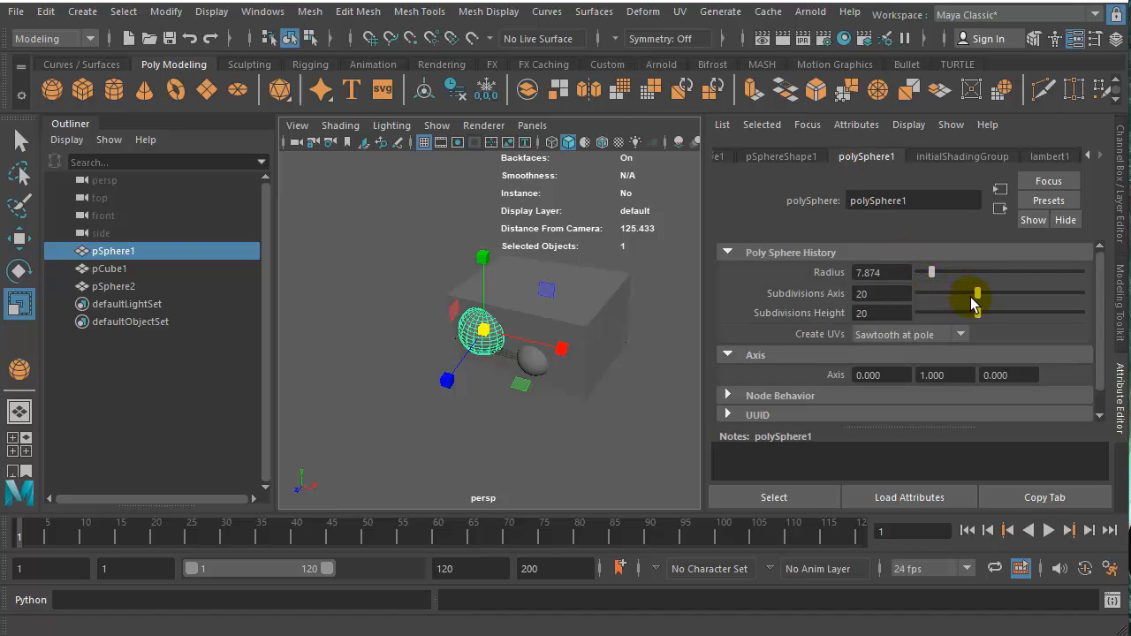
{"action": "left_click_drag", "start_coordinate": [932, 273], "coordinate": [954, 271]}
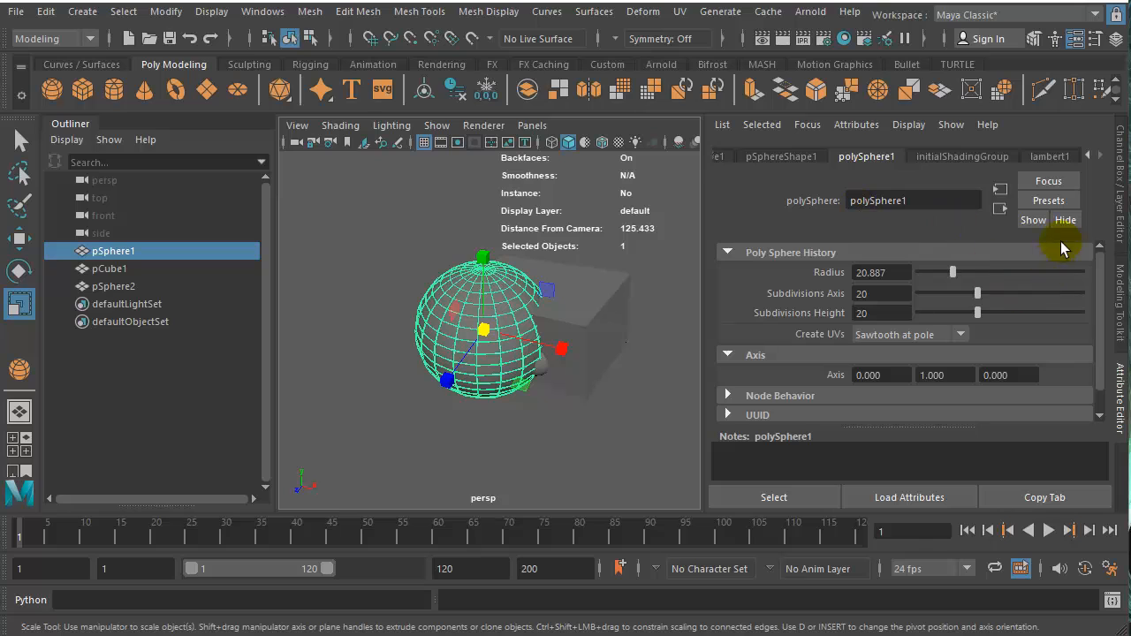
Step: Compare the first sphere's transform channels and polySphere1 inputs in the Channel Box with its settings in the Attribute Editor
{"action": "left_click", "coordinate": [1118, 218]}
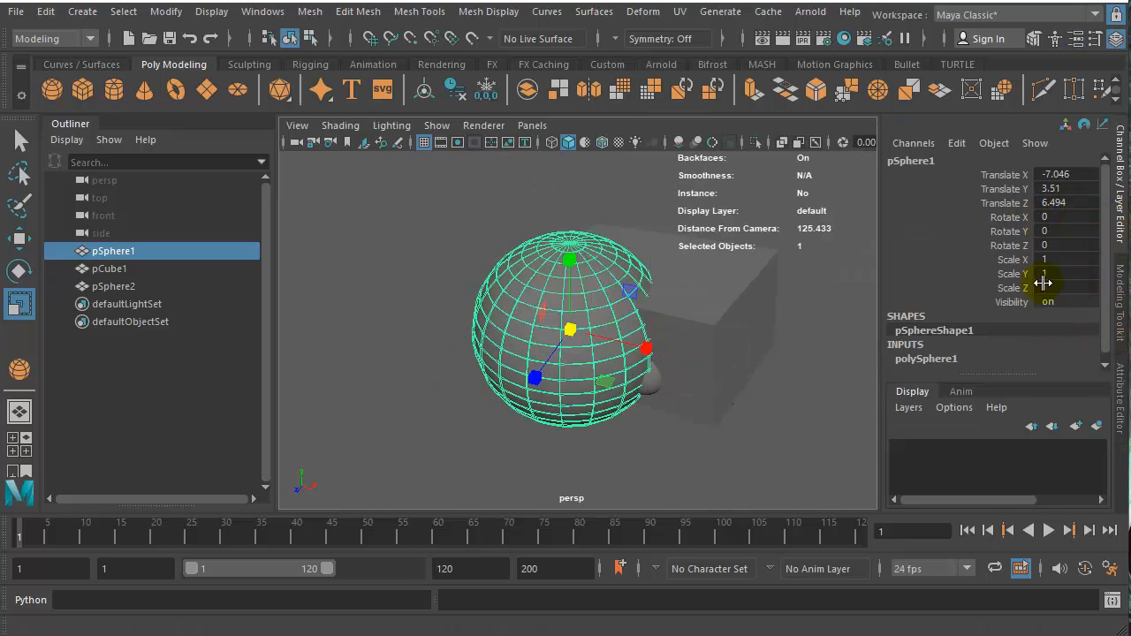
{"action": "left_click", "coordinate": [922, 358]}
{"action": "scroll", "coordinate": [998, 325], "scroll_direction": "down", "scroll_amount": 2}
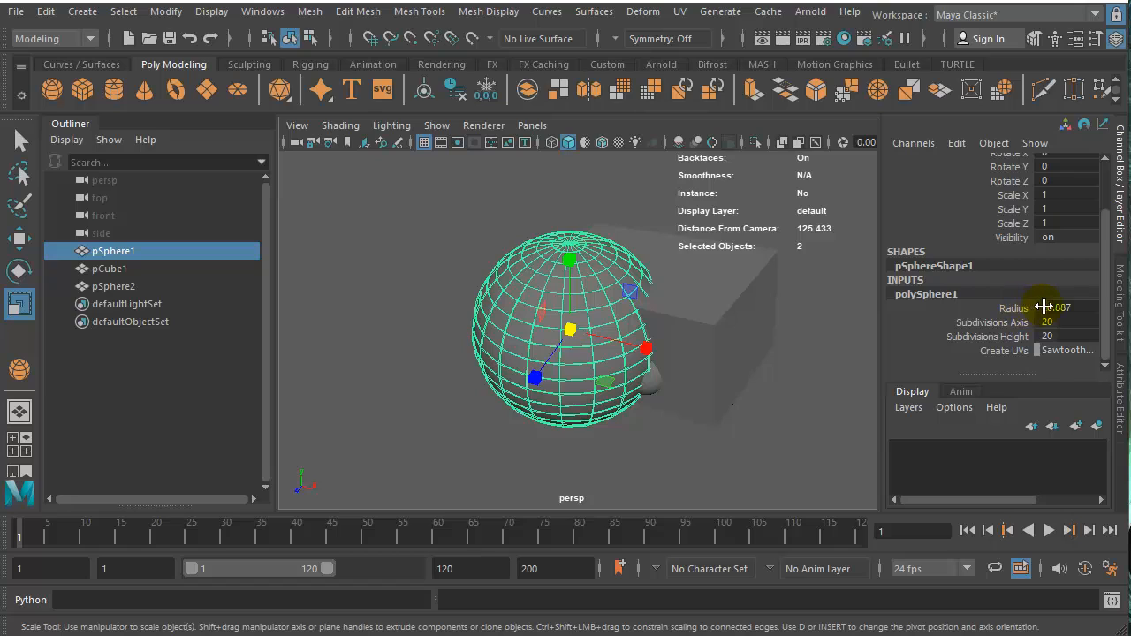
{"action": "left_click", "coordinate": [1071, 307]}
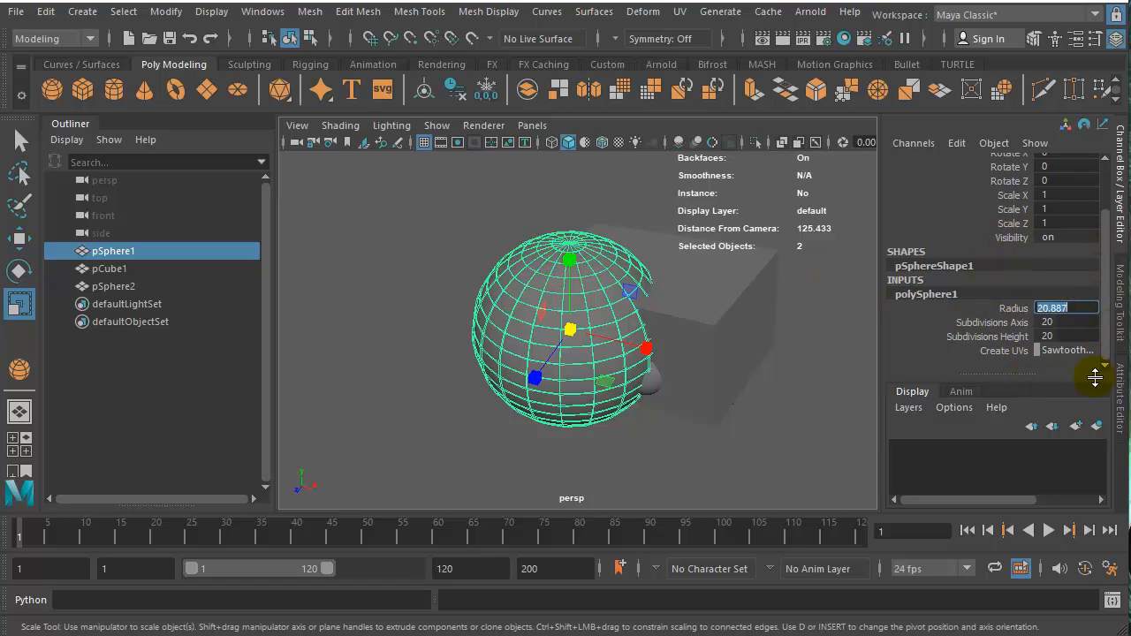
{"action": "left_click", "coordinate": [1120, 402]}
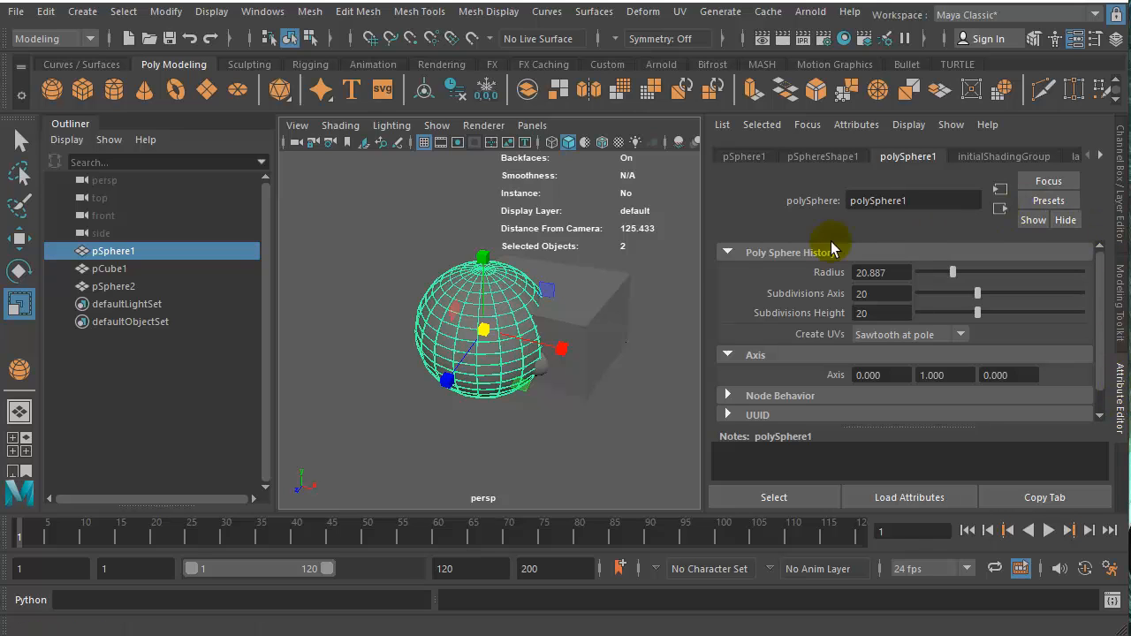
{"action": "left_click", "coordinate": [1117, 226]}
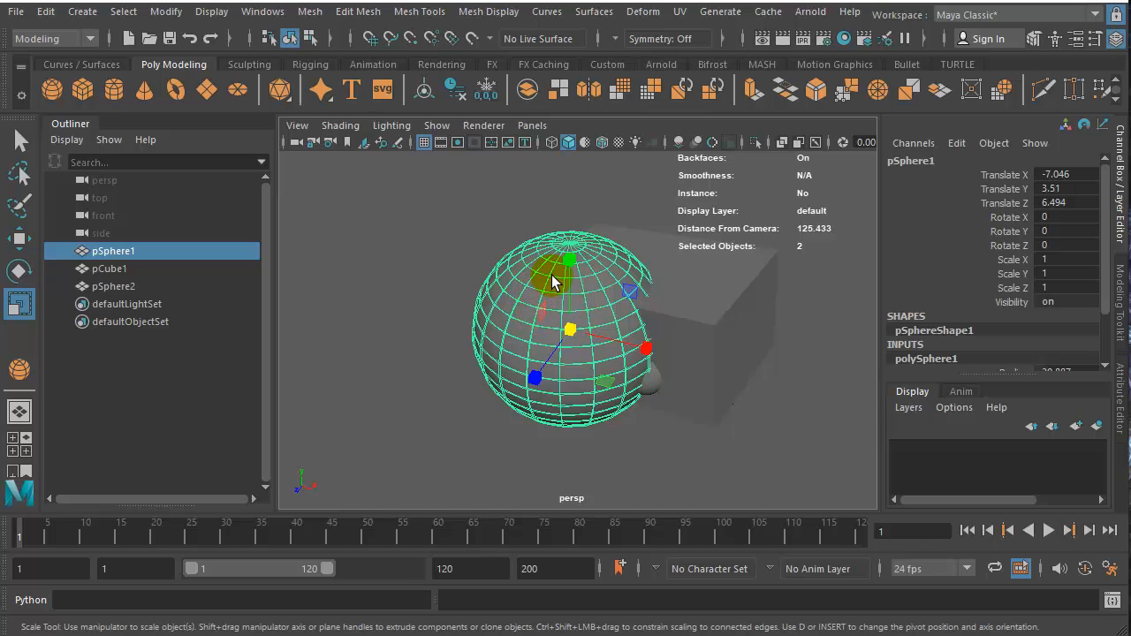
Step: Show the Modeling Toolkit and switch the first sphere to vertex selection
{"action": "left_click", "coordinate": [1114, 38]}
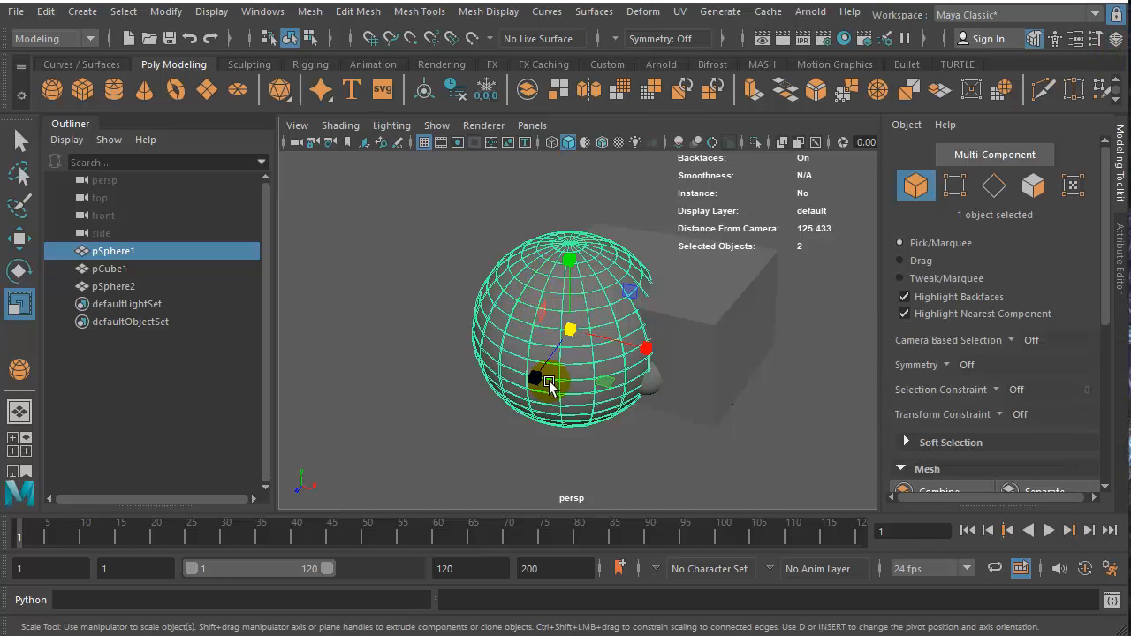
{"action": "left_click", "coordinate": [541, 307]}
{"action": "right_click", "coordinate": [556, 312]}
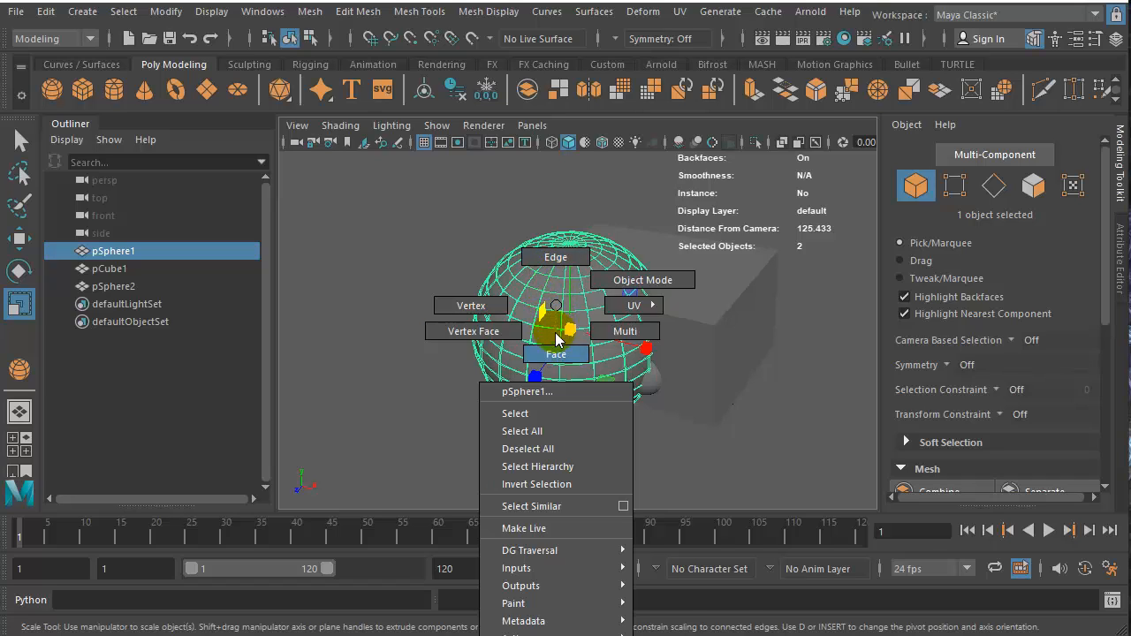
{"action": "left_click", "coordinate": [497, 312]}
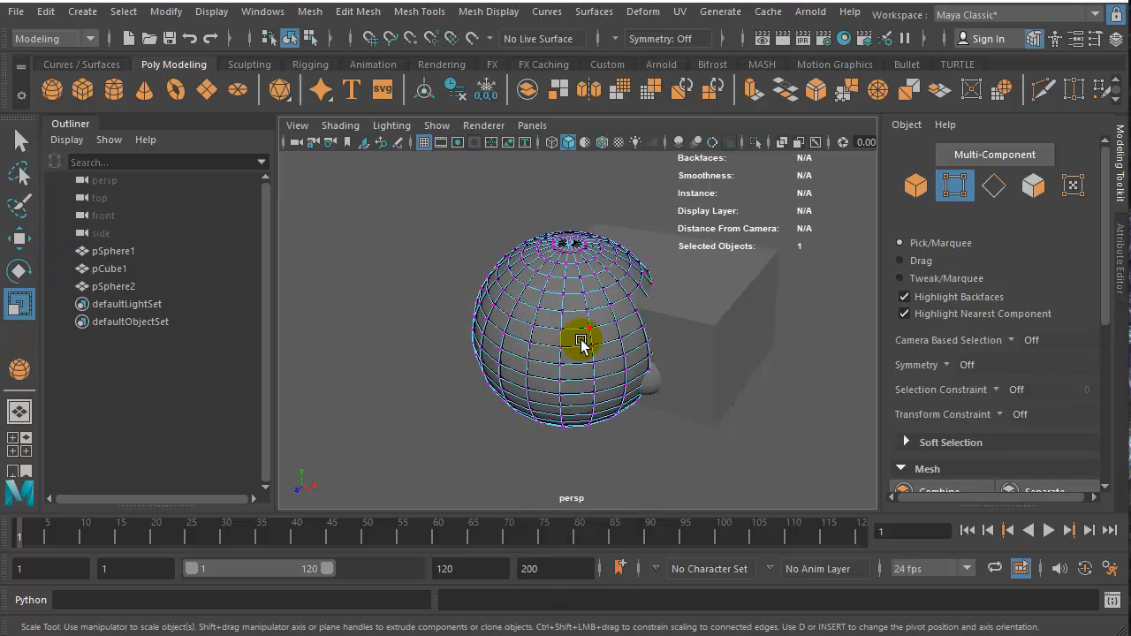
{"action": "scroll", "coordinate": [579, 348], "scroll_direction": "up", "scroll_amount": 4}
{"action": "scroll", "coordinate": [579, 349], "scroll_direction": "down", "scroll_amount": 2}
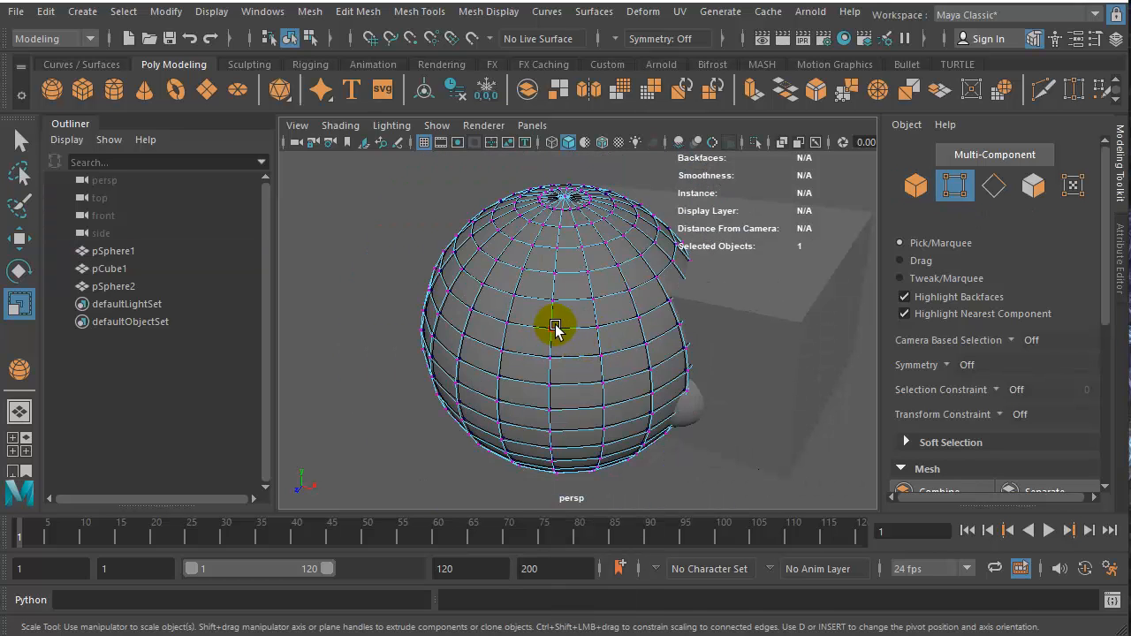
Step: Move two vertices on the upper part of the first sphere outward to form two pointed spikes
{"action": "left_click", "coordinate": [614, 267]}
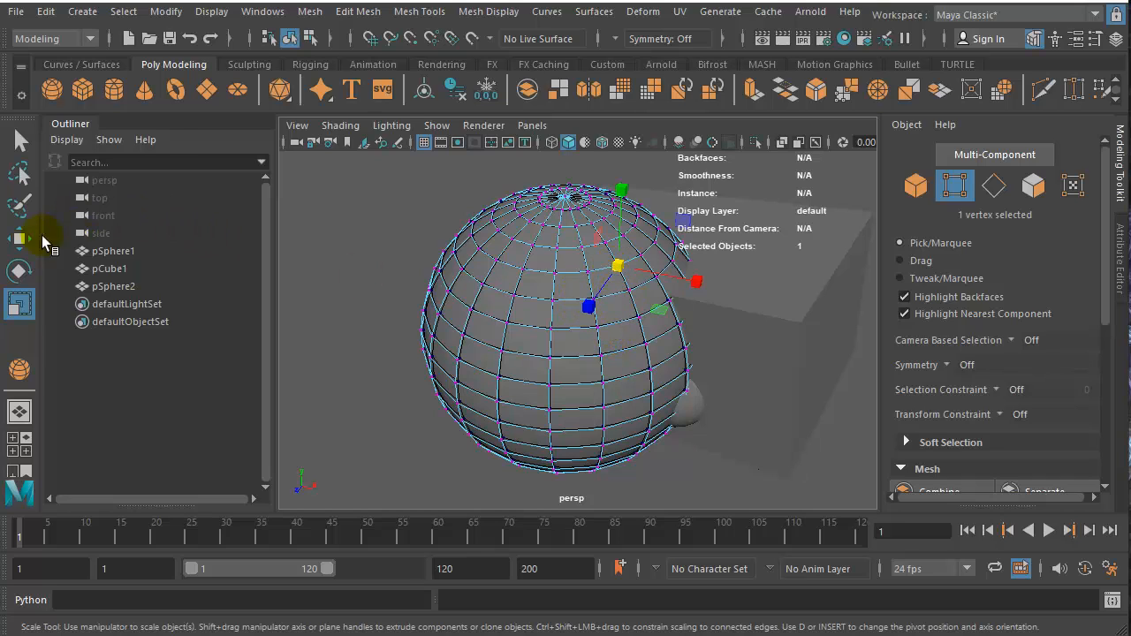
{"action": "left_click", "coordinate": [25, 244]}
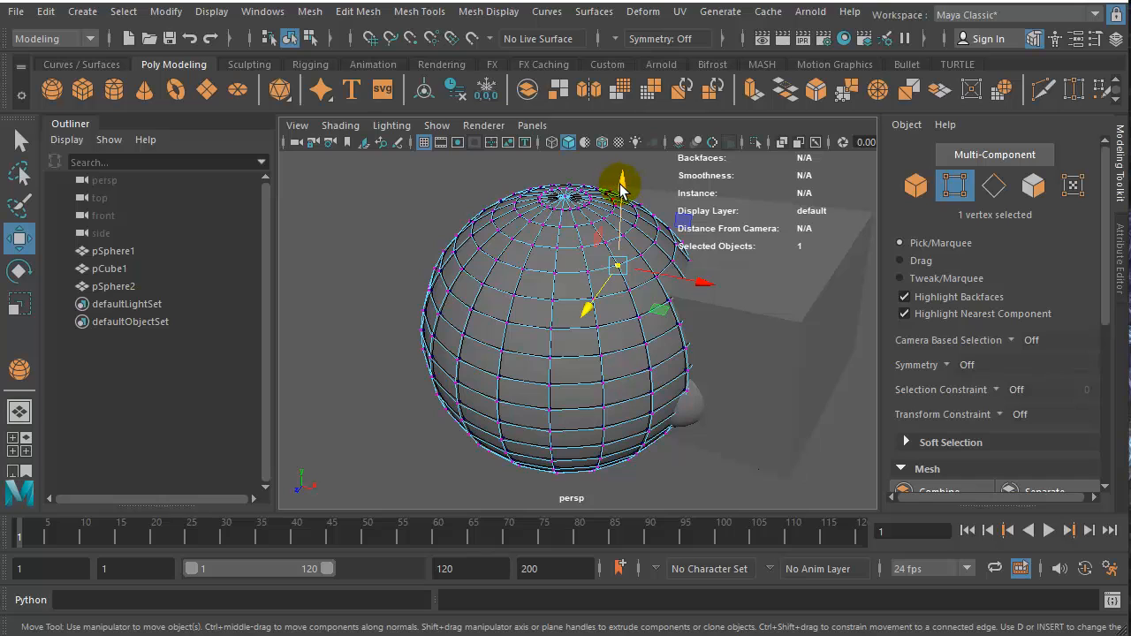
{"action": "left_click_drag", "start_coordinate": [621, 188], "coordinate": [584, 487]}
{"action": "key", "text": "1"}
{"action": "left_click_drag", "start_coordinate": [664, 428], "coordinate": [691, 441]}
{"action": "left_click_drag", "start_coordinate": [587, 483], "coordinate": [596, 469]}
{"action": "left_click_drag", "start_coordinate": [667, 402], "coordinate": [749, 384], "text": "alt"}
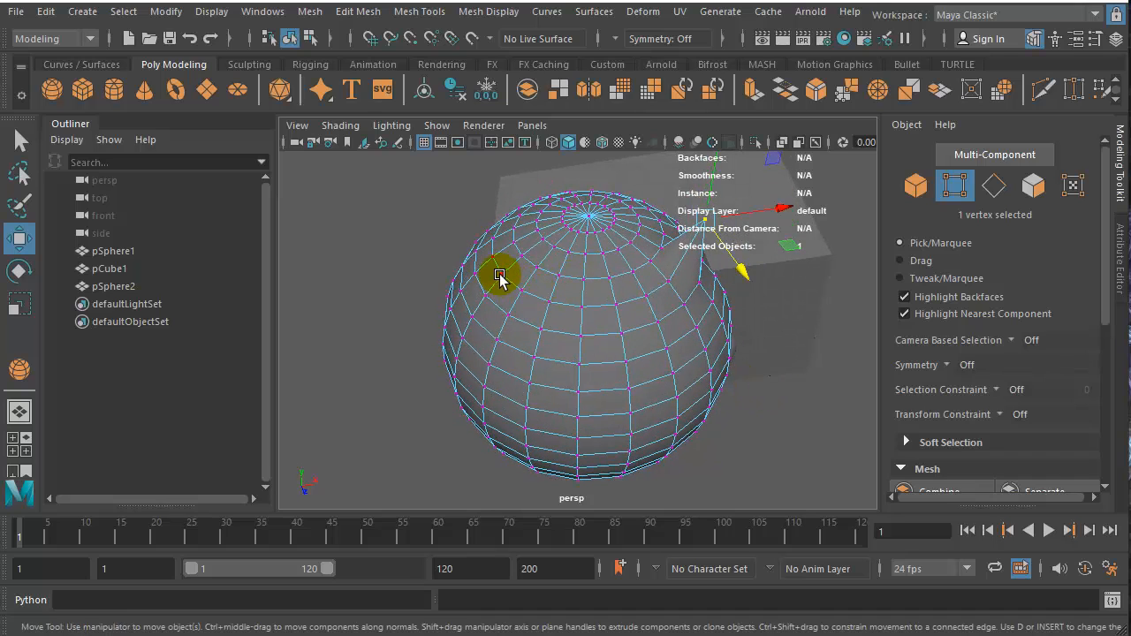
{"action": "mouse_move", "coordinate": [502, 281]}
{"action": "left_mouse_down"}
{"action": "mouse_move", "coordinate": [525, 298]}
{"action": "mouse_move", "coordinate": [589, 260]}
{"action": "mouse_move", "coordinate": [529, 277]}
{"action": "mouse_move", "coordinate": [603, 272]}
{"action": "mouse_move", "coordinate": [522, 279]}
{"action": "left_mouse_up"}
Step: Switch the cube to vertex selection and move its near upper corner vertex inward and the vertex below it outward
{"action": "left_click", "coordinate": [813, 273]}
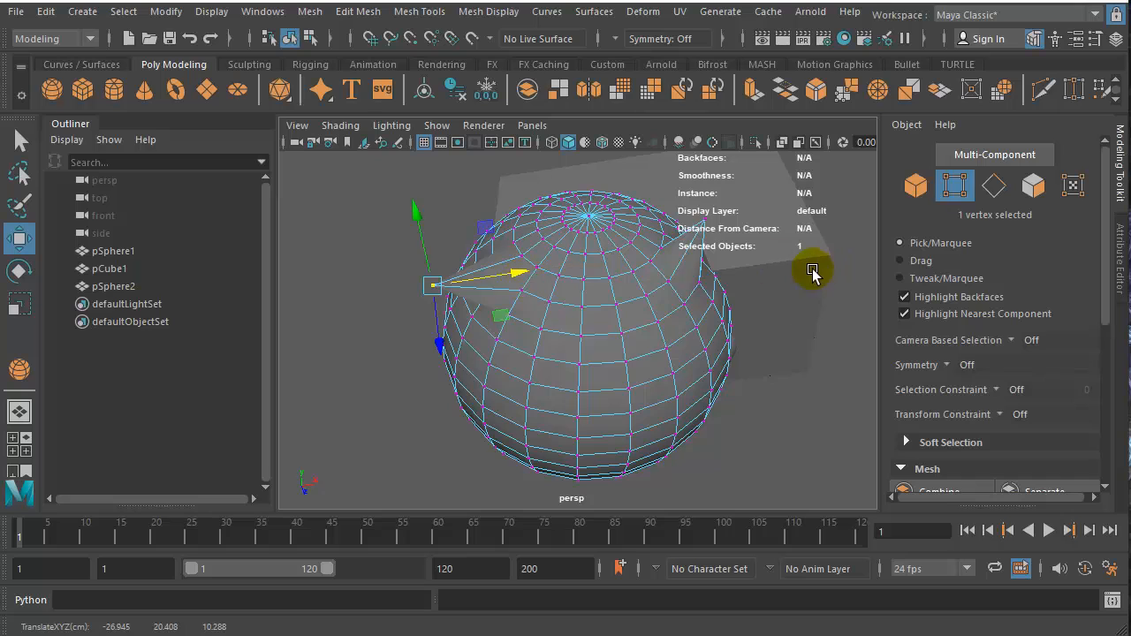
{"action": "left_click_drag", "start_coordinate": [762, 346], "coordinate": [672, 341], "text": "alt"}
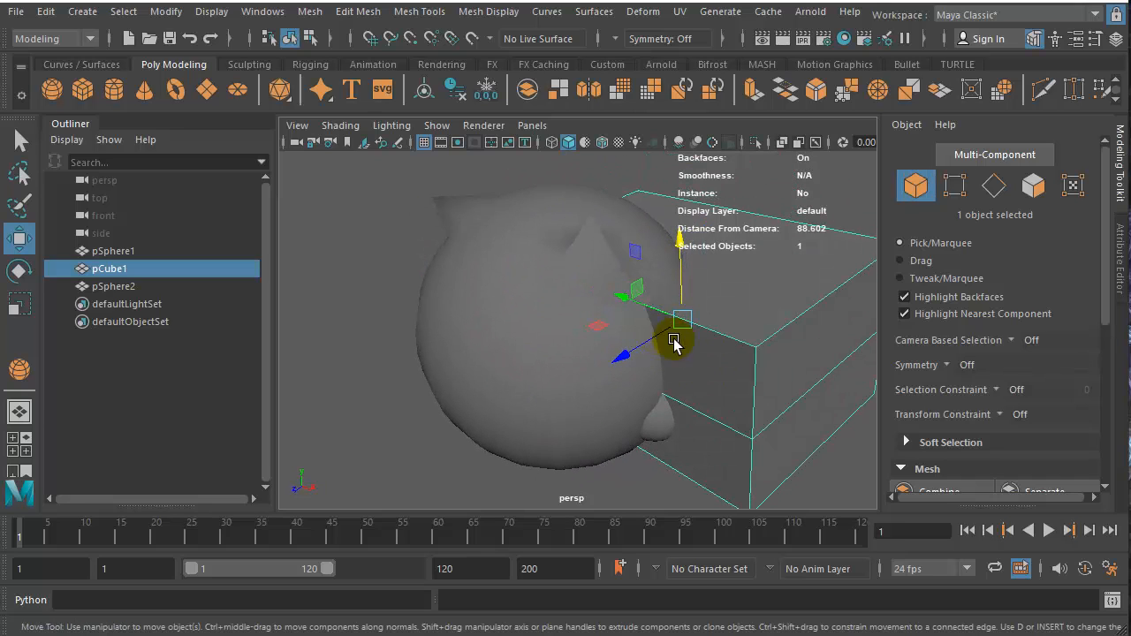
{"action": "right_click_drag", "start_coordinate": [764, 351], "coordinate": [681, 345]}
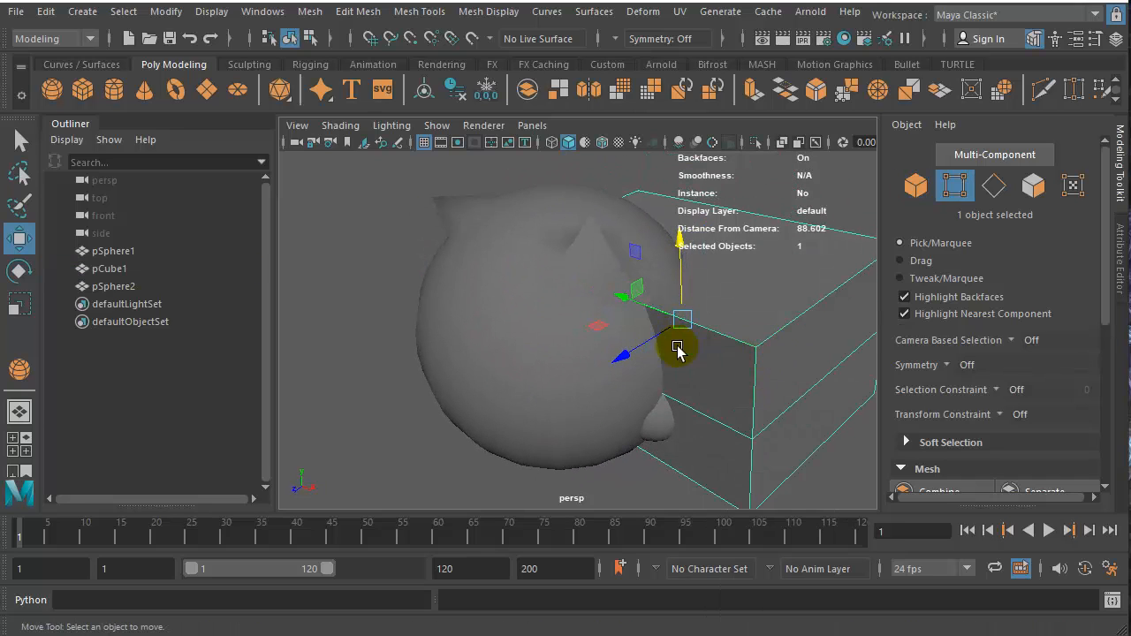
{"action": "left_click", "coordinate": [757, 351]}
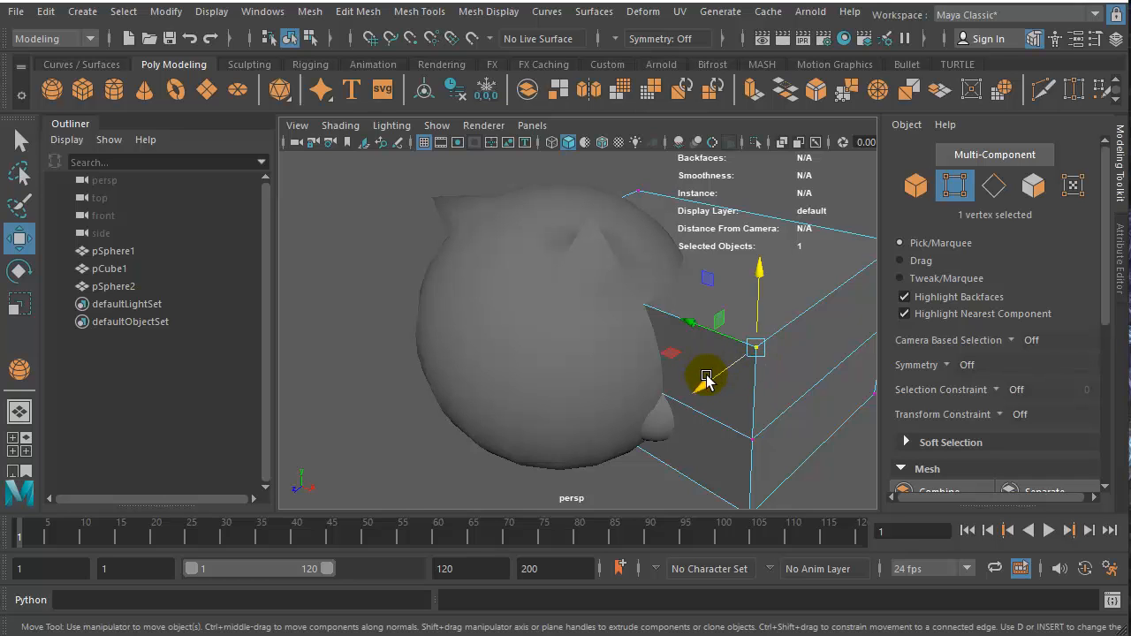
{"action": "left_click_drag", "start_coordinate": [707, 380], "coordinate": [639, 398]}
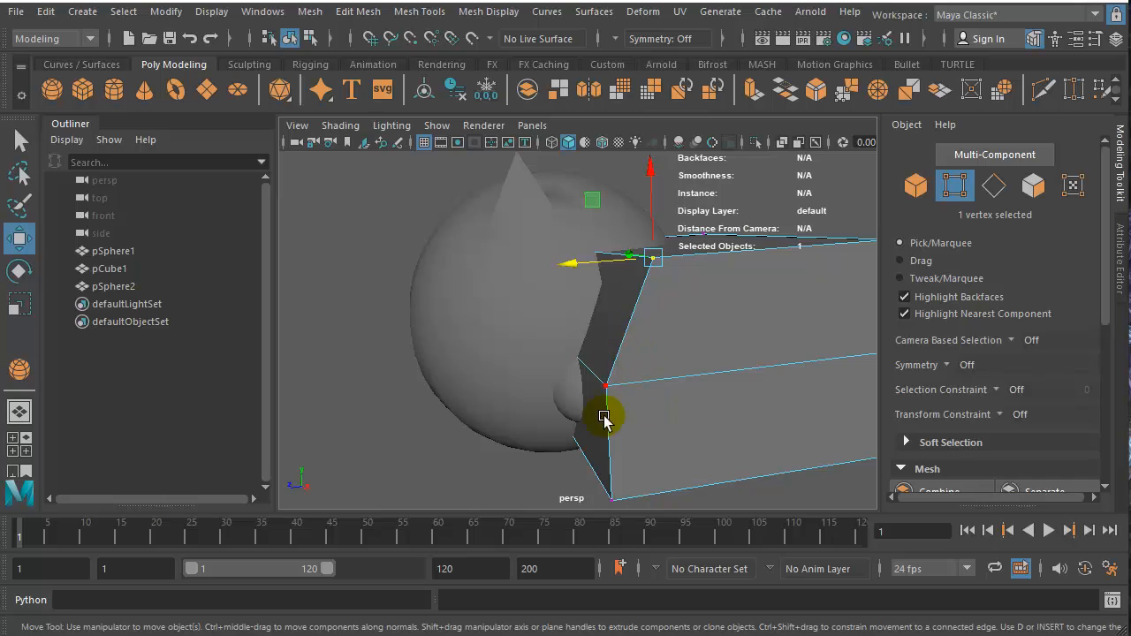
{"action": "left_click", "coordinate": [604, 388]}
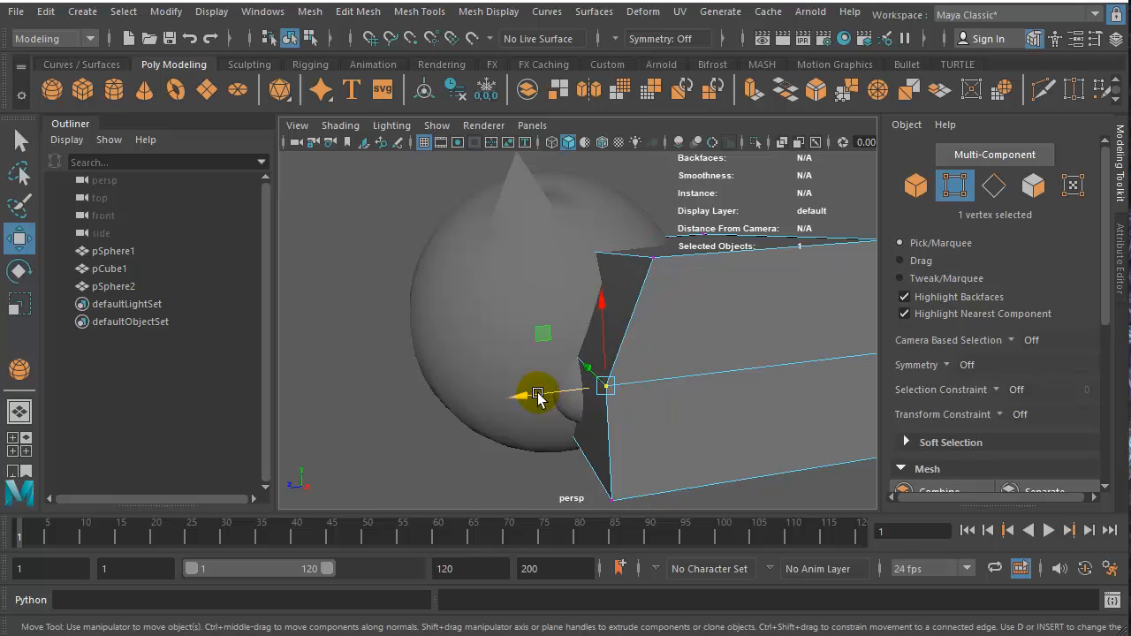
{"action": "left_click_drag", "start_coordinate": [538, 397], "coordinate": [504, 407]}
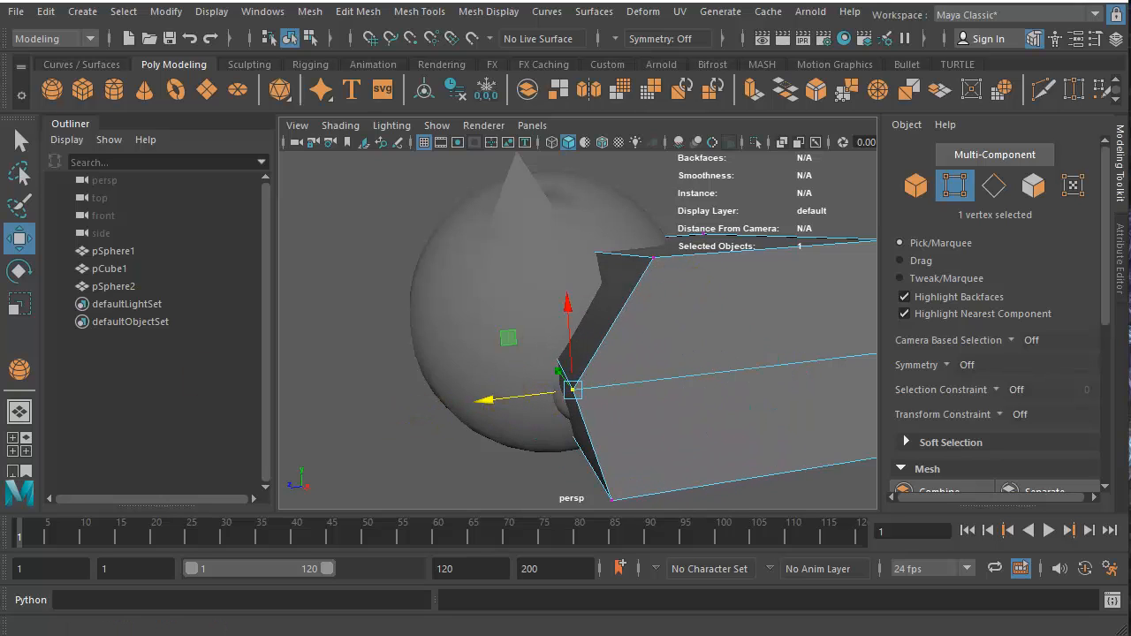
Step: Switch the cube to edge selection and move the lower vertical edge at its near corner sideways
{"action": "right_click", "coordinate": [703, 382]}
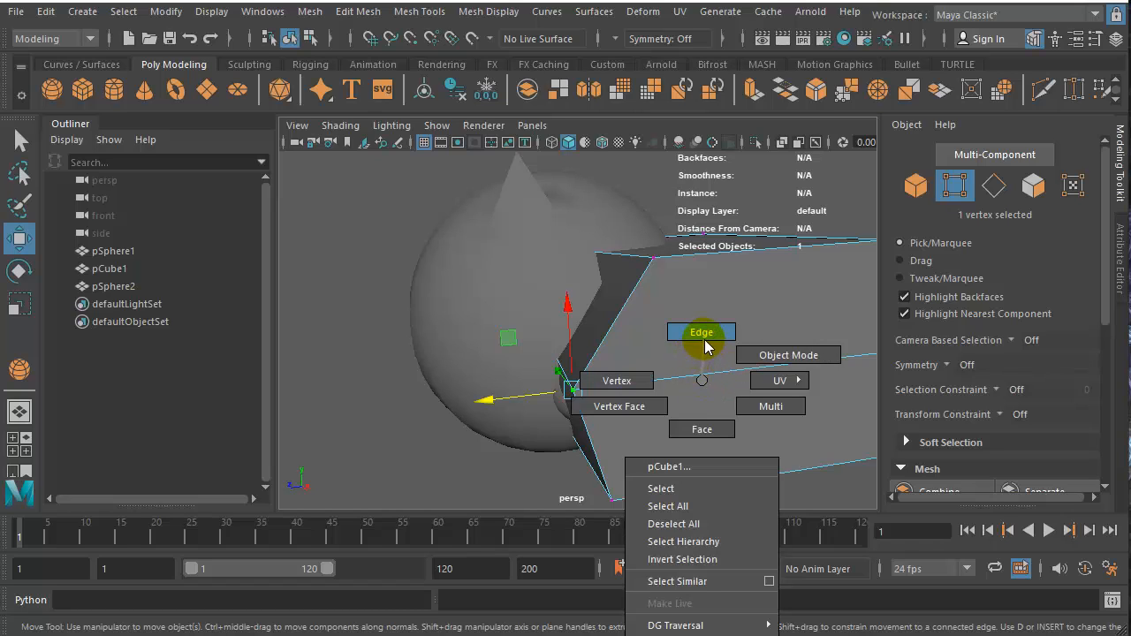
{"action": "left_click", "coordinate": [704, 337]}
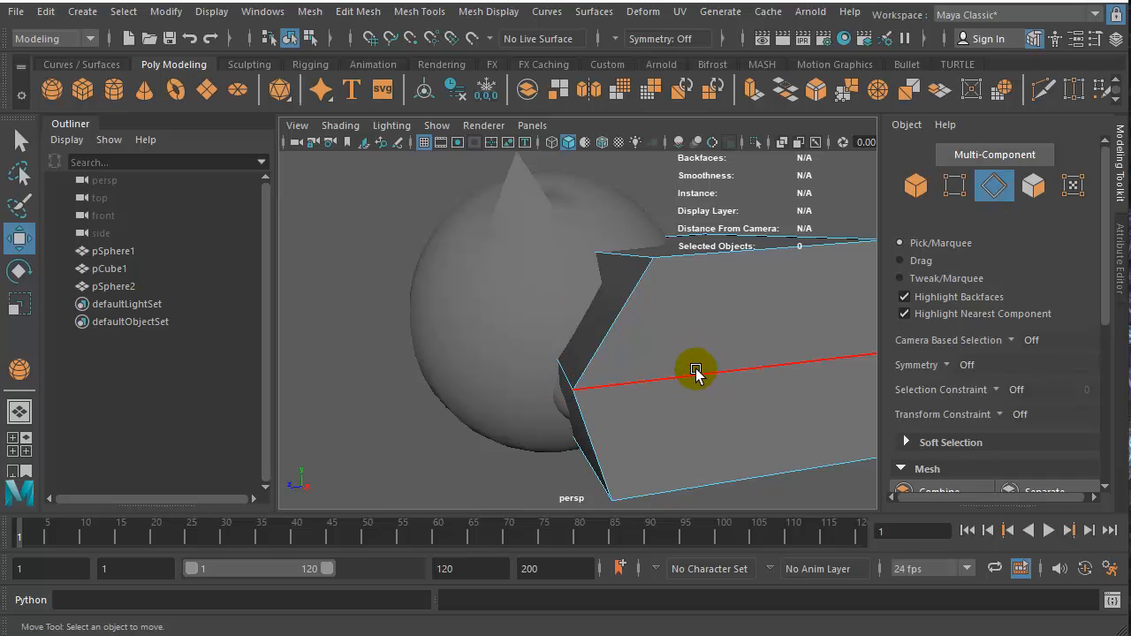
{"action": "left_click", "coordinate": [695, 376]}
{"action": "scroll", "coordinate": [698, 380], "scroll_direction": "down", "scroll_amount": 4}
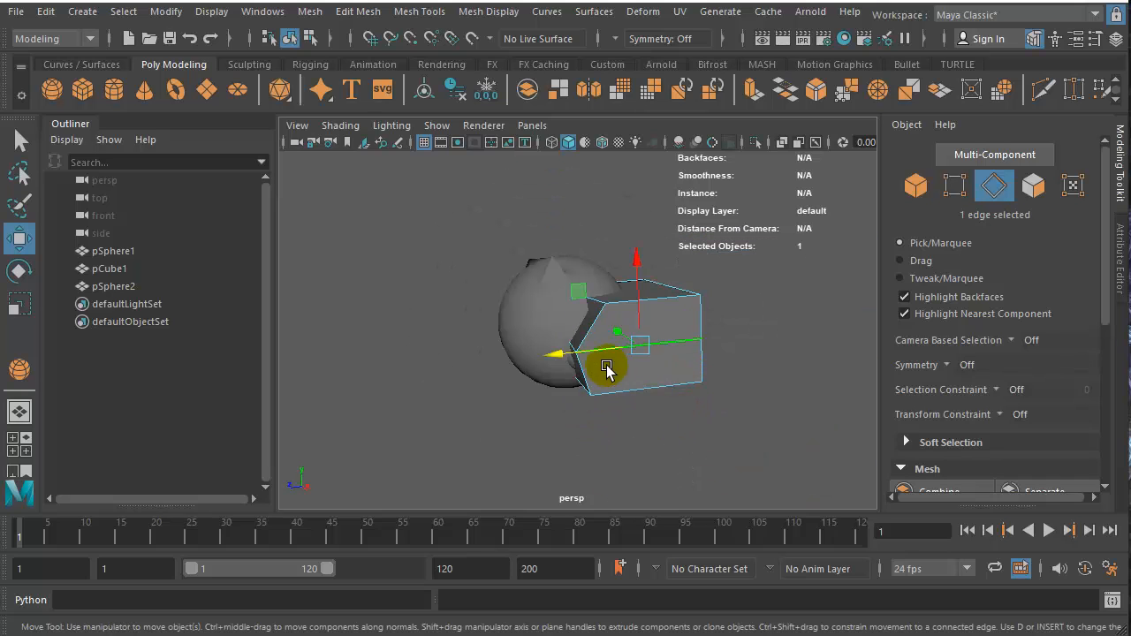
{"action": "left_click_drag", "start_coordinate": [607, 377], "coordinate": [734, 389], "text": "alt"}
{"action": "right_click_drag", "start_coordinate": [673, 385], "coordinate": [819, 363], "text": "alt"}
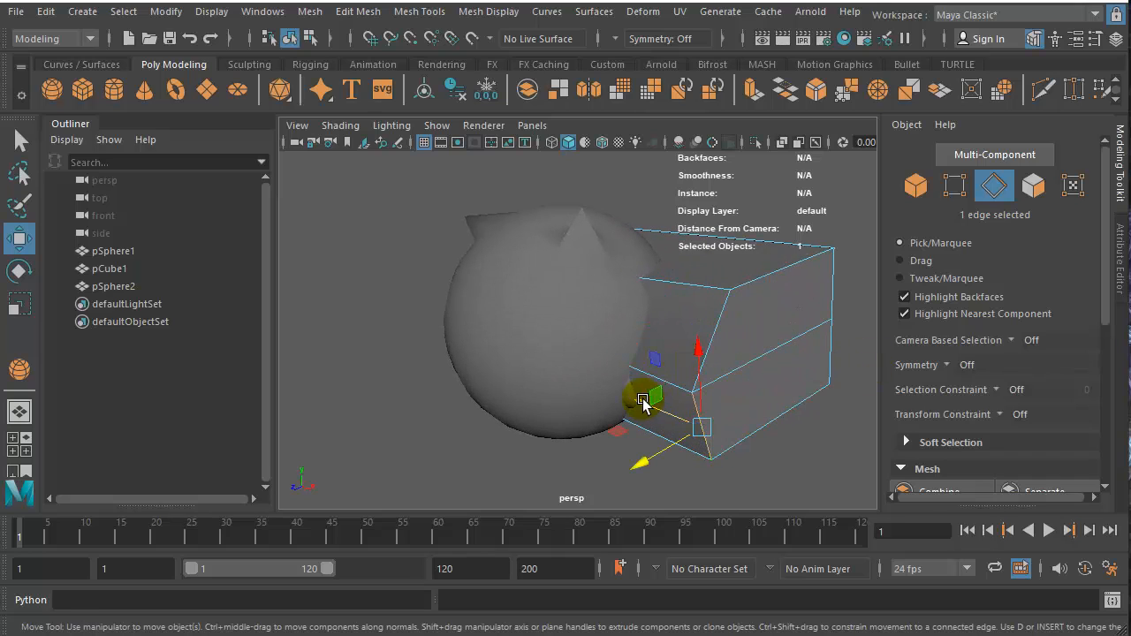
{"action": "left_click_drag", "start_coordinate": [643, 401], "coordinate": [679, 415]}
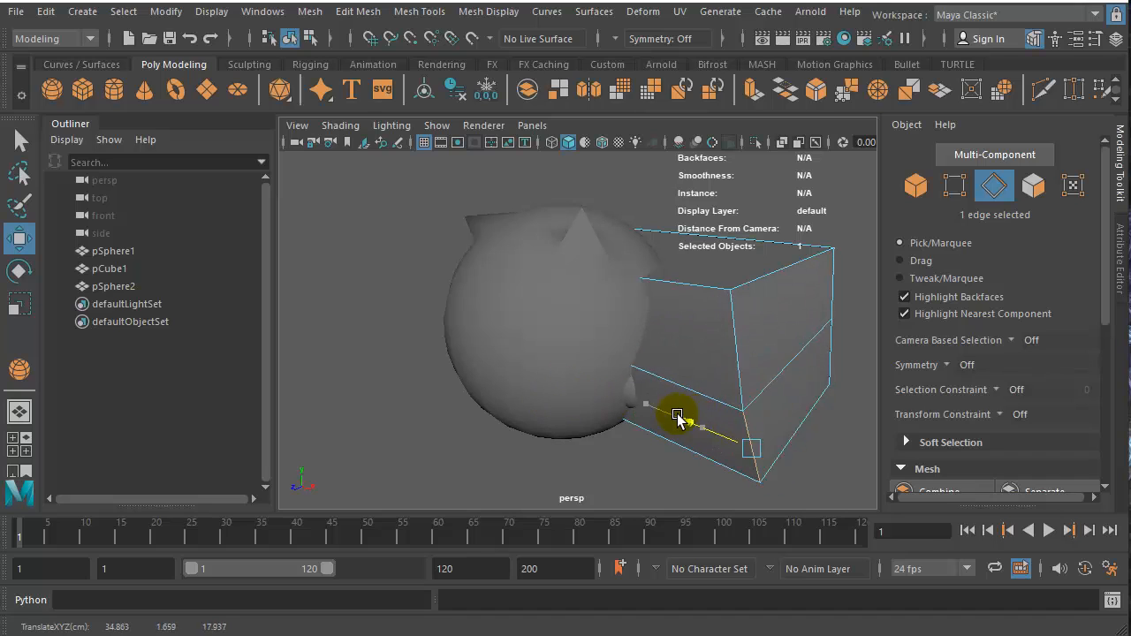
Step: Rotate the cube's lower corner edge slightly and scale it up with the Scale tool
{"action": "left_click", "coordinate": [22, 272]}
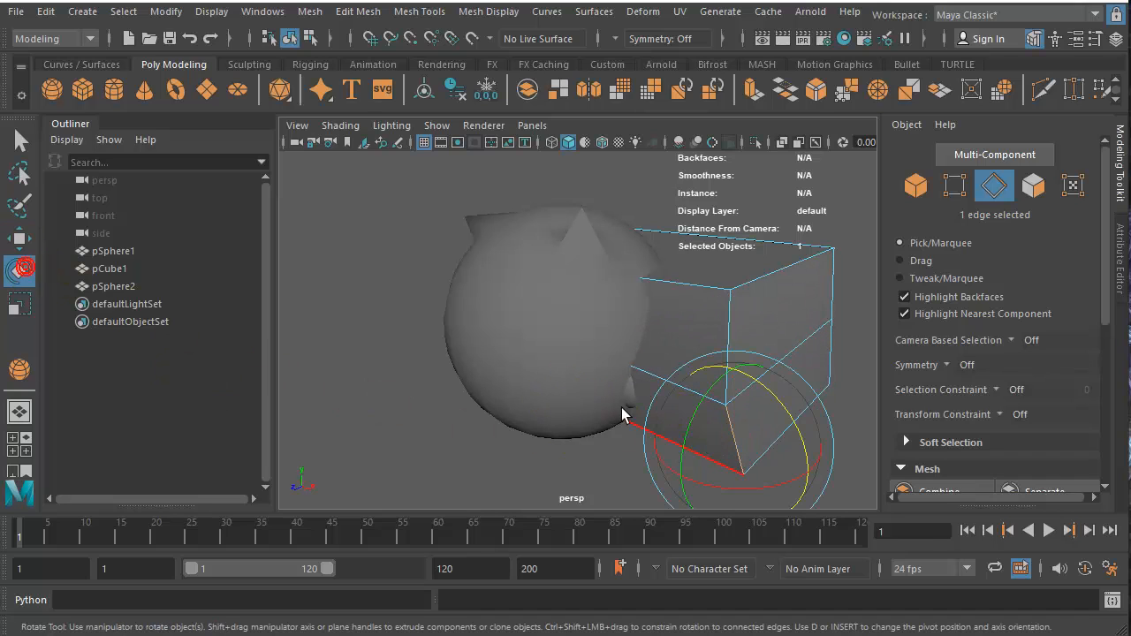
{"action": "mouse_move", "coordinate": [780, 402]}
{"action": "left_mouse_down"}
{"action": "mouse_move", "coordinate": [729, 372]}
{"action": "mouse_move", "coordinate": [814, 437]}
{"action": "mouse_move", "coordinate": [780, 400]}
{"action": "left_mouse_up"}
{"action": "left_click", "coordinate": [19, 305]}
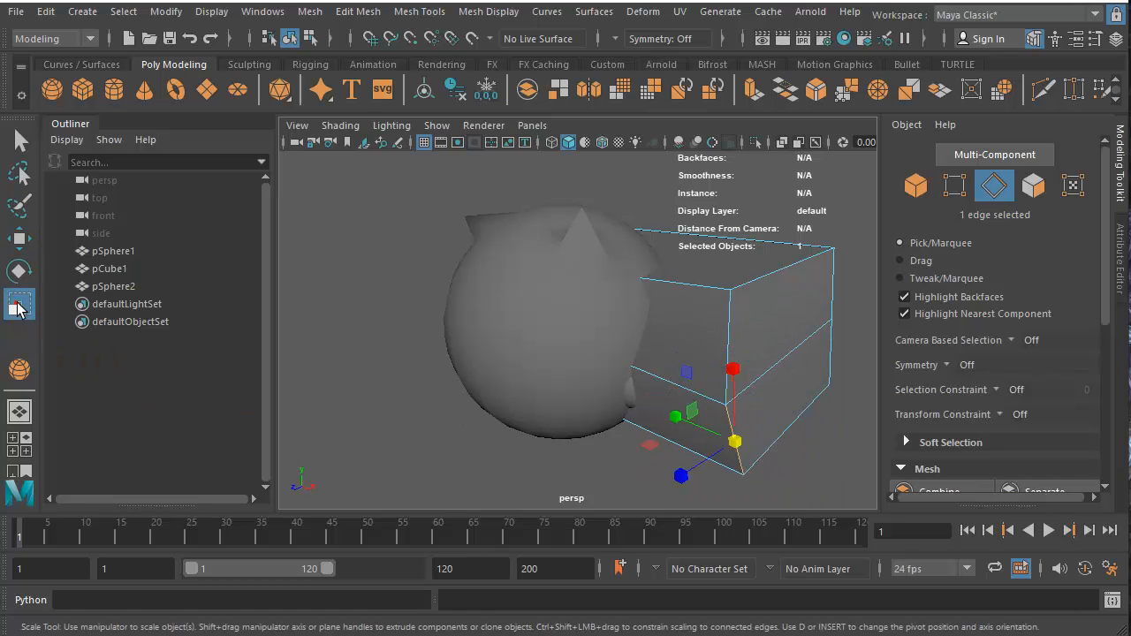
{"action": "left_click_drag", "start_coordinate": [720, 477], "coordinate": [645, 420]}
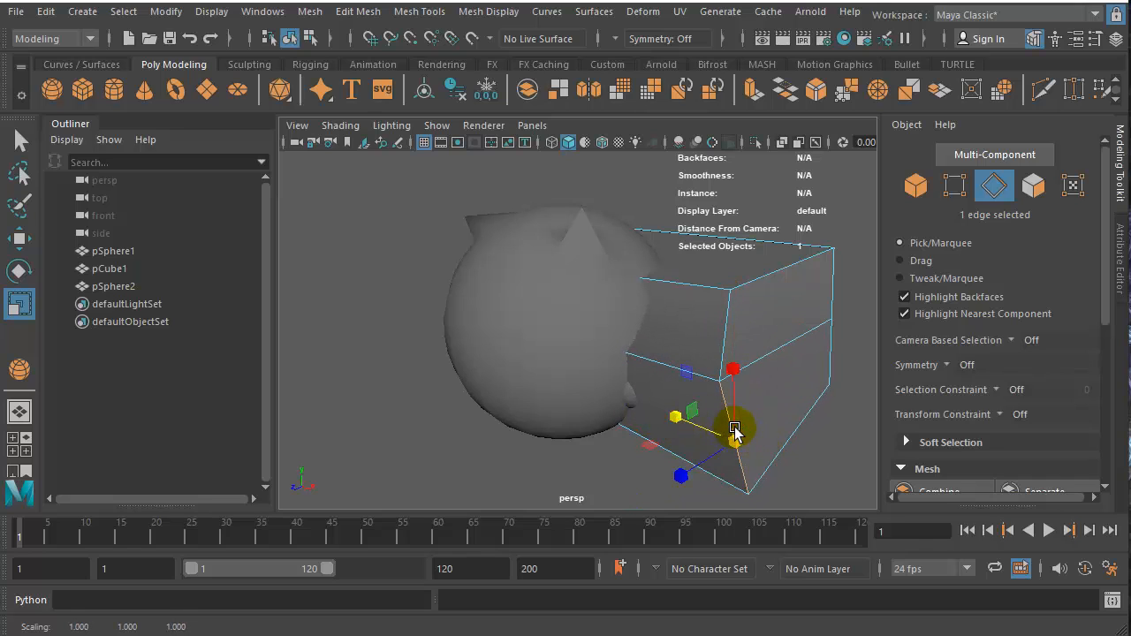
{"action": "mouse_move", "coordinate": [734, 430]}
{"action": "left_mouse_down"}
{"action": "mouse_move", "coordinate": [733, 378]}
{"action": "mouse_move", "coordinate": [746, 402]}
{"action": "mouse_move", "coordinate": [736, 440]}
{"action": "mouse_move", "coordinate": [787, 437]}
{"action": "mouse_move", "coordinate": [747, 415]}
{"action": "left_mouse_up"}
Step: Select five edges on the cube's spiked side face, move them together inward toward the body, and clear the selection
{"action": "left_click", "coordinate": [19, 236]}
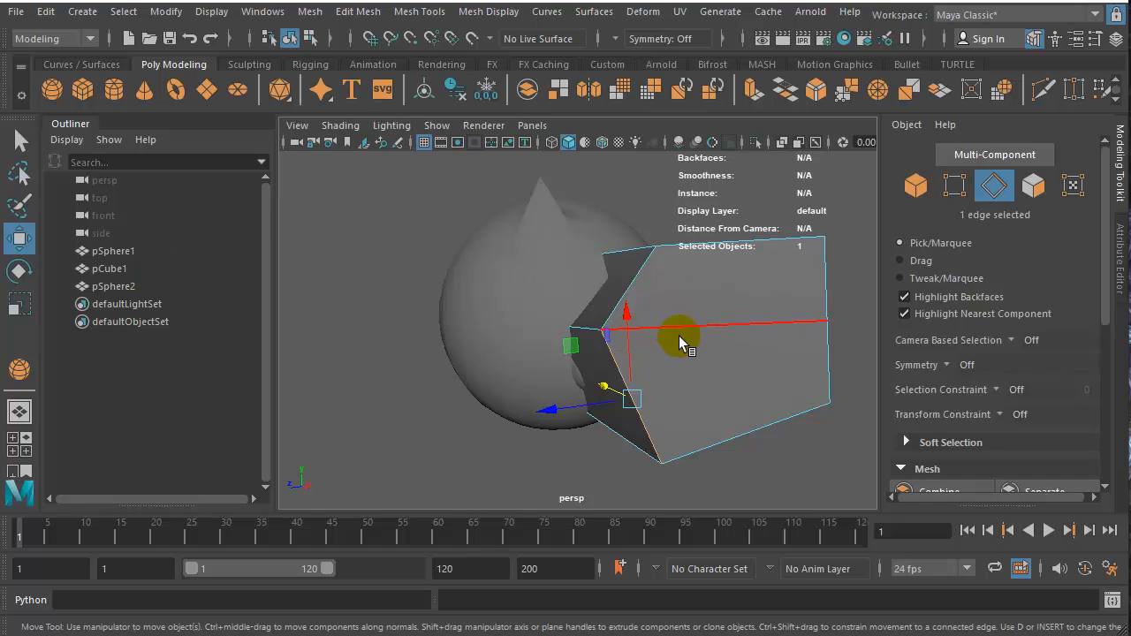
{"action": "left_click", "coordinate": [765, 424]}
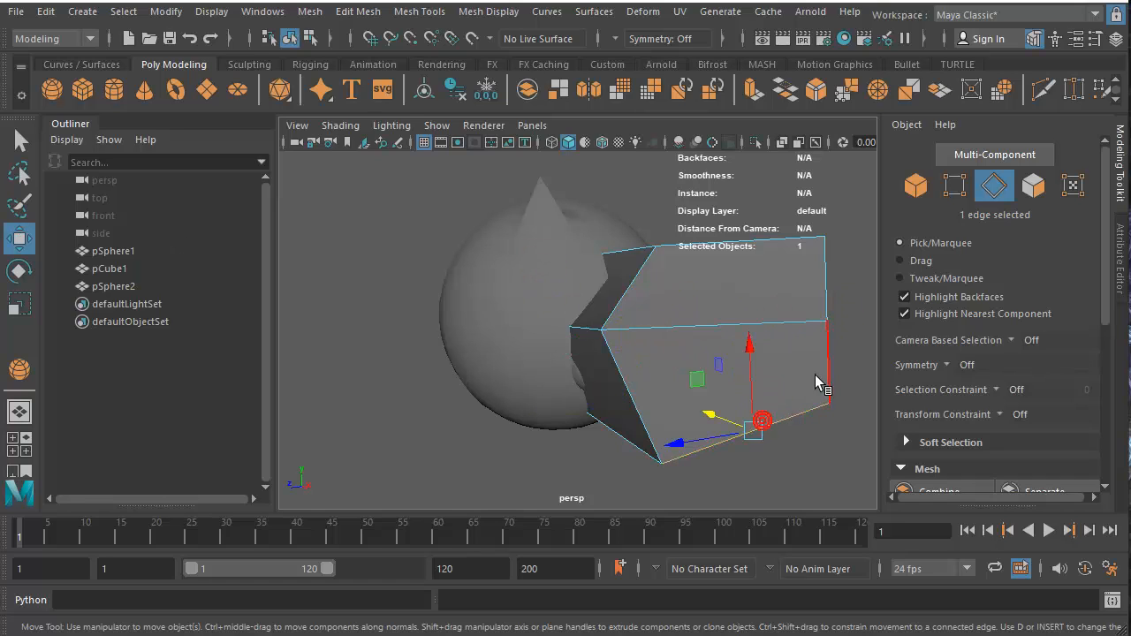
{"action": "left_click", "coordinate": [792, 323], "text": "shift"}
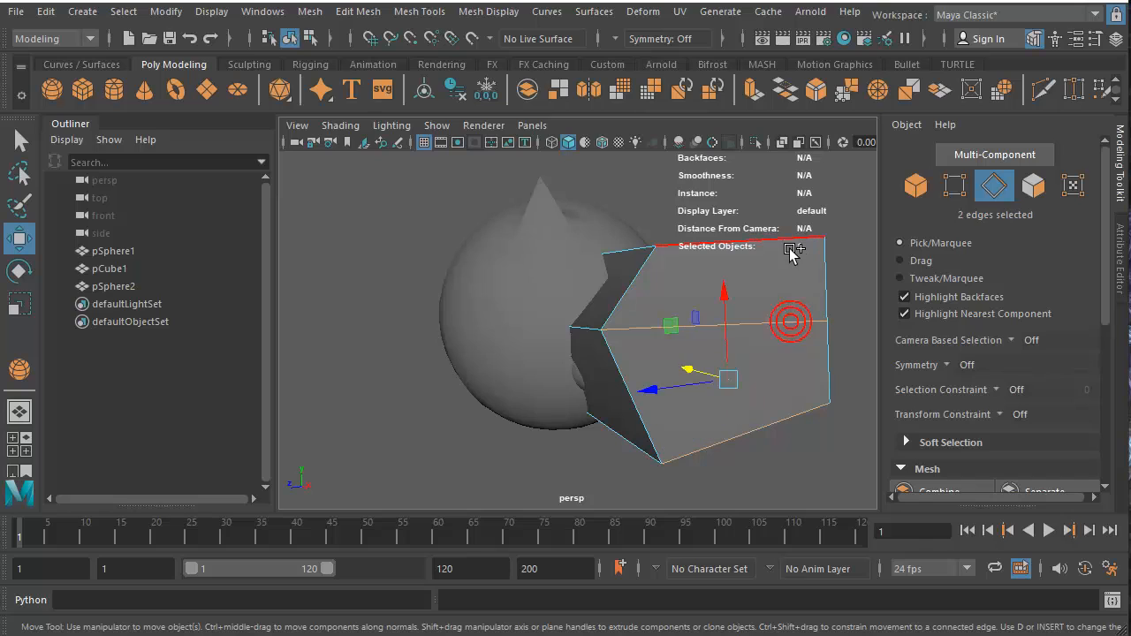
{"action": "left_click", "coordinate": [792, 240], "text": "shift"}
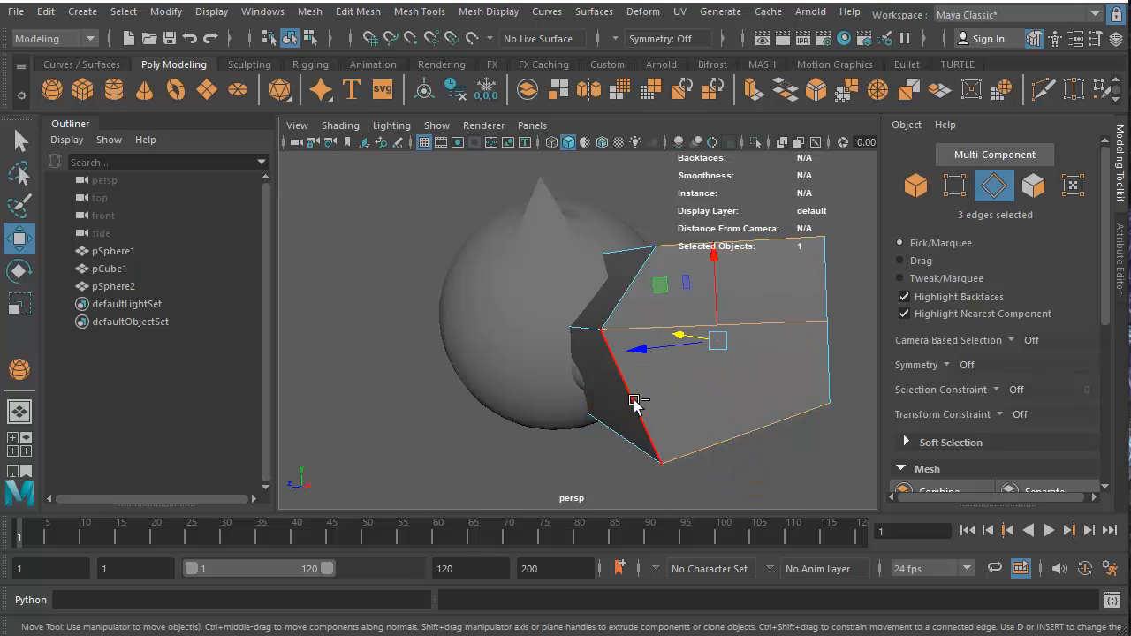
{"action": "left_click", "coordinate": [617, 311], "text": "shift"}
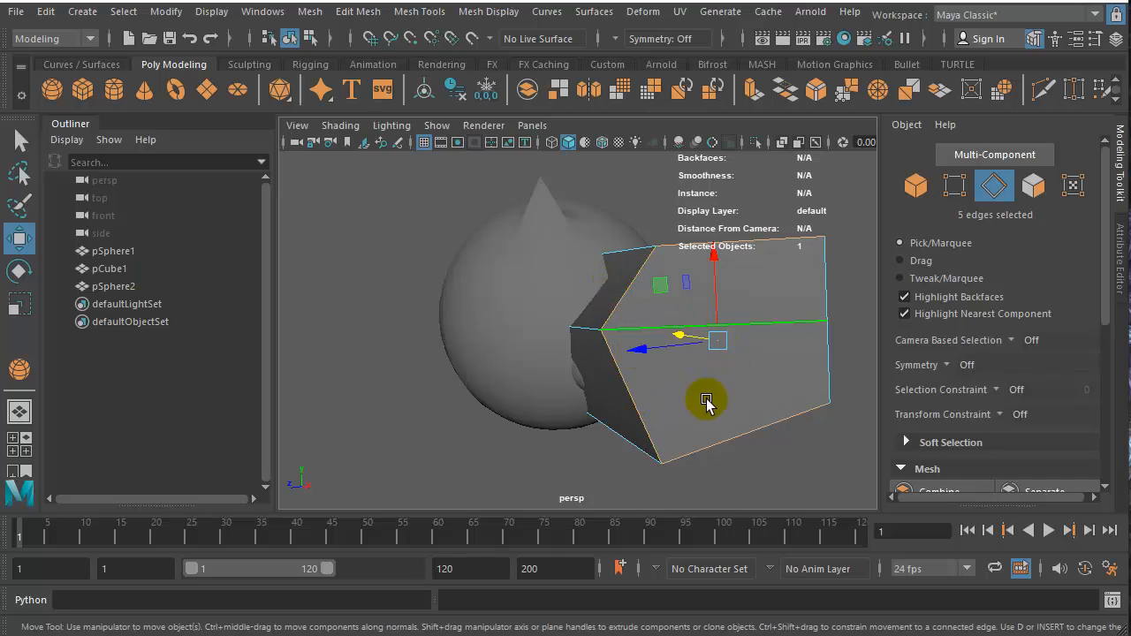
{"action": "left_click_drag", "start_coordinate": [643, 341], "coordinate": [715, 421], "text": "alt"}
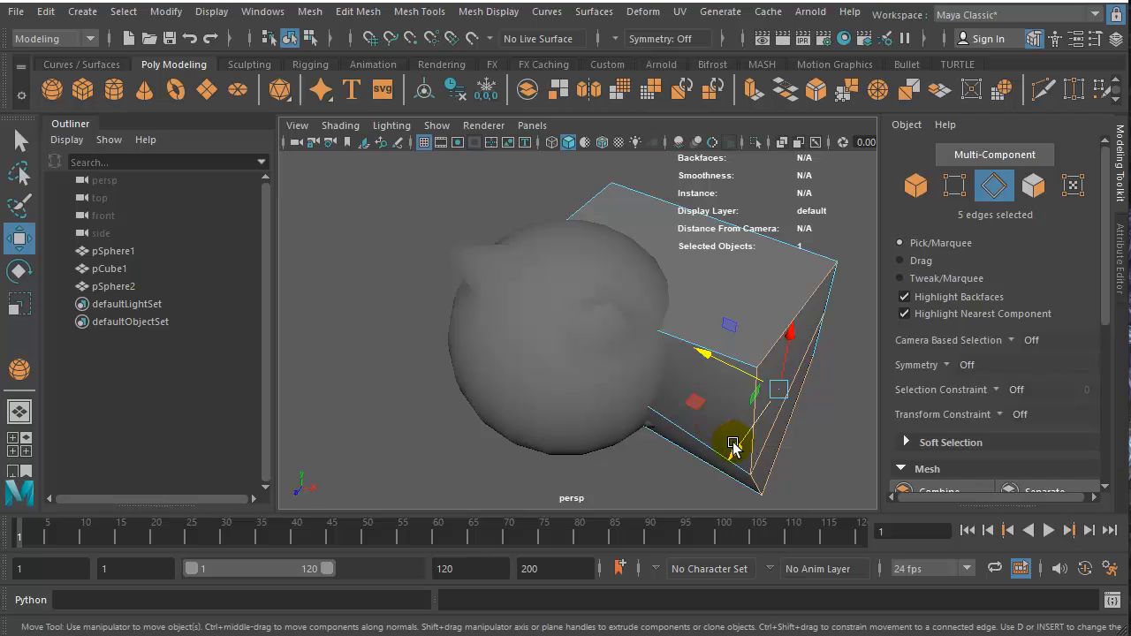
{"action": "left_click_drag", "start_coordinate": [705, 355], "coordinate": [753, 361]}
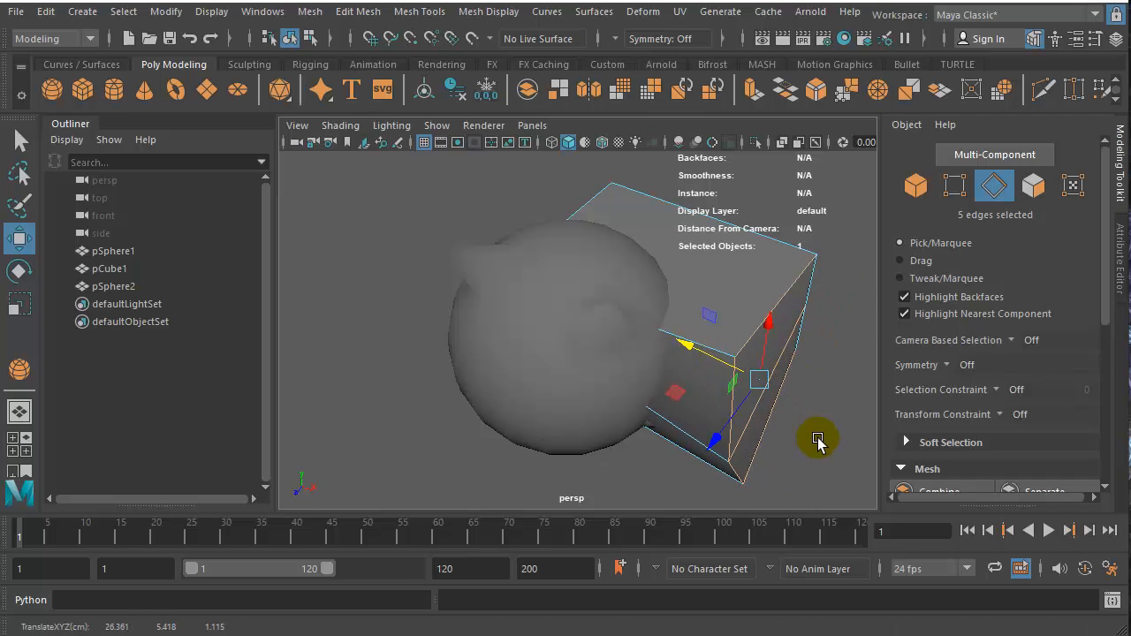
{"action": "left_click", "coordinate": [845, 245]}
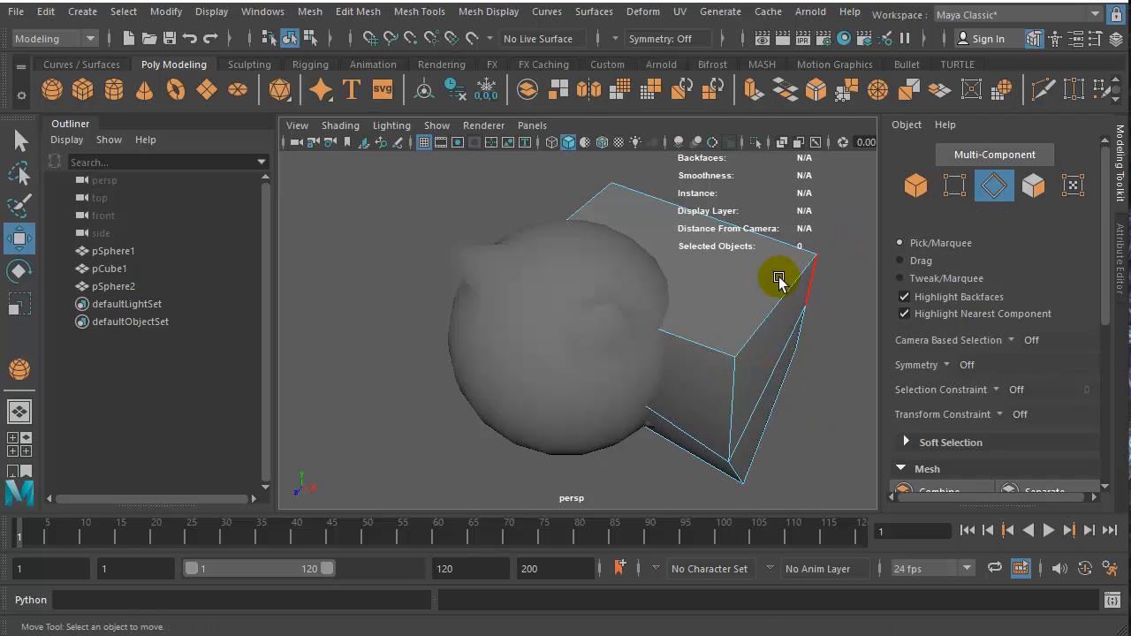
Step: Select three edges at the cube's upper corner together, and replace that selection with the single horizontal edge across its side
{"action": "left_click_drag", "start_coordinate": [568, 190], "coordinate": [639, 217]}
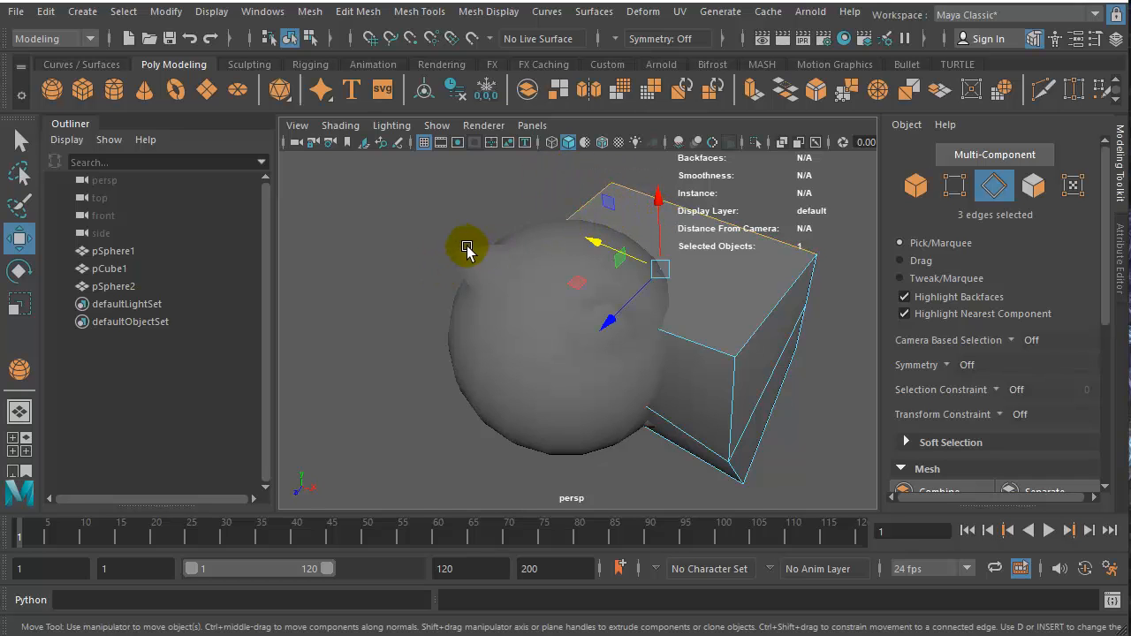
{"action": "left_click_drag", "start_coordinate": [485, 250], "coordinate": [720, 207], "text": "alt"}
{"action": "mouse_move", "coordinate": [522, 182]}
{"action": "left_mouse_down"}
{"action": "mouse_move", "coordinate": [524, 144]}
{"action": "mouse_move", "coordinate": [527, 237]}
{"action": "mouse_move", "coordinate": [521, 162]}
{"action": "mouse_move", "coordinate": [527, 193]}
{"action": "left_mouse_up"}
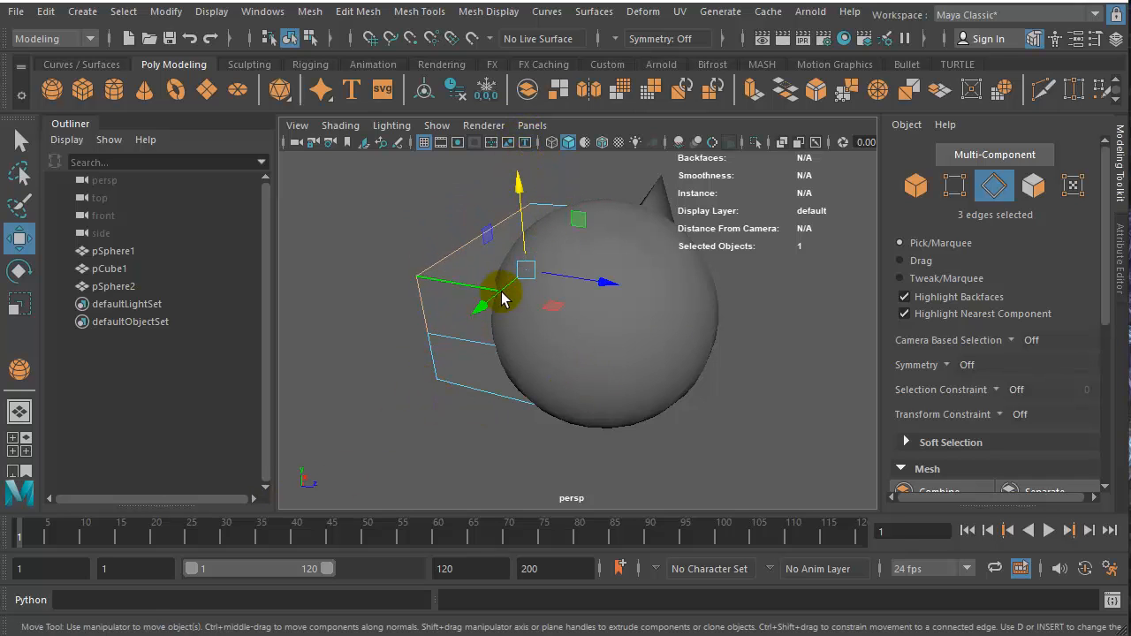
{"action": "left_click_drag", "start_coordinate": [749, 323], "coordinate": [580, 374], "text": "alt"}
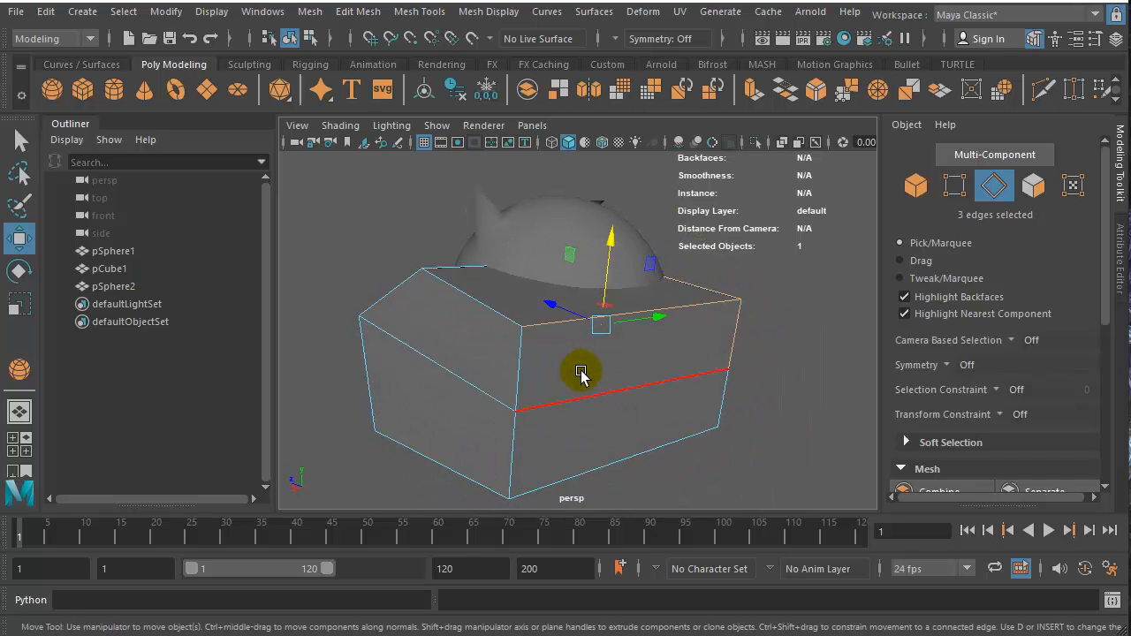
{"action": "left_click", "coordinate": [646, 372]}
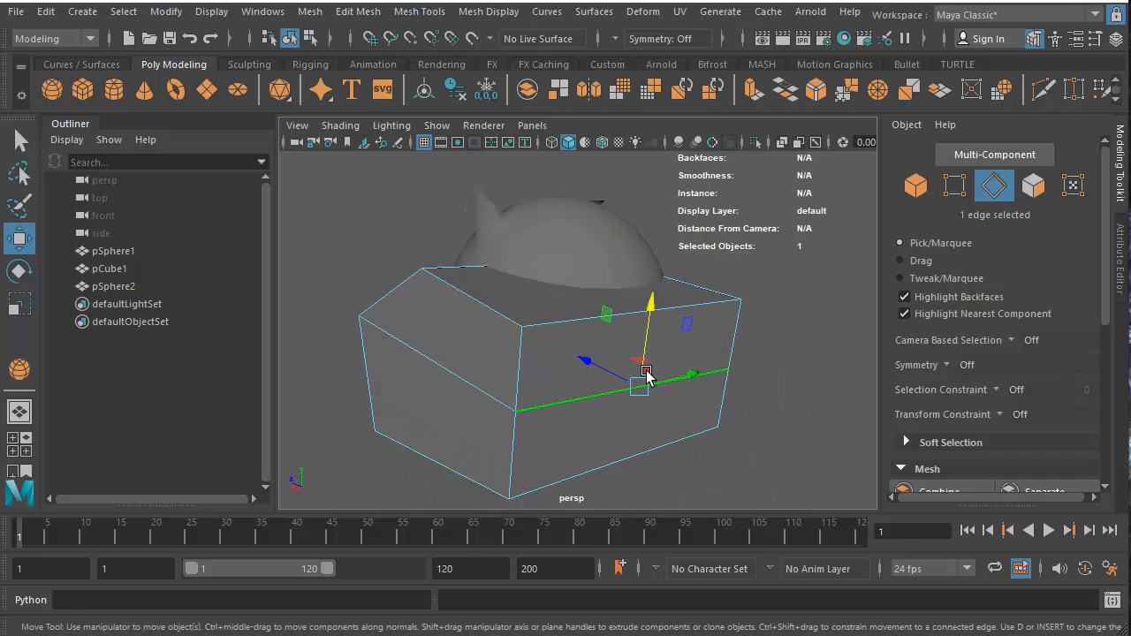
Step: Switch the cube to face selection and select its side, sloped and upper faces one after another
{"action": "right_click", "coordinate": [590, 397]}
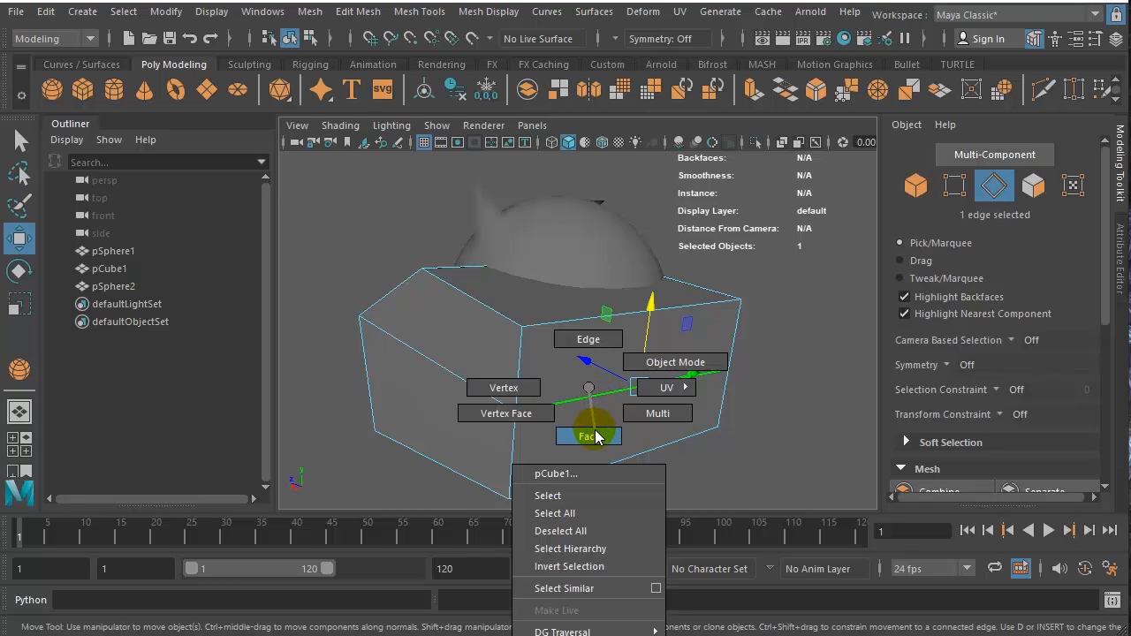
{"action": "left_click", "coordinate": [590, 436]}
{"action": "left_click", "coordinate": [590, 433]}
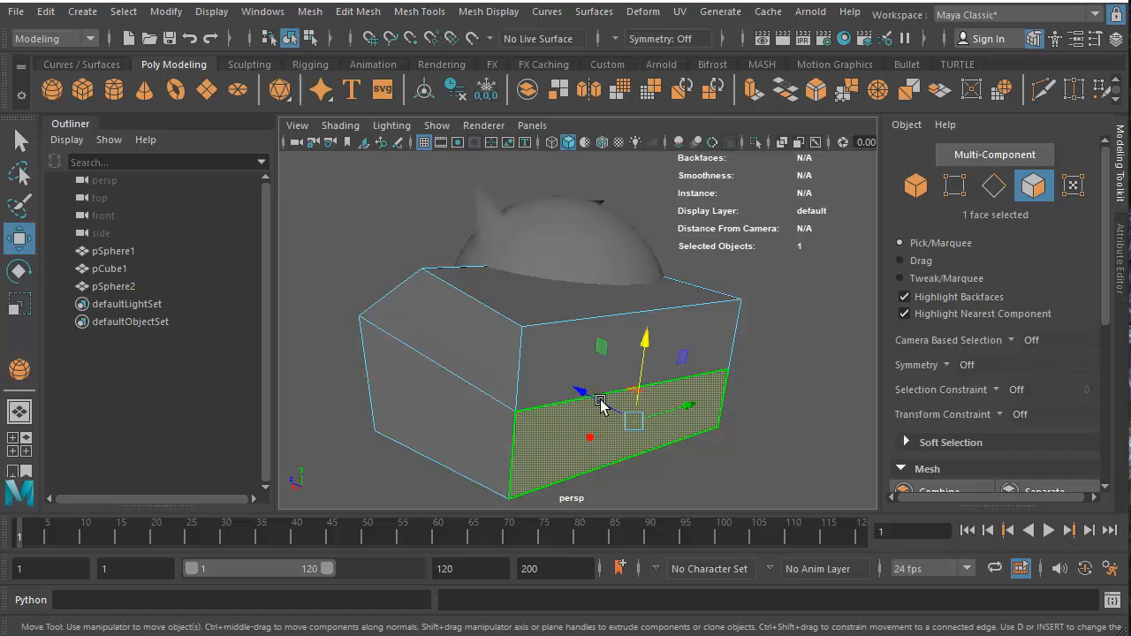
{"action": "left_click", "coordinate": [603, 369]}
{"action": "left_click", "coordinate": [550, 456]}
{"action": "left_click", "coordinate": [554, 388]}
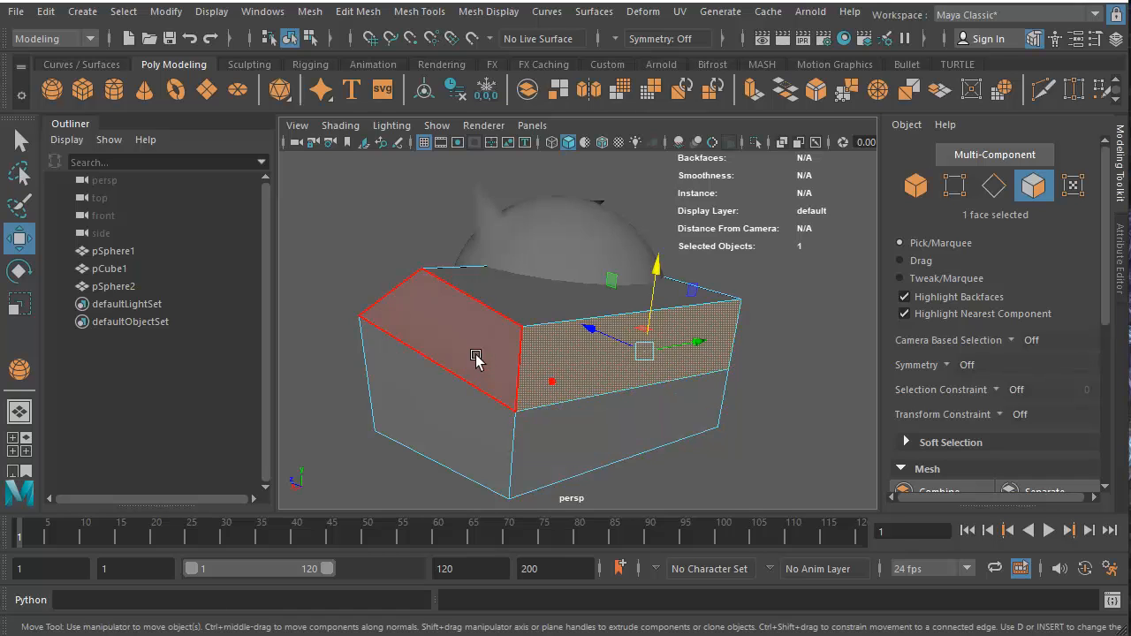
{"action": "left_click", "coordinate": [475, 359]}
{"action": "left_click", "coordinate": [433, 415]}
{"action": "left_click", "coordinate": [575, 305]}
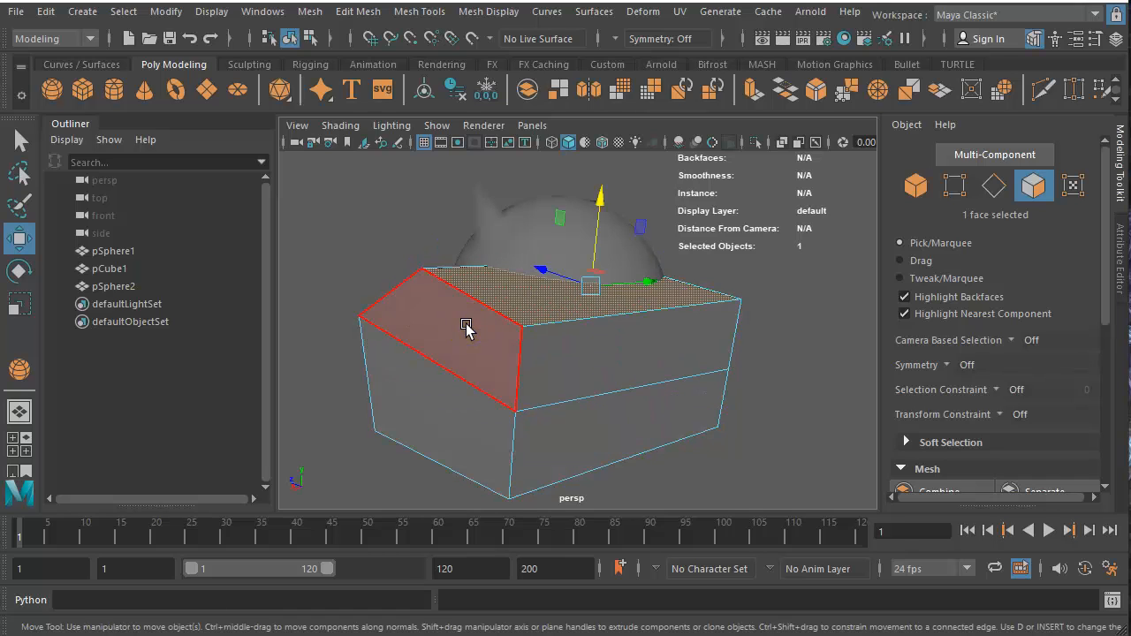
{"action": "left_click", "coordinate": [467, 324]}
{"action": "left_click", "coordinate": [449, 398]}
{"action": "left_click", "coordinate": [576, 379]}
Step: Move the cube's lower side face inward toward the body and shift its upper face with the Move tool
{"action": "left_click", "coordinate": [576, 429]}
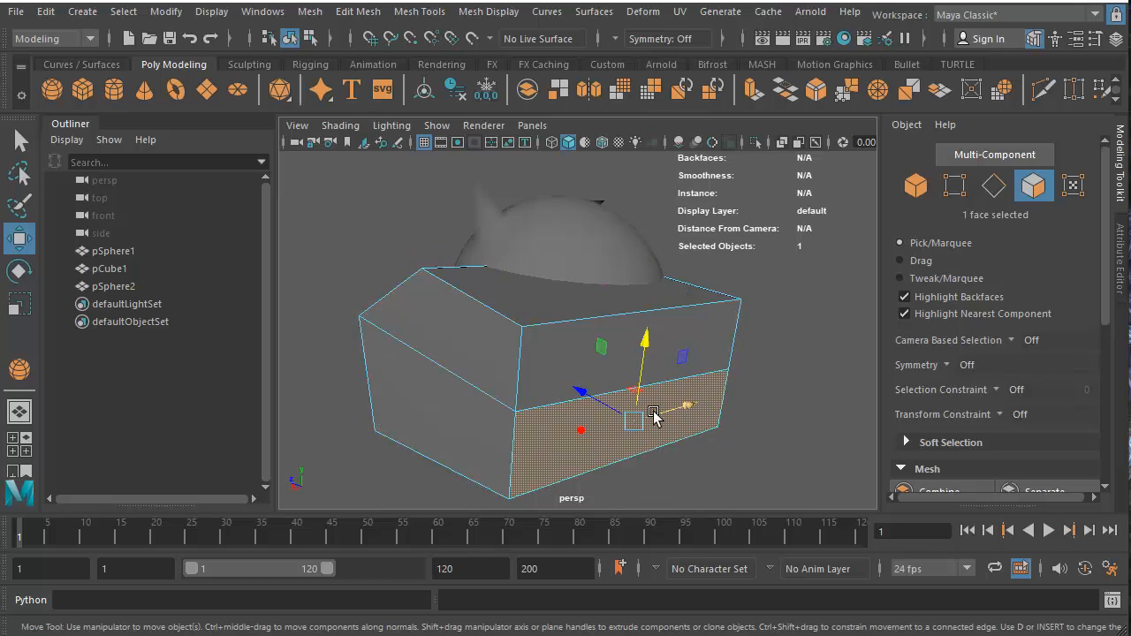
{"action": "left_click_drag", "start_coordinate": [581, 389], "coordinate": [514, 383]}
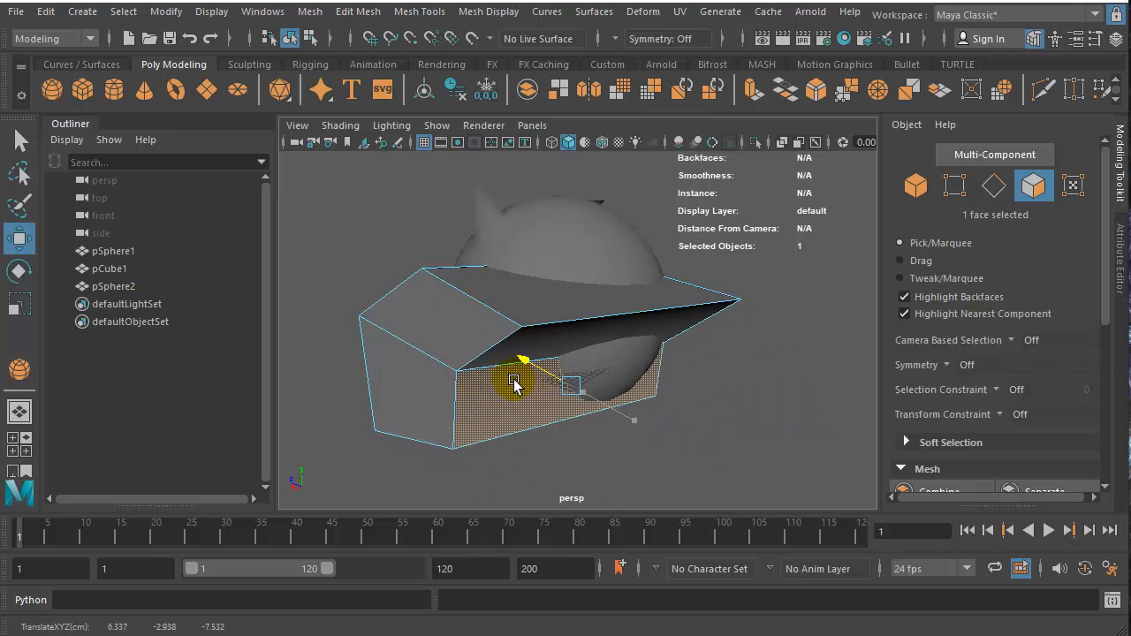
{"action": "left_click", "coordinate": [586, 261]}
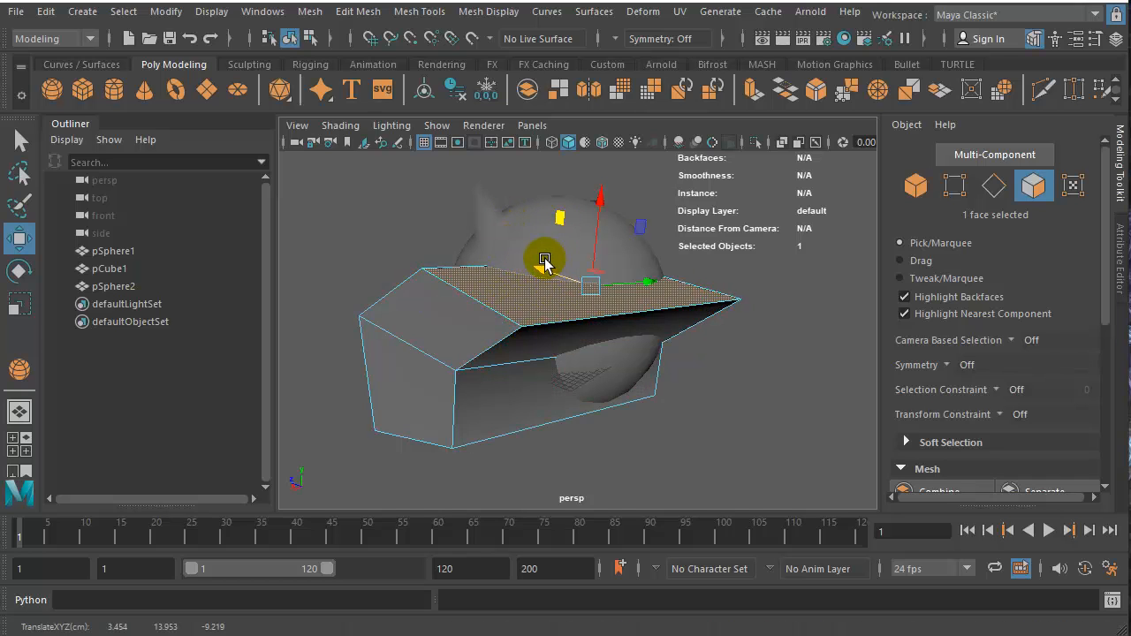
{"action": "left_click_drag", "start_coordinate": [544, 261], "coordinate": [659, 365]}
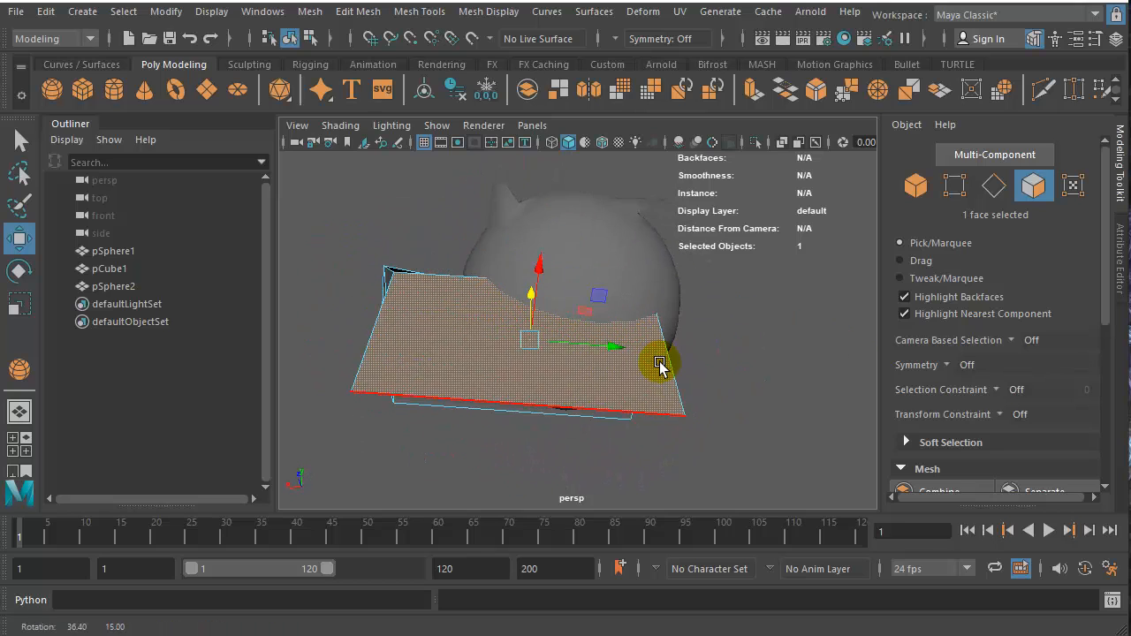
Step: Rotate the cube's upper face with the Rotate tool and scale it down uniformly with the Scale tool
{"action": "left_click", "coordinate": [19, 270]}
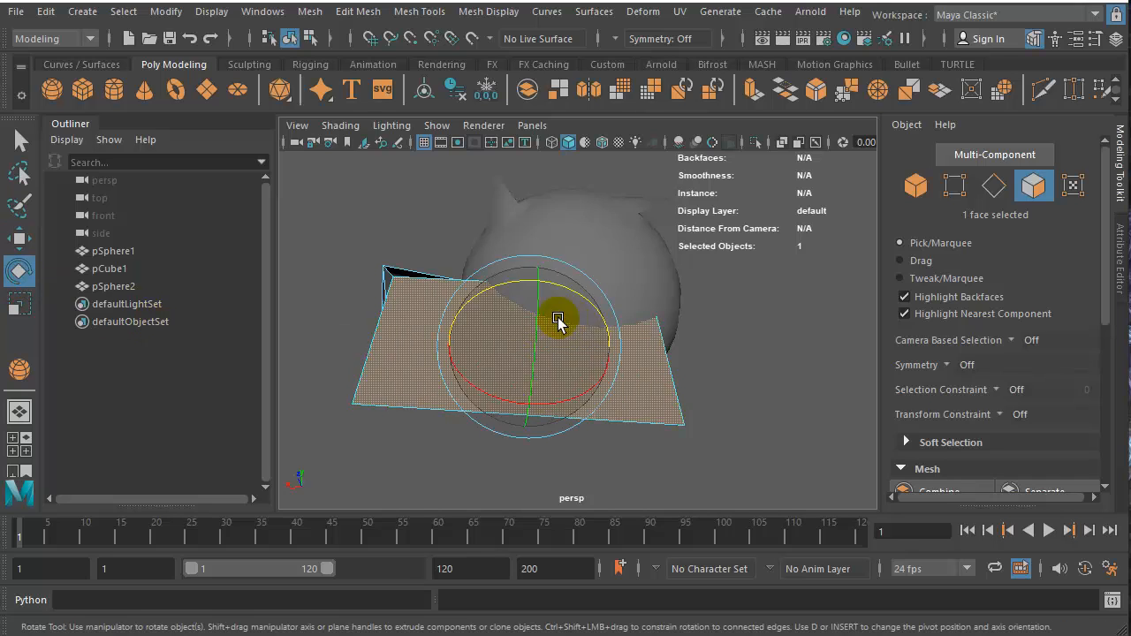
{"action": "left_click_drag", "start_coordinate": [558, 322], "coordinate": [538, 338]}
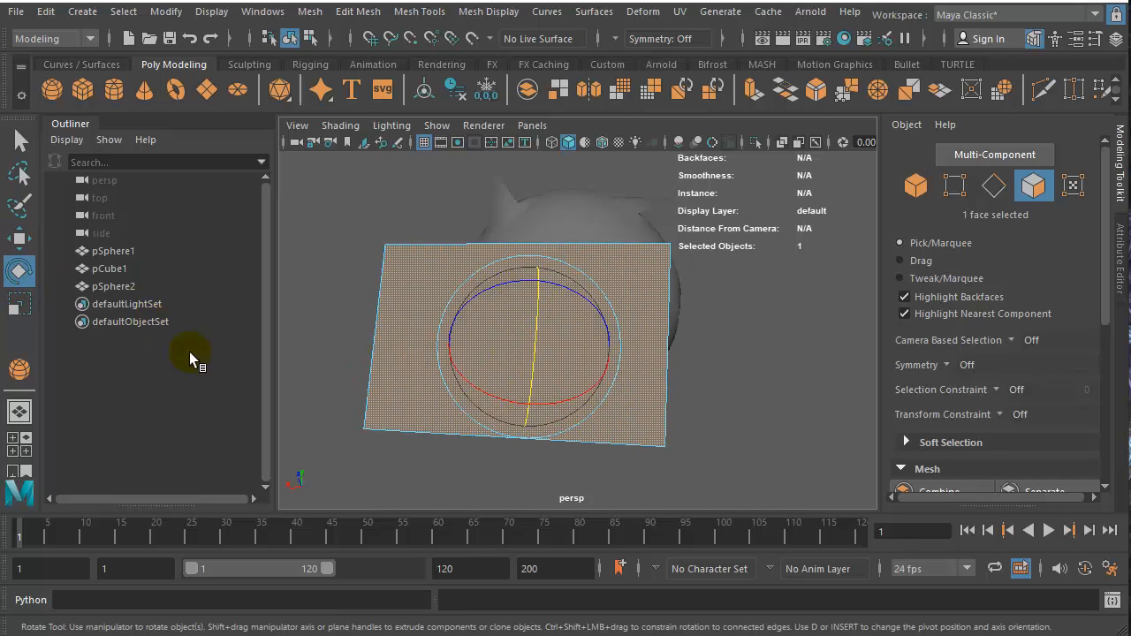
{"action": "key", "text": "r"}
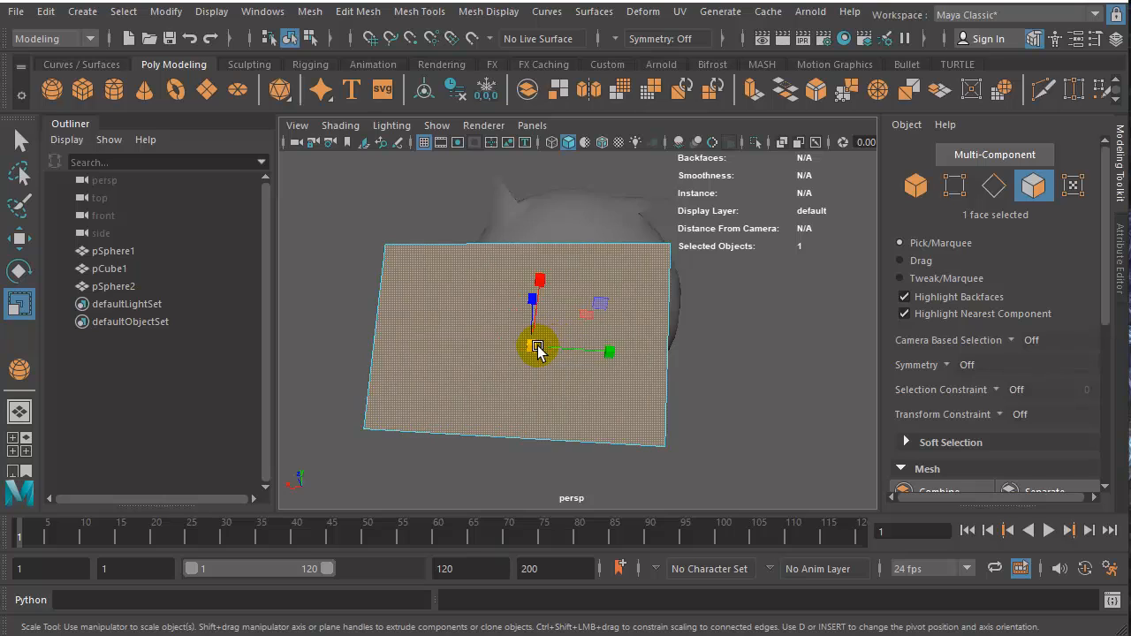
{"action": "left_click_drag", "start_coordinate": [534, 344], "coordinate": [434, 424]}
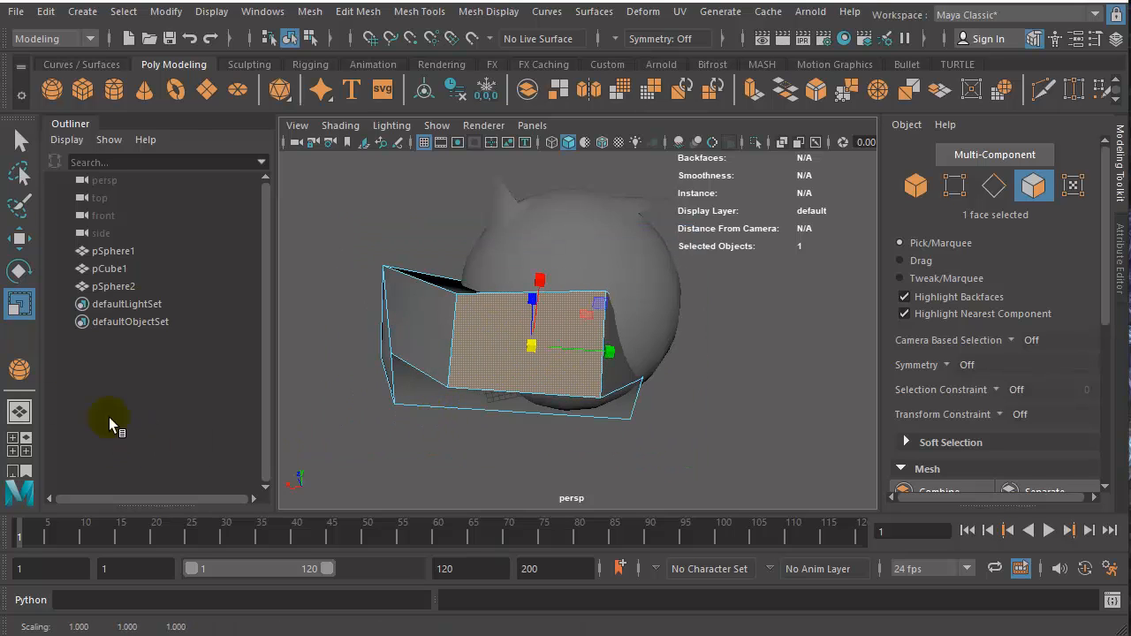
{"action": "left_click", "coordinate": [599, 345]}
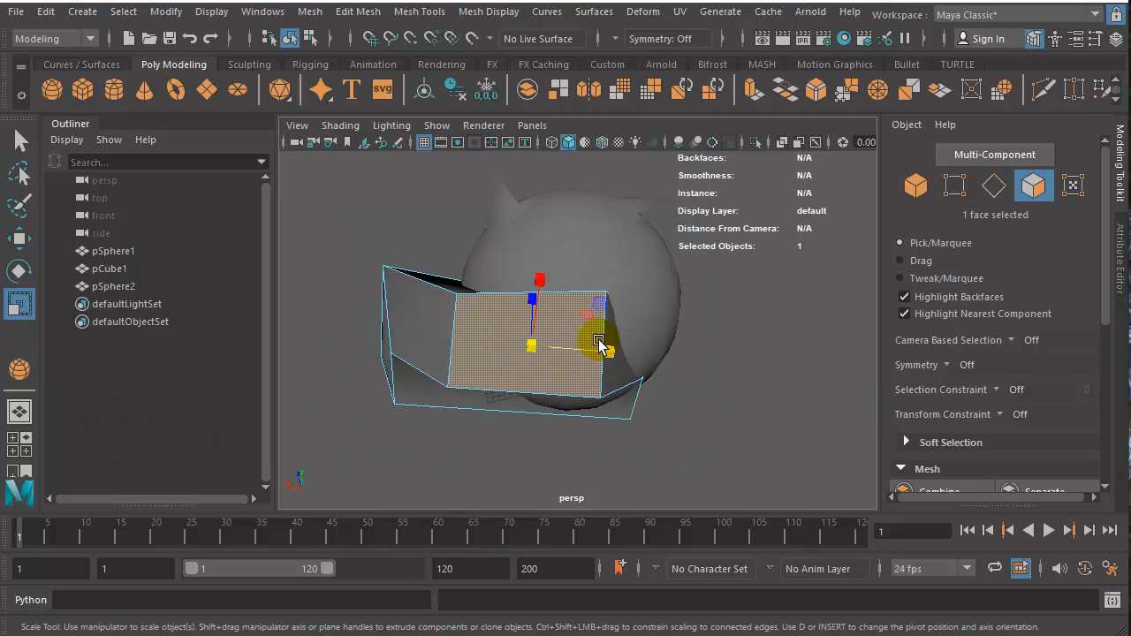
{"action": "left_click_drag", "start_coordinate": [683, 382], "coordinate": [750, 402], "text": "alt"}
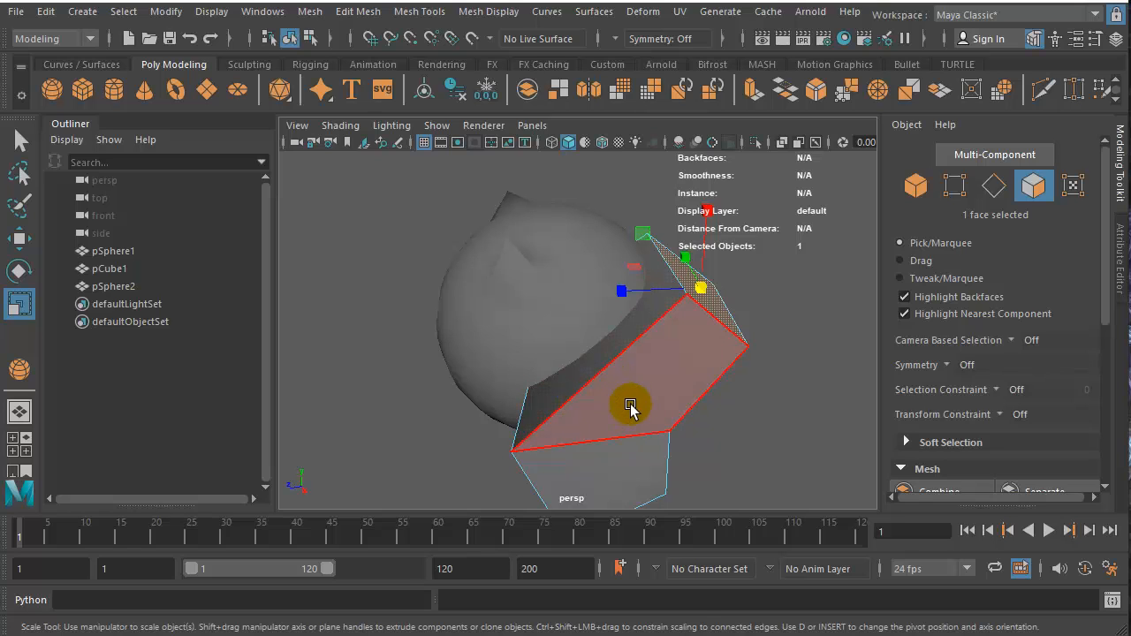
Step: Return the cube to object mode and move it along its Z axis away from the large sphere
{"action": "right_click_drag", "start_coordinate": [630, 405], "coordinate": [691, 364]}
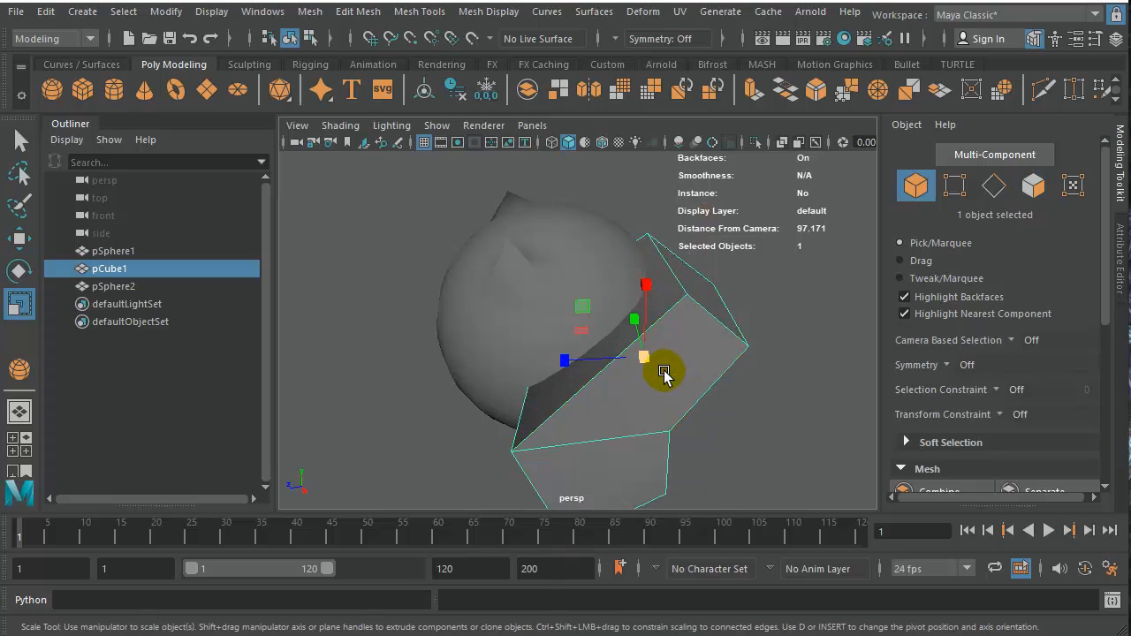
{"action": "left_click", "coordinate": [663, 374]}
{"action": "left_click", "coordinate": [21, 239]}
{"action": "left_click", "coordinate": [554, 363]}
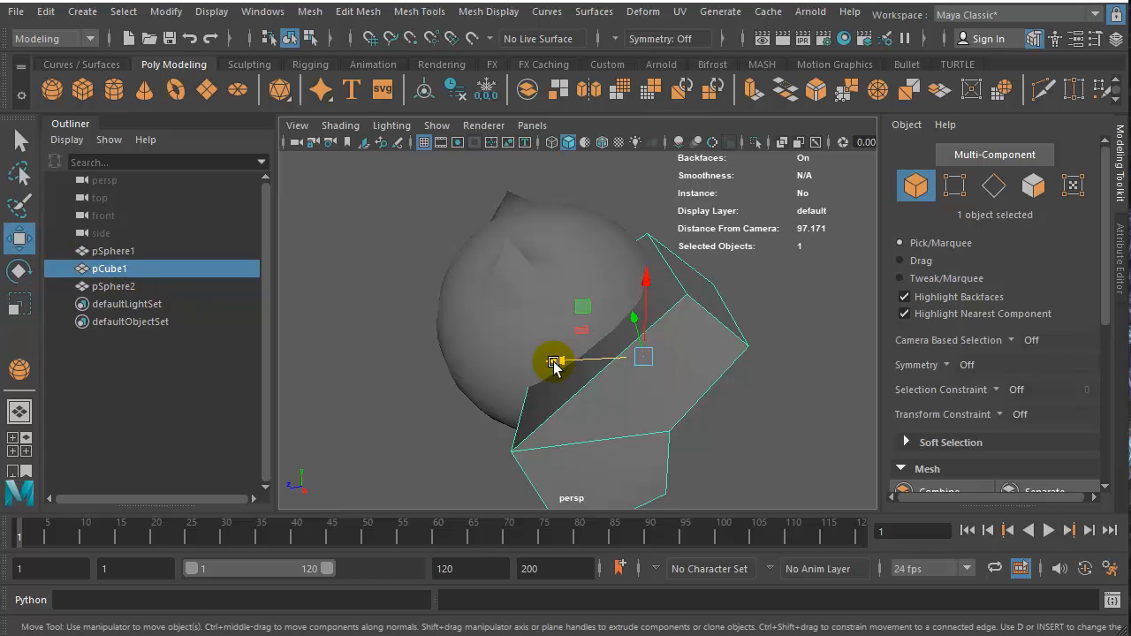
{"action": "left_click_drag", "start_coordinate": [554, 362], "coordinate": [647, 358]}
Step: Move the large sphere away from the cube and shift the small sphere between them toward the viewer
{"action": "left_click", "coordinate": [493, 324]}
{"action": "left_click_drag", "start_coordinate": [454, 343], "coordinate": [309, 378]}
{"action": "left_click", "coordinate": [574, 399]}
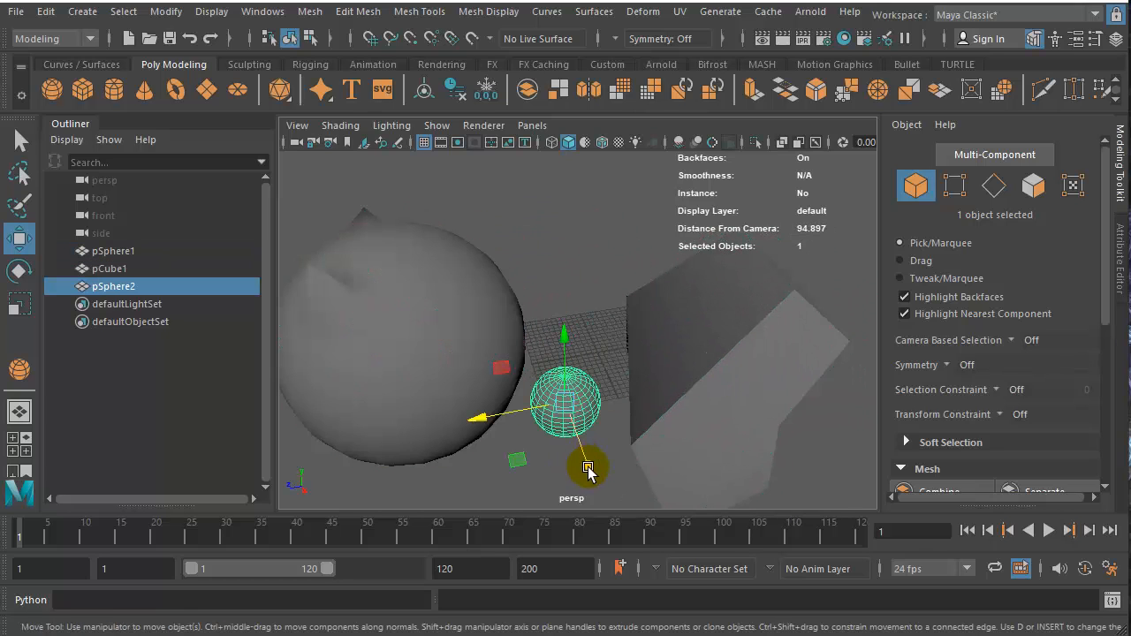
Step: Switch the large sphere to vertex selection and push a vertex on its upper side nearest the cube inward
{"action": "left_click", "coordinate": [460, 382]}
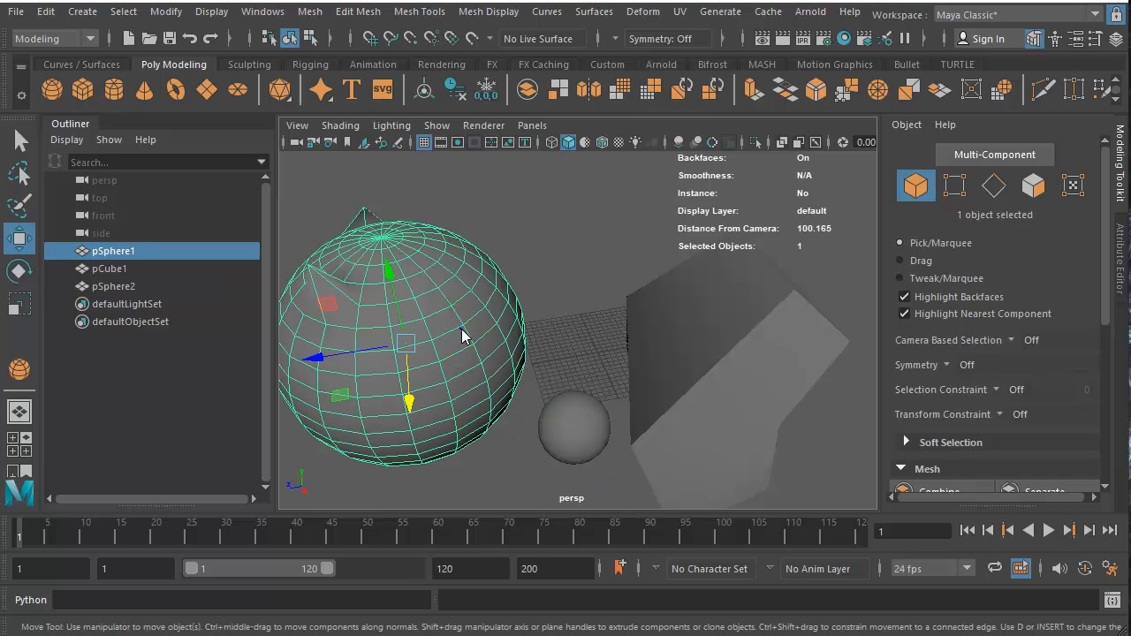
{"action": "right_click_drag", "start_coordinate": [461, 330], "coordinate": [392, 332]}
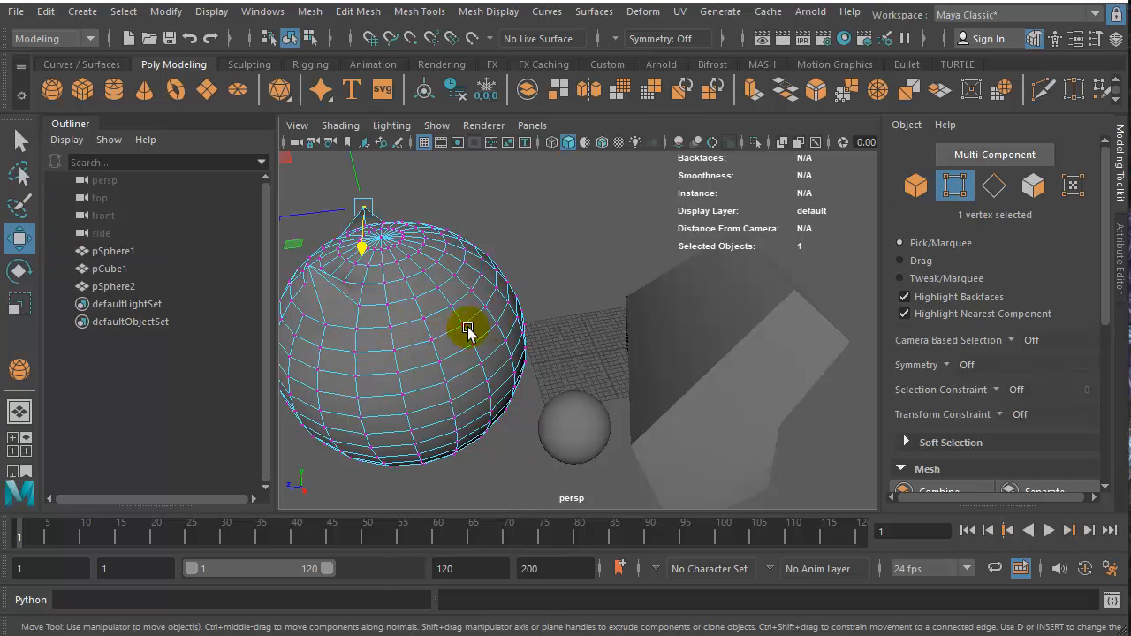
{"action": "left_click", "coordinate": [498, 287]}
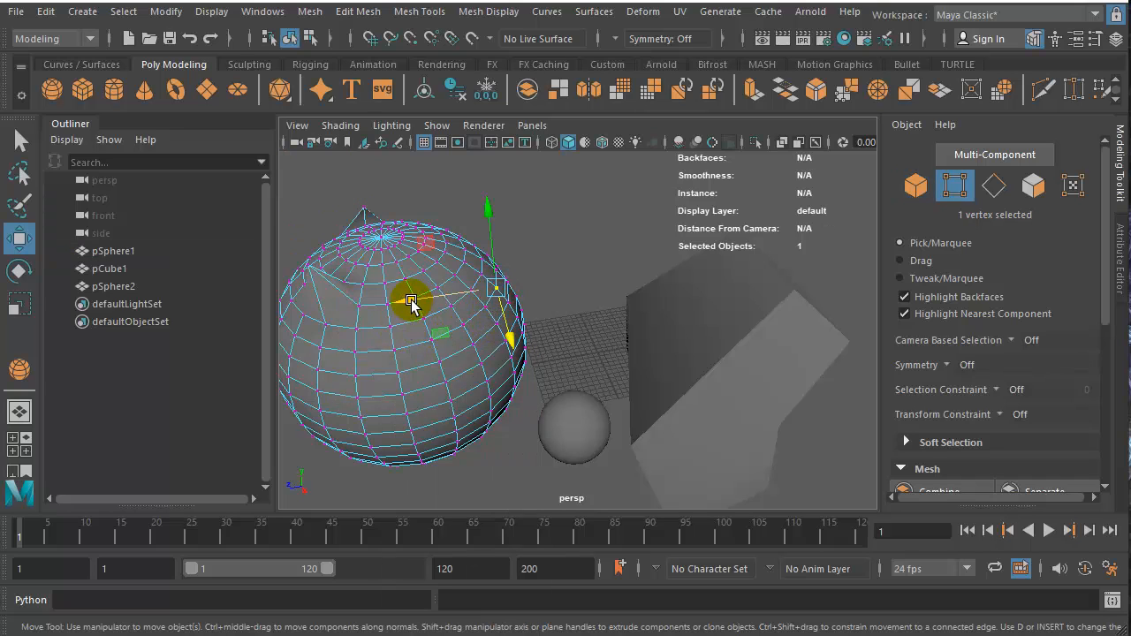
{"action": "left_click_drag", "start_coordinate": [411, 300], "coordinate": [384, 320]}
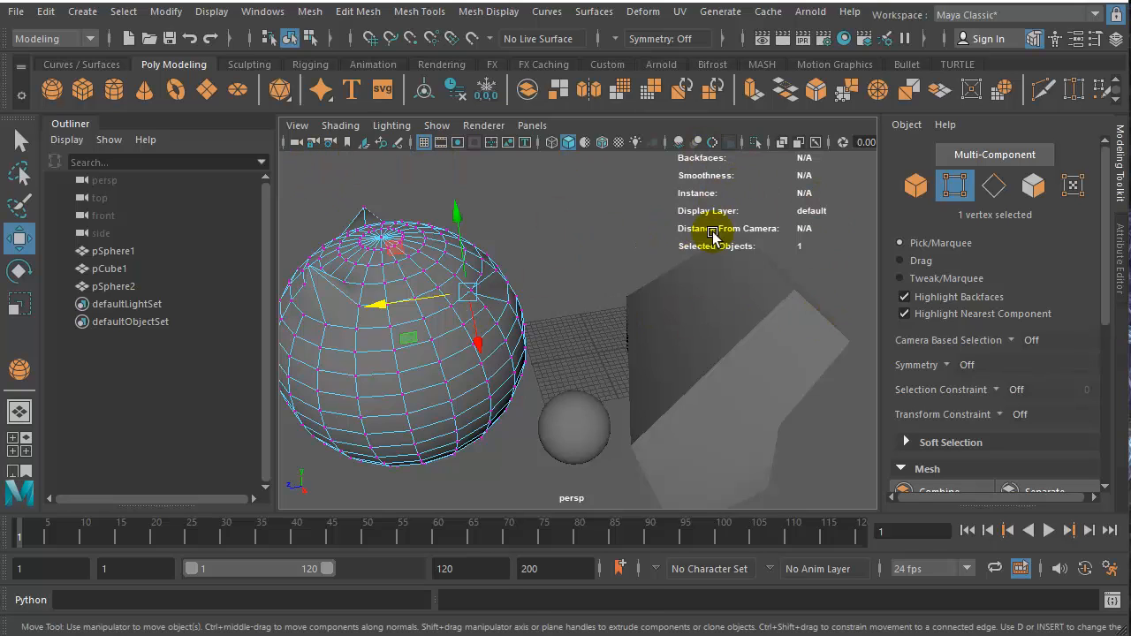
Step: Show the four-view layout, return to the single perspective view, and collapse the Modeling Toolkit sidebar
{"action": "key", "text": "space"}
{"action": "left_click", "coordinate": [591, 262]}
{"action": "key", "text": "space"}
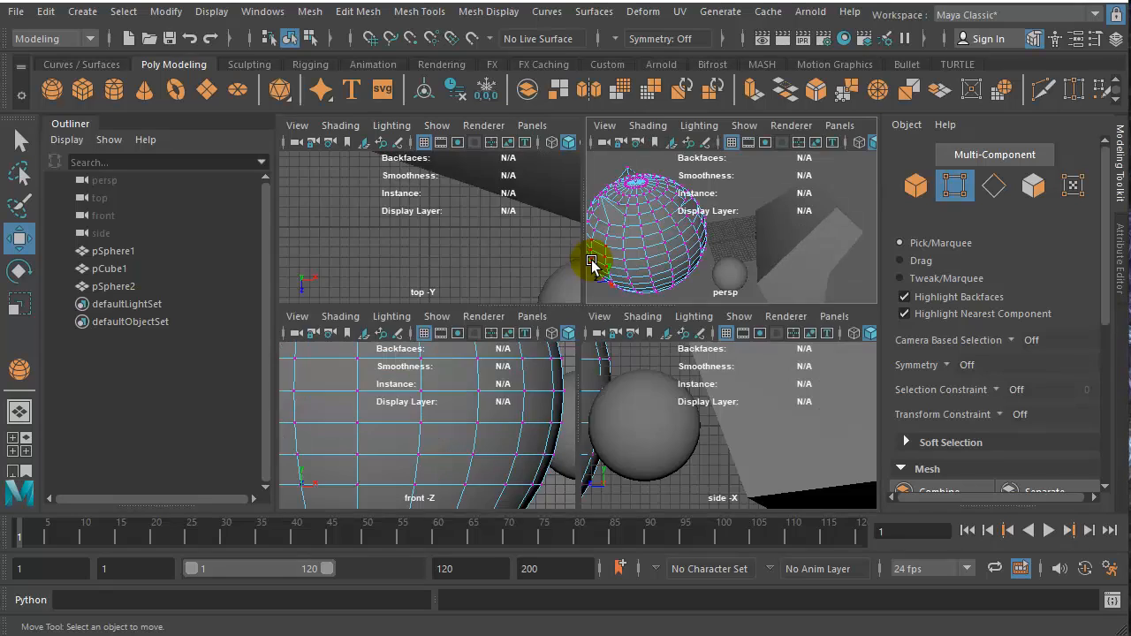
{"action": "key", "text": "space"}
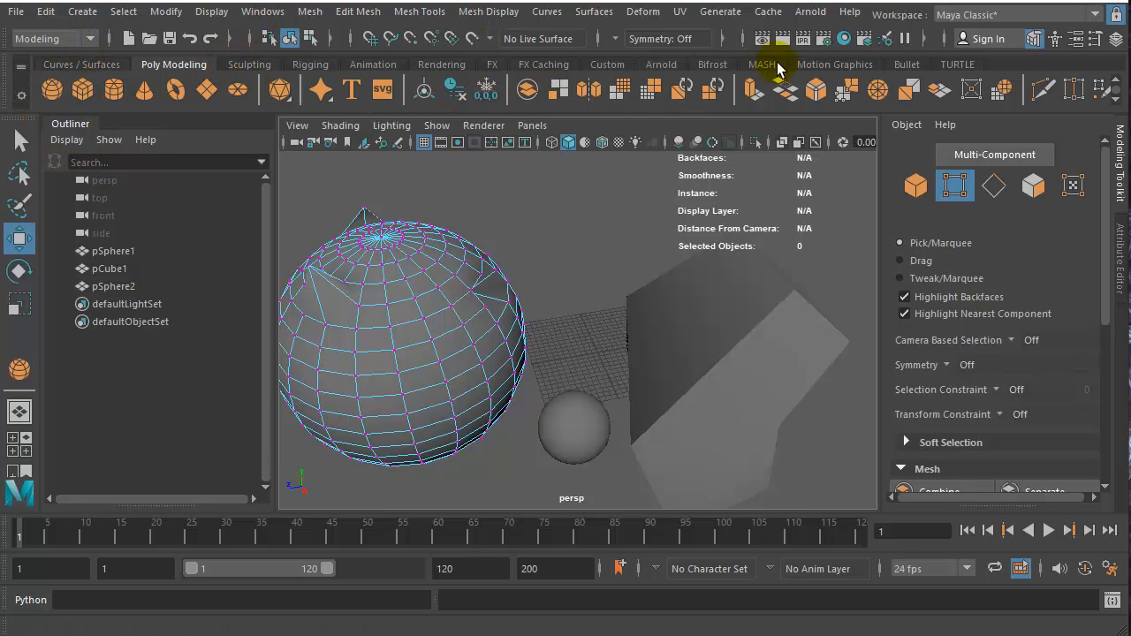
{"action": "left_click", "coordinate": [1120, 256]}
{"action": "left_click", "coordinate": [1120, 257]}
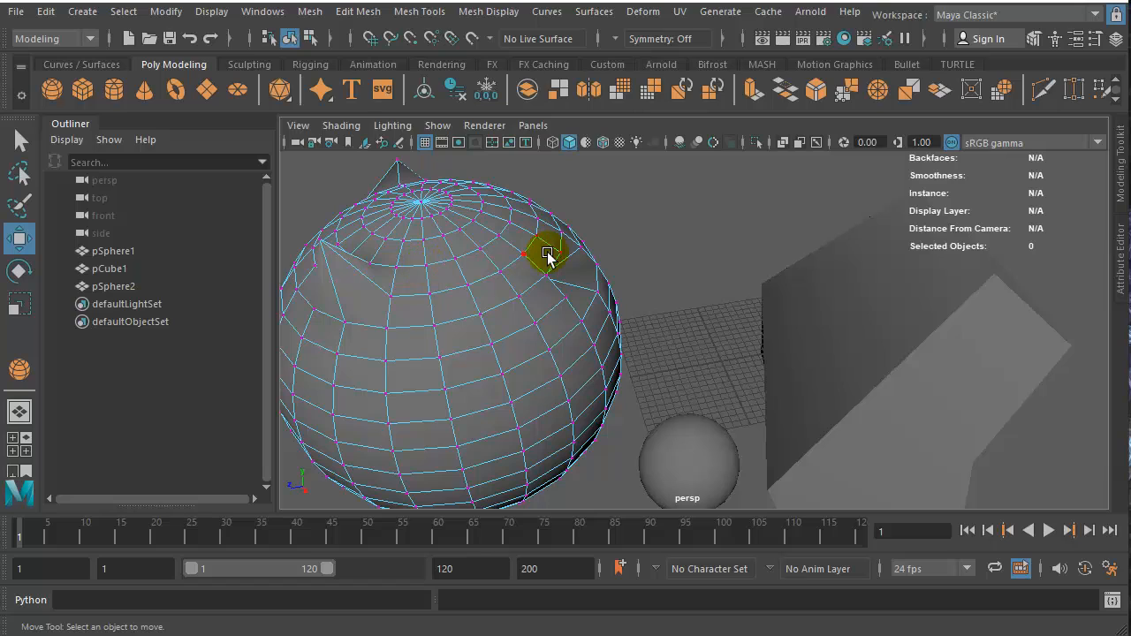
Step: Return the large sphere to object mode and move it along its Z axis toward the cube
{"action": "right_click", "coordinate": [433, 275]}
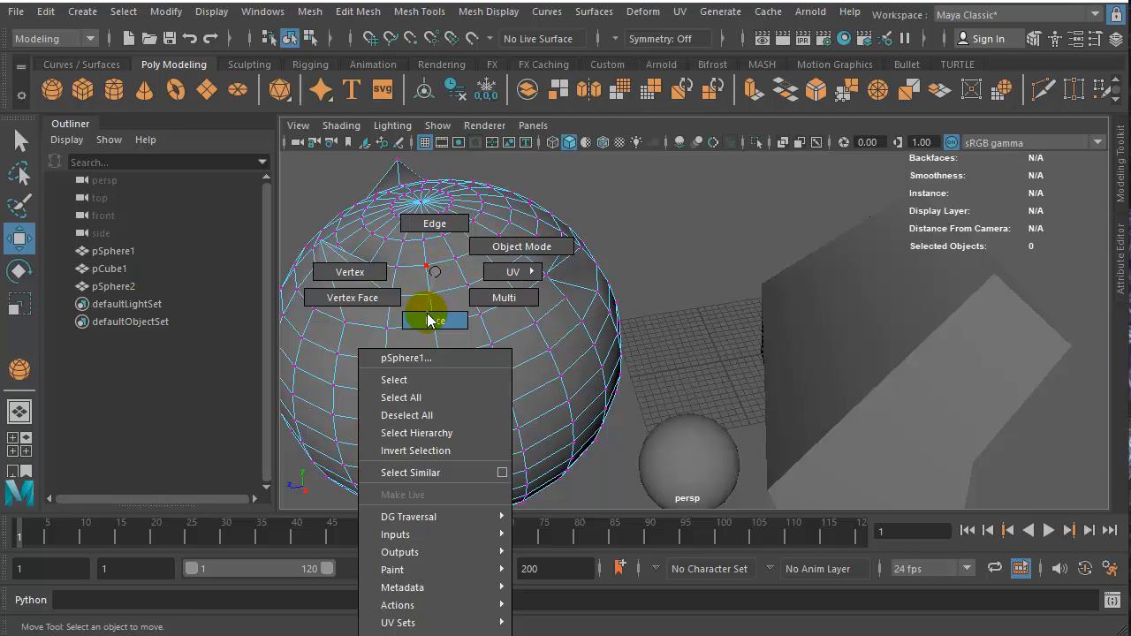
{"action": "right_click_drag", "start_coordinate": [427, 314], "coordinate": [514, 262]}
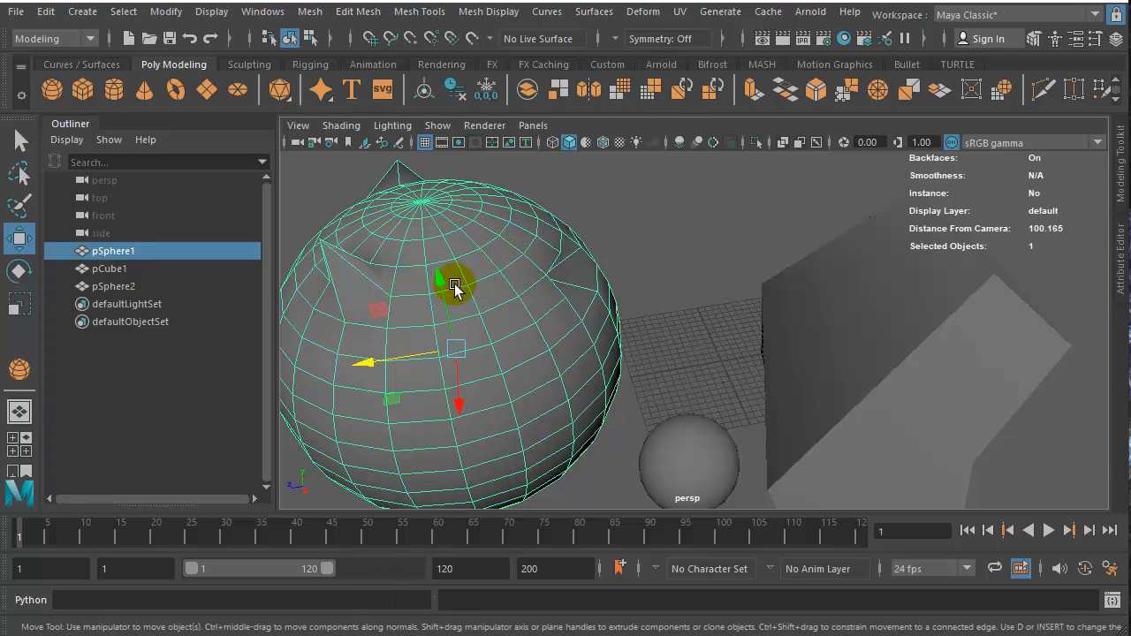
{"action": "left_click_drag", "start_coordinate": [365, 364], "coordinate": [474, 342]}
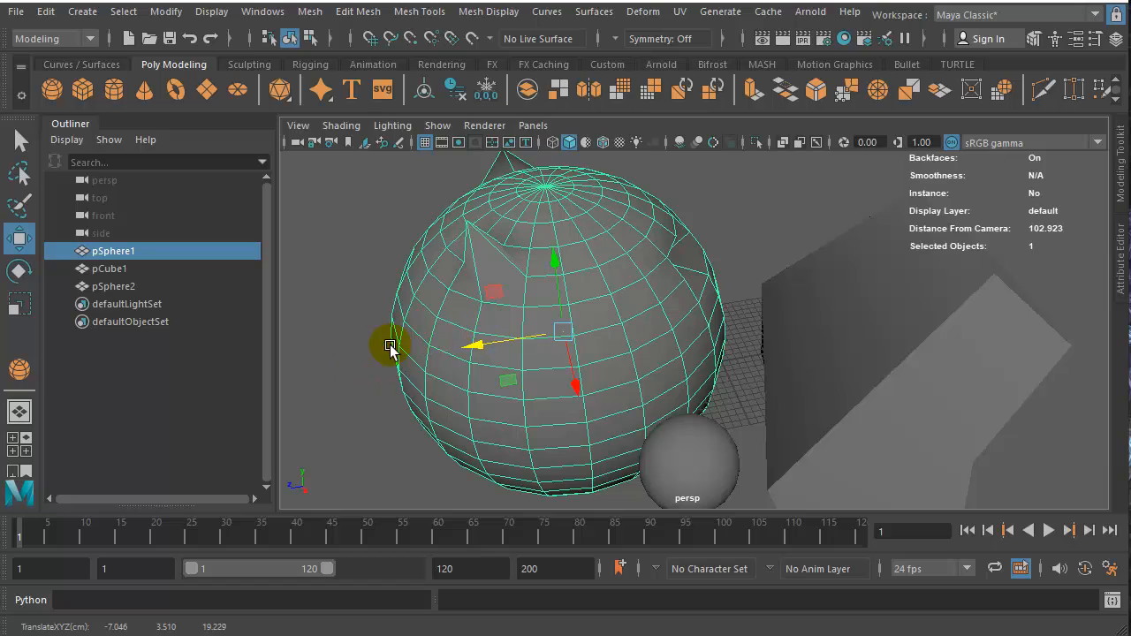